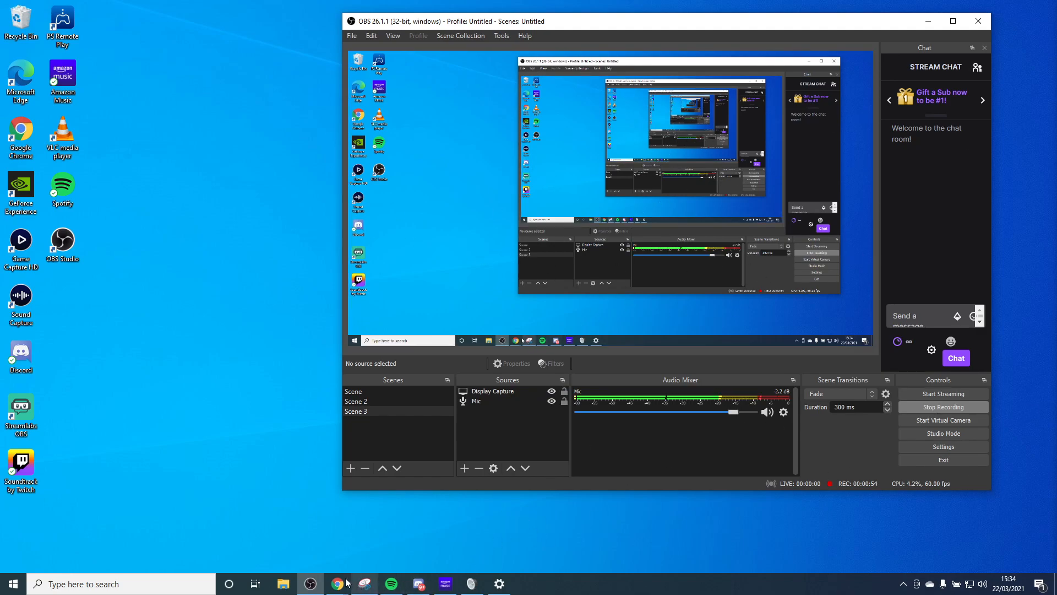
- Switch to Chrome and view the Windows driver download on the VB-CABLE Virtual Audio Device page, then move the browser off the desktop
mouse_move(338, 583)
click(344, 557)
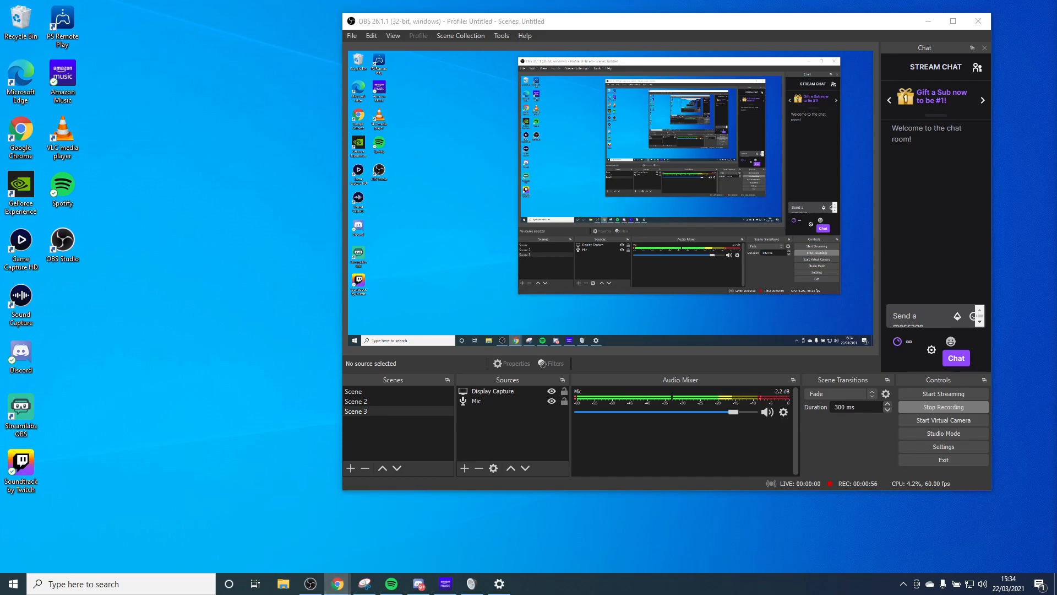
drag(1056, 122, 474, 93)
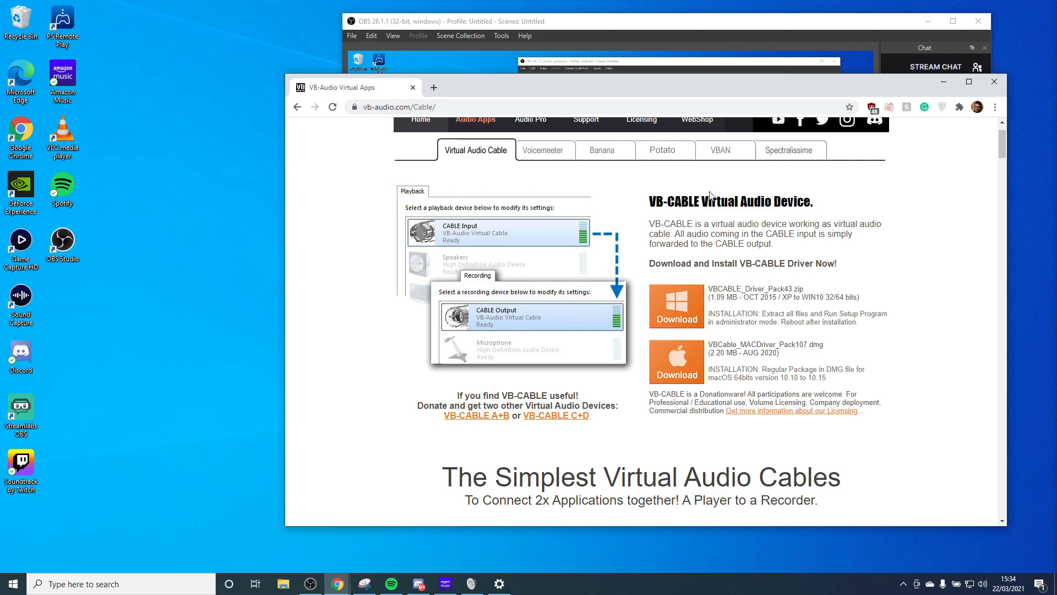
scroll(663, 321, up, 1)
scroll(662, 321, down, 1)
drag(372, 91, 1056, 71)
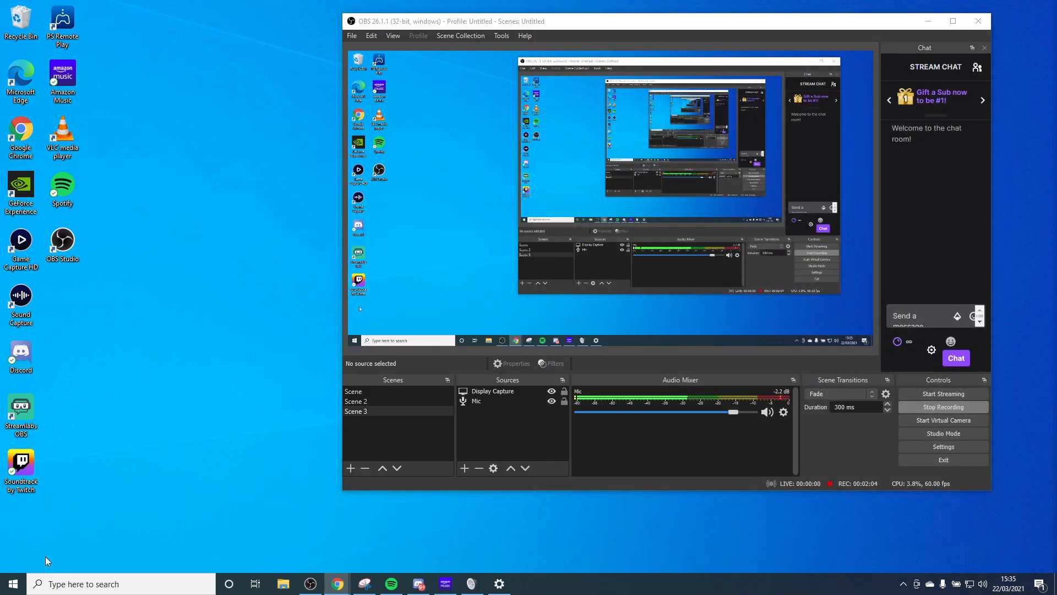
- Find and open the Windows system sounds dialog and place it beside the OBS window
click(87, 582)
text(sou)
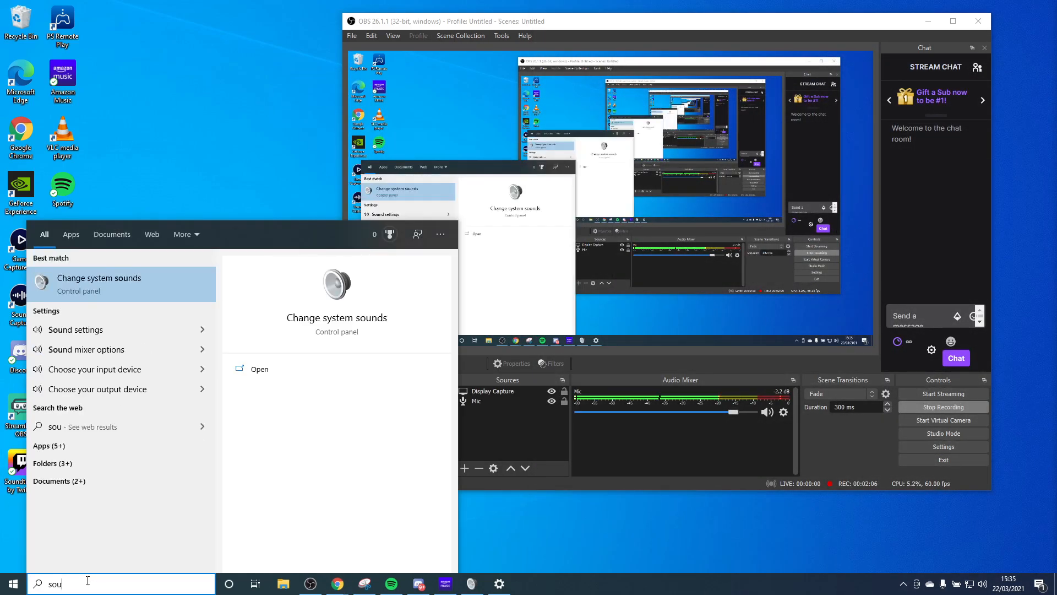
key(Escape)
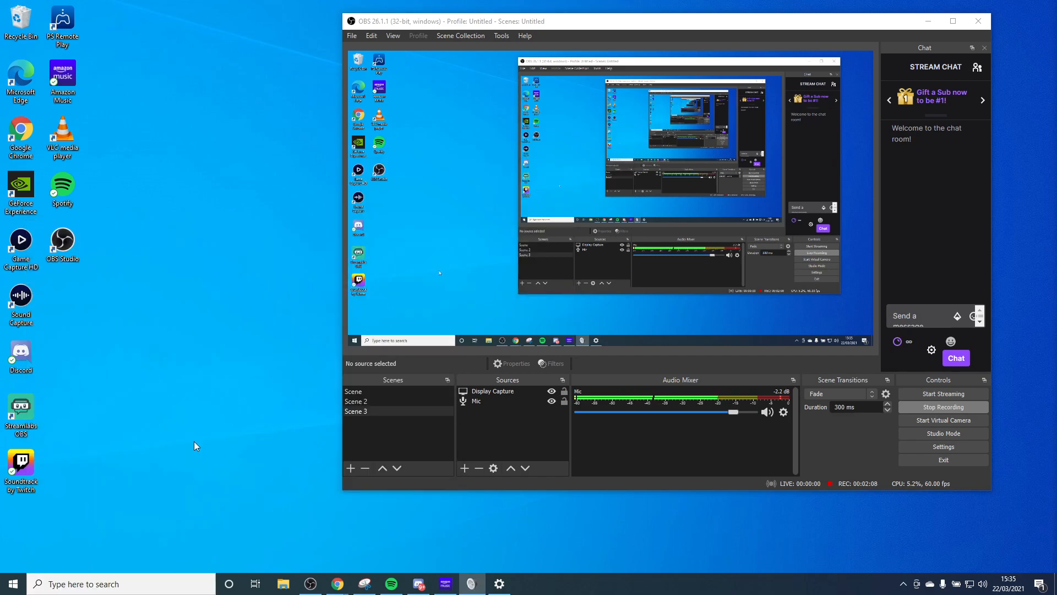
drag(525, 121, 295, 112)
scroll(291, 232, down, 1)
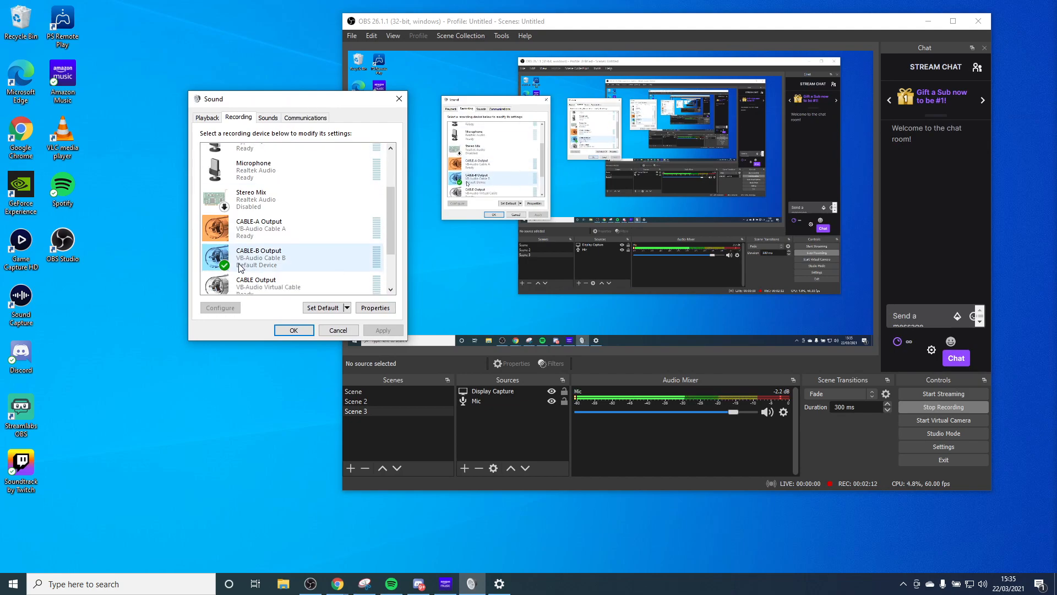
- Set the CABLE Input (VB-Audio Virtual Cable) playback device as the default communication device
click(203, 117)
scroll(218, 241, down, 3)
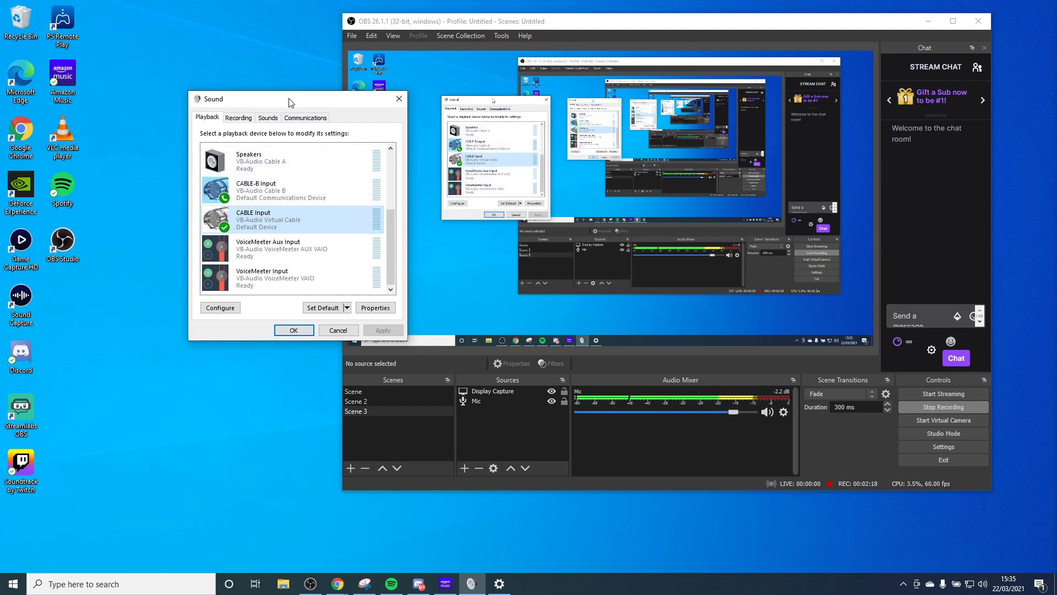
right_click(241, 214)
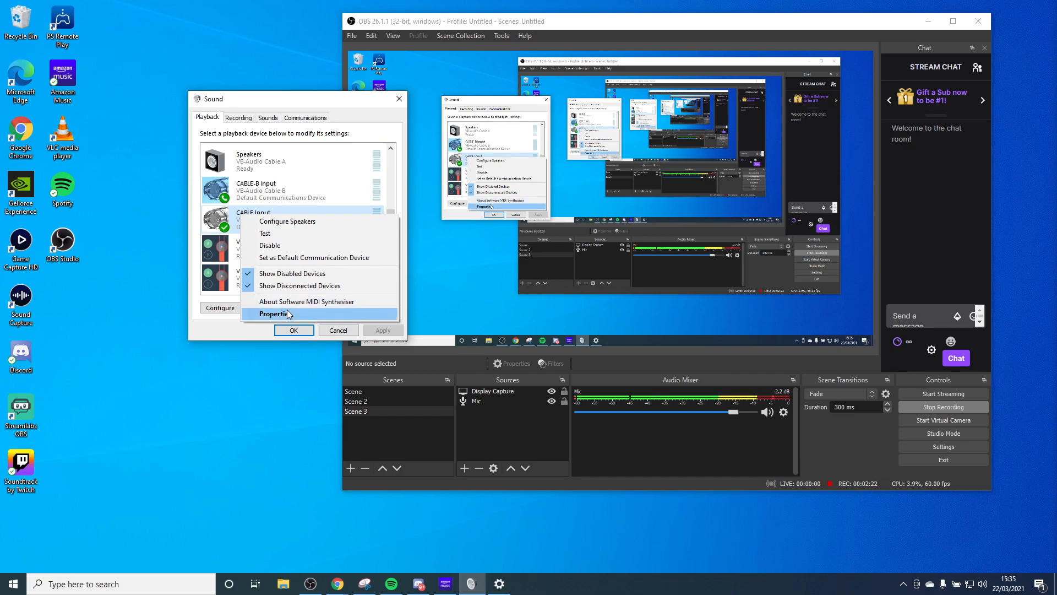
click(233, 210)
right_click(253, 223)
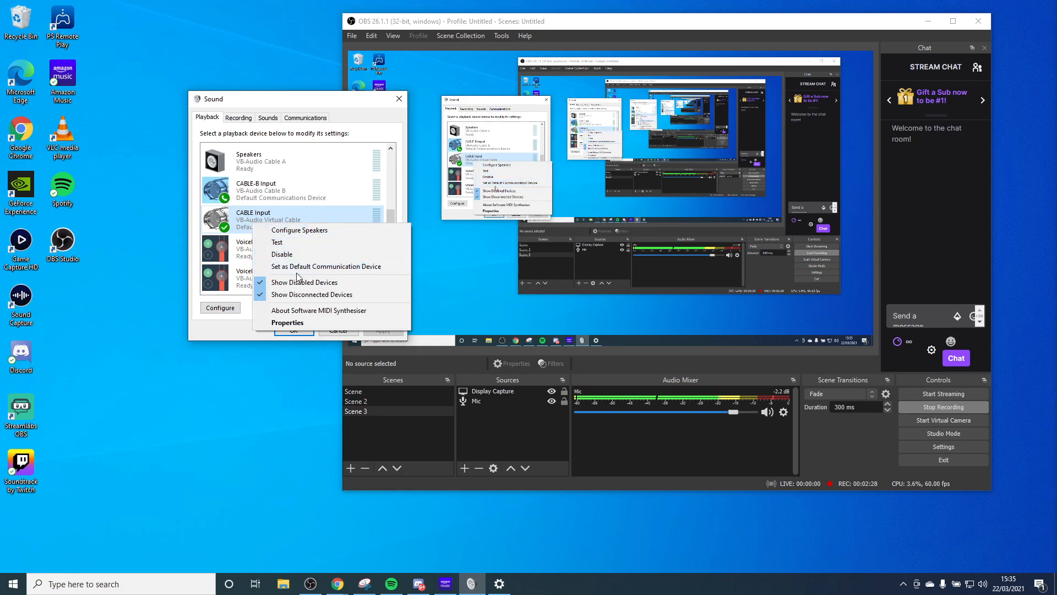
click(307, 269)
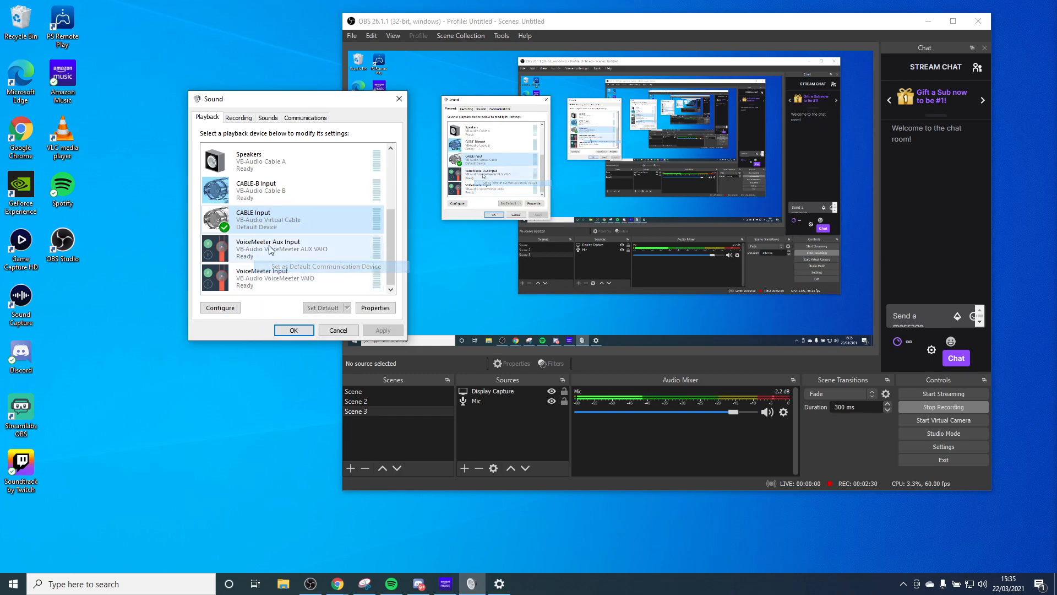
right_click(271, 229)
click(284, 250)
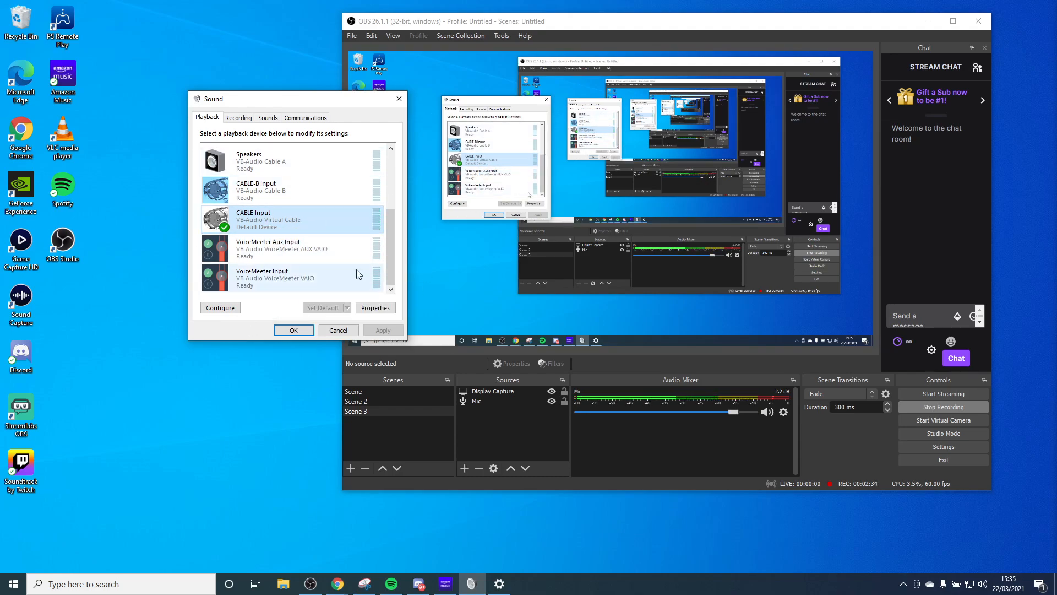
scroll(248, 212, up, 3)
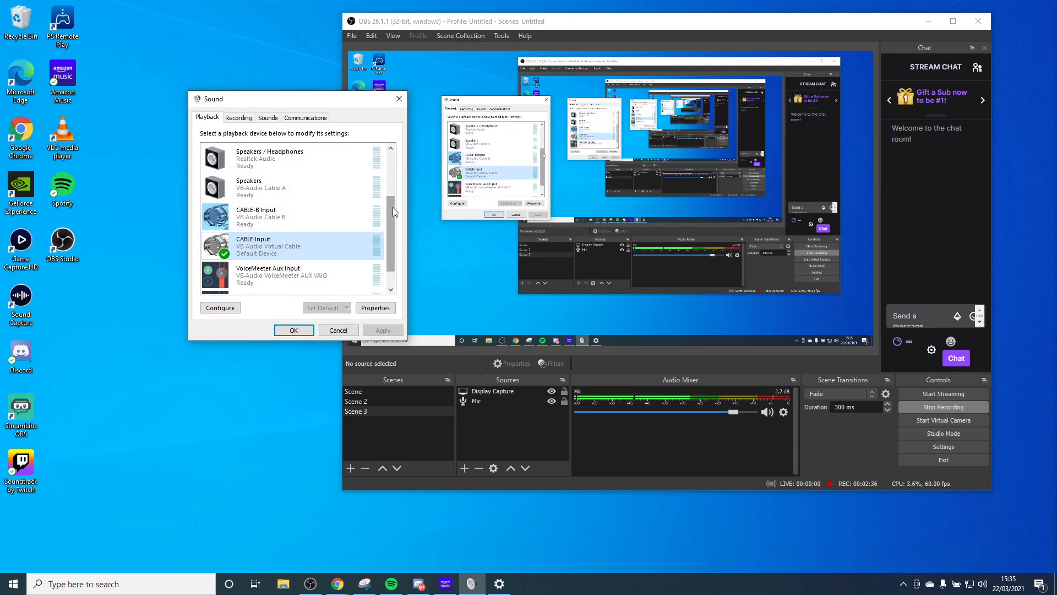
drag(392, 207, 386, 313)
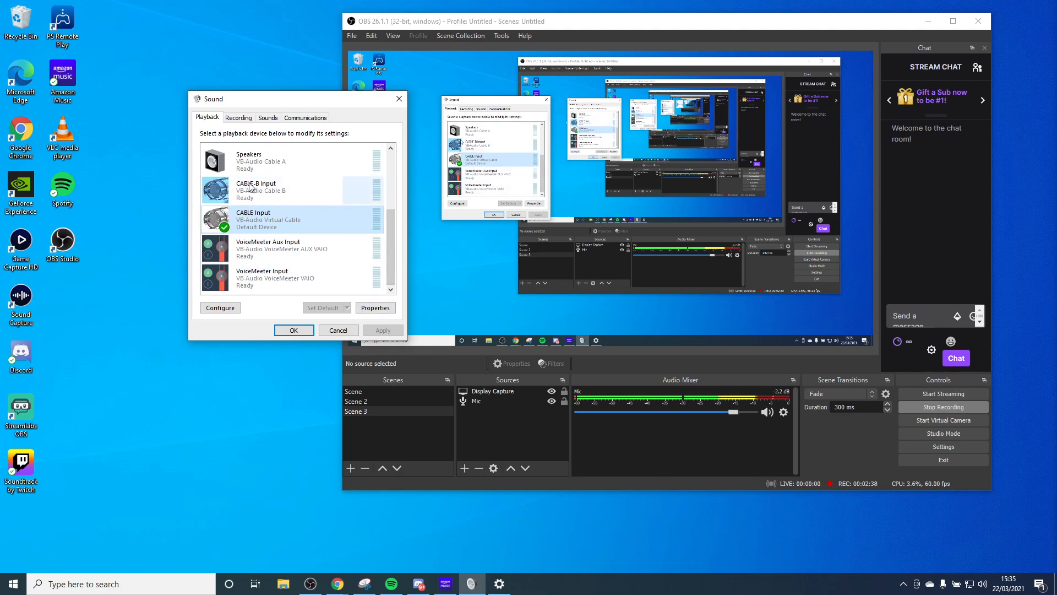
scroll(224, 227, up, 5)
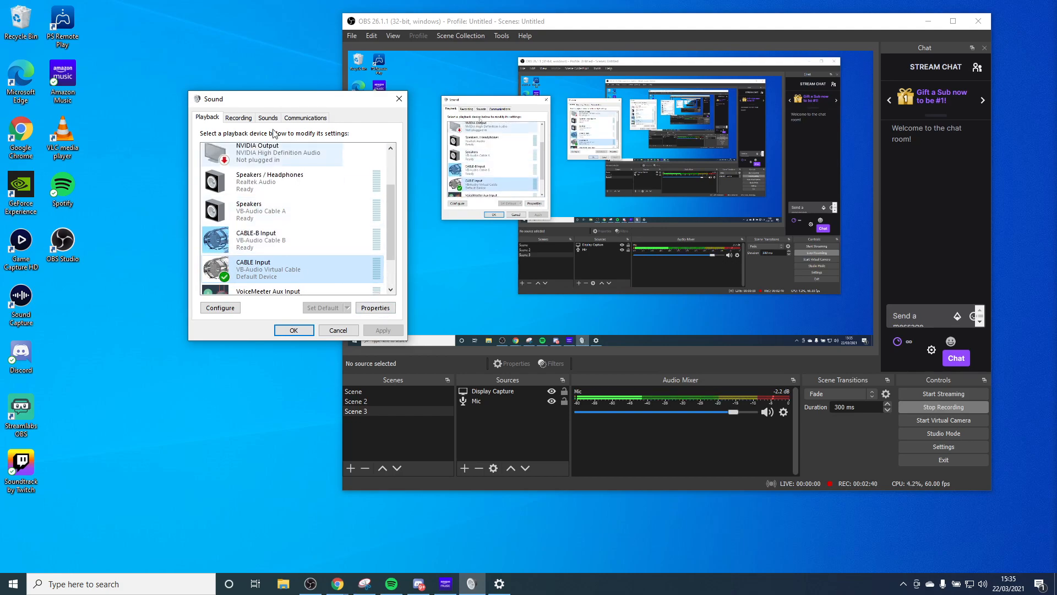
- Have the CABLE Output recording device listened to through Speakers / Headphones (Realtek Audio) and accept its properties
click(238, 118)
scroll(237, 238, down, 2)
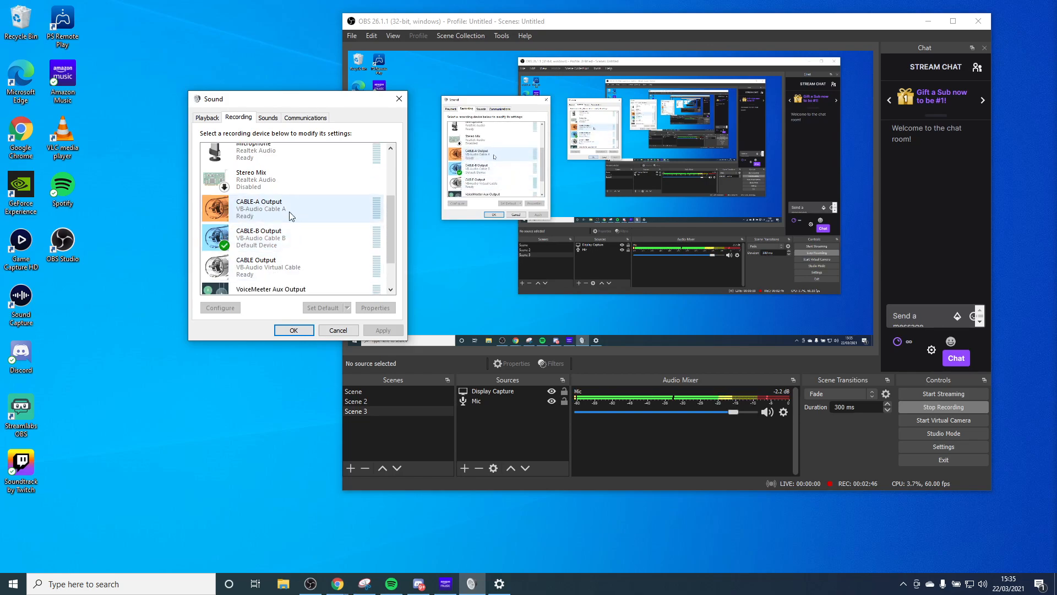
right_click(254, 265)
click(267, 341)
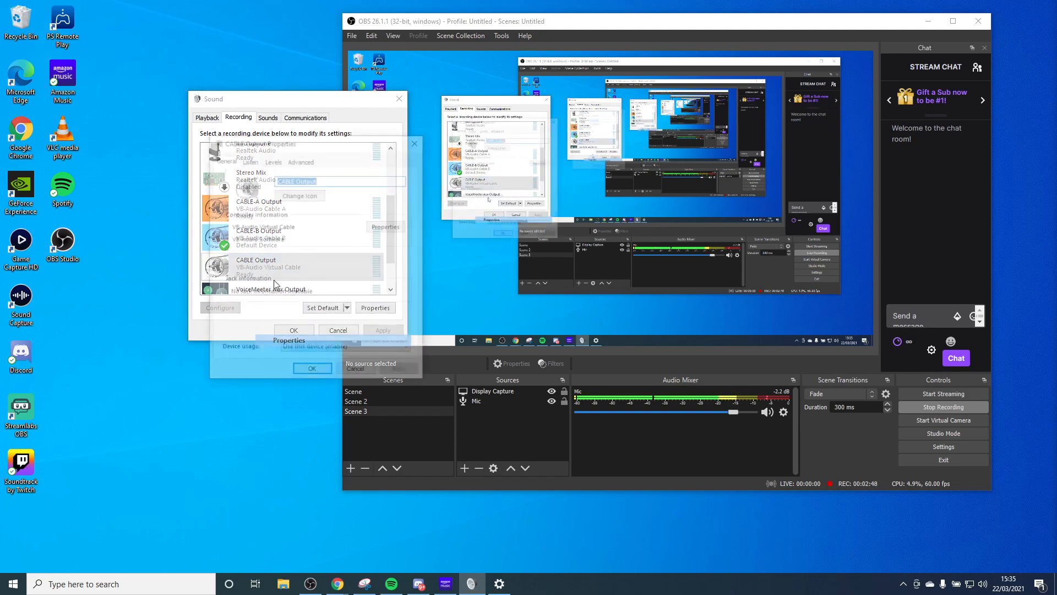
click(249, 160)
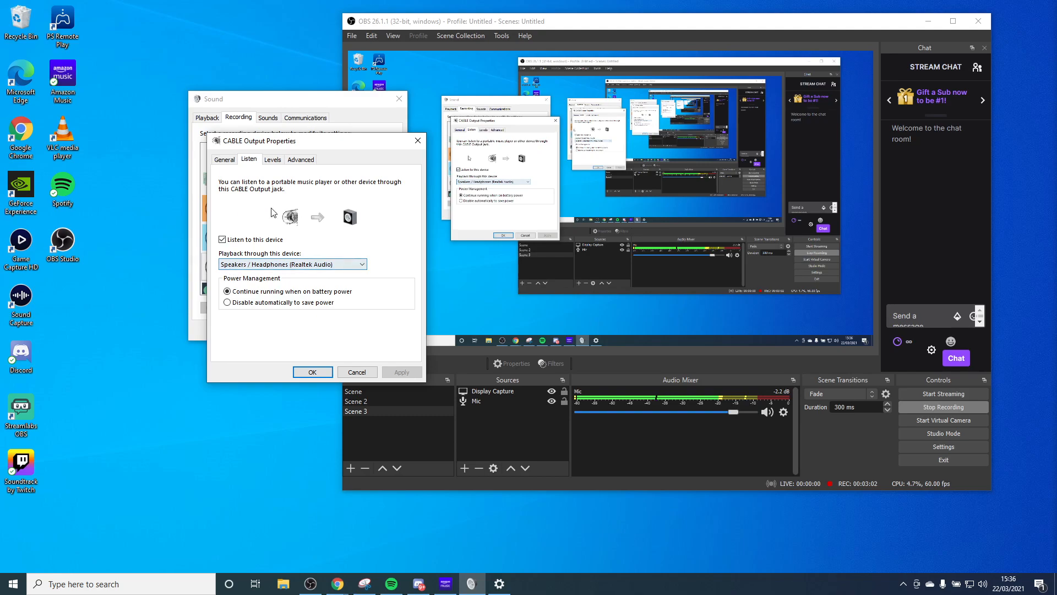
click(255, 265)
click(256, 264)
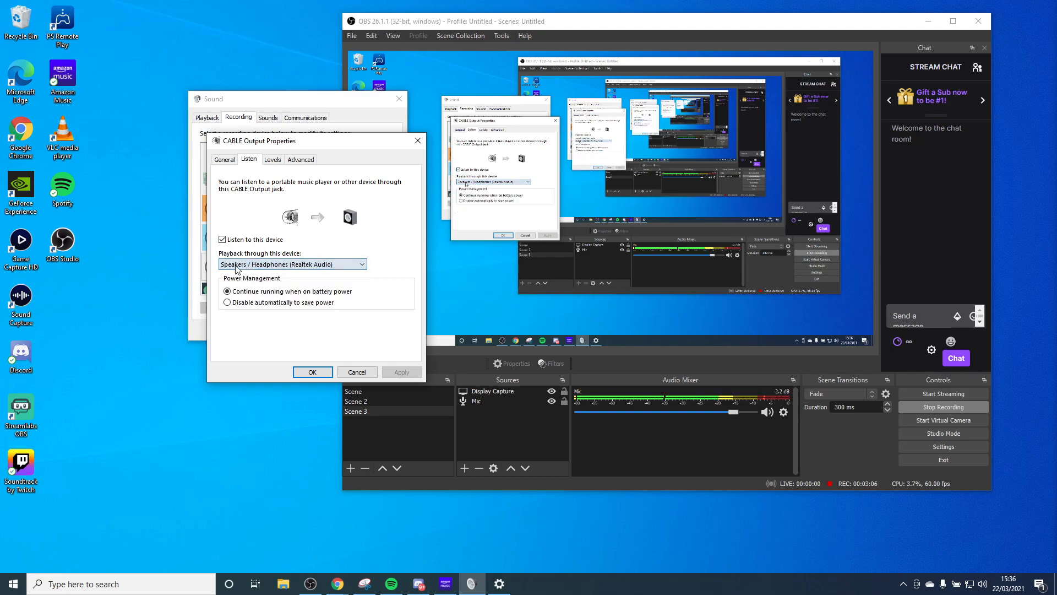
click(313, 371)
- Check the Listen settings of the CABLE-B Output recording device and accept its properties
right_click(255, 234)
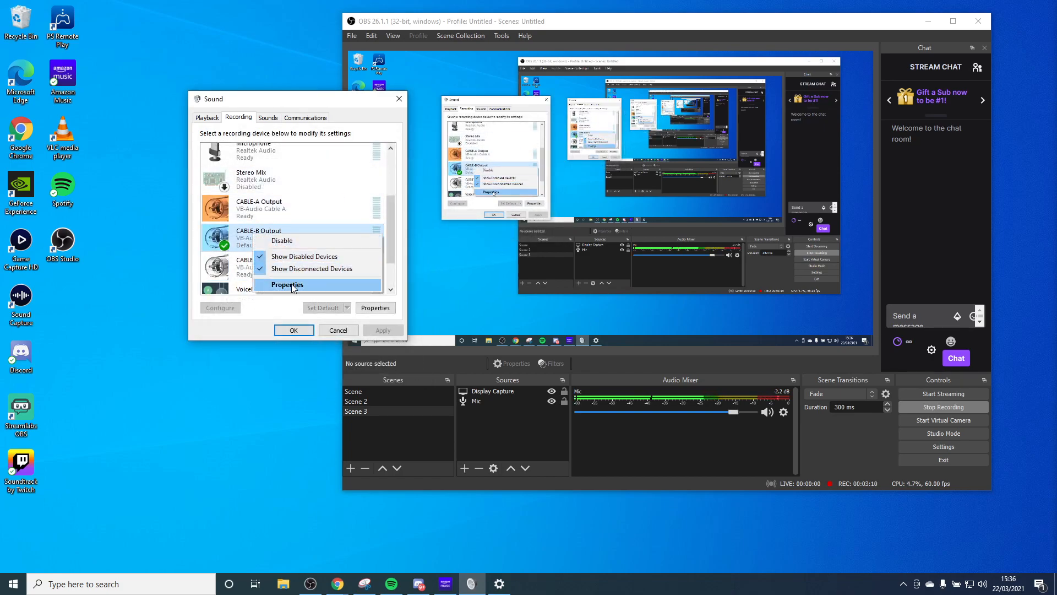
click(267, 285)
click(249, 159)
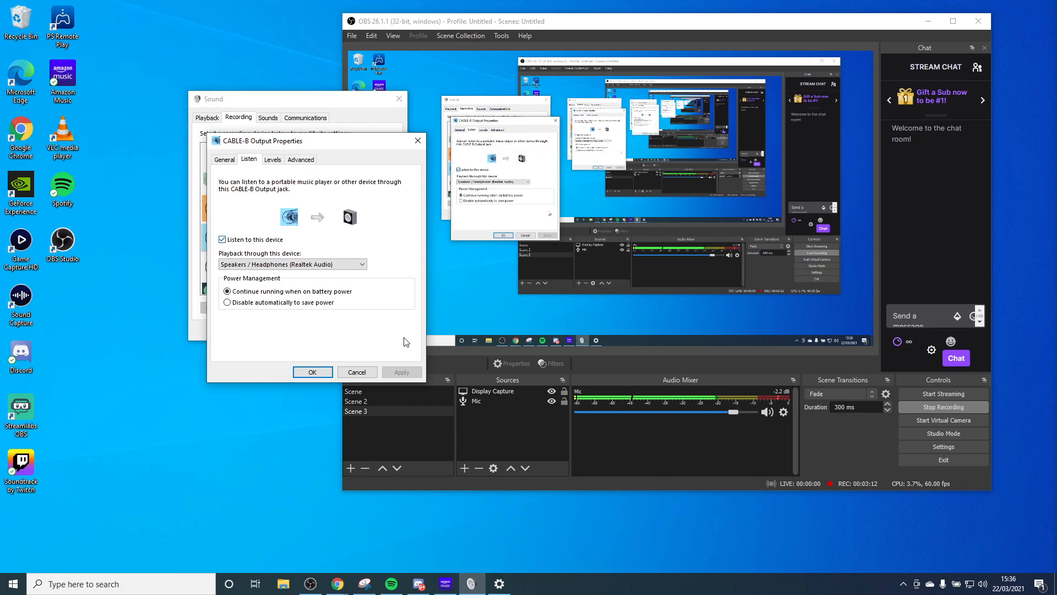
click(309, 373)
- Apply listening through Speakers / Headphones (Realtek Audio) to the CABLE-A Output recording device and close the Sound dialog
right_click(258, 219)
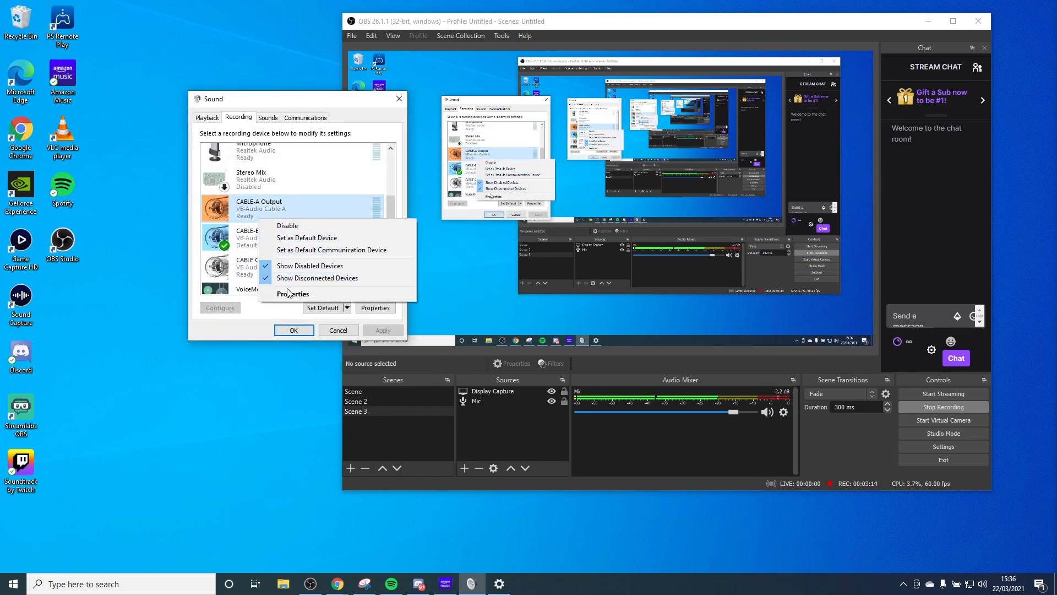
click(288, 292)
click(249, 159)
click(226, 240)
click(225, 239)
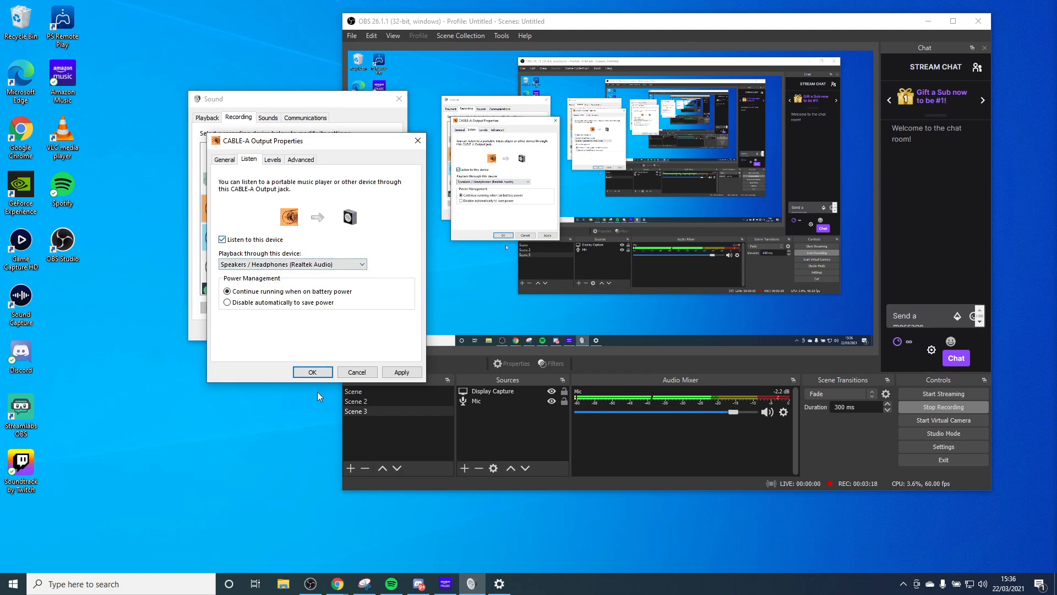
click(402, 372)
click(316, 374)
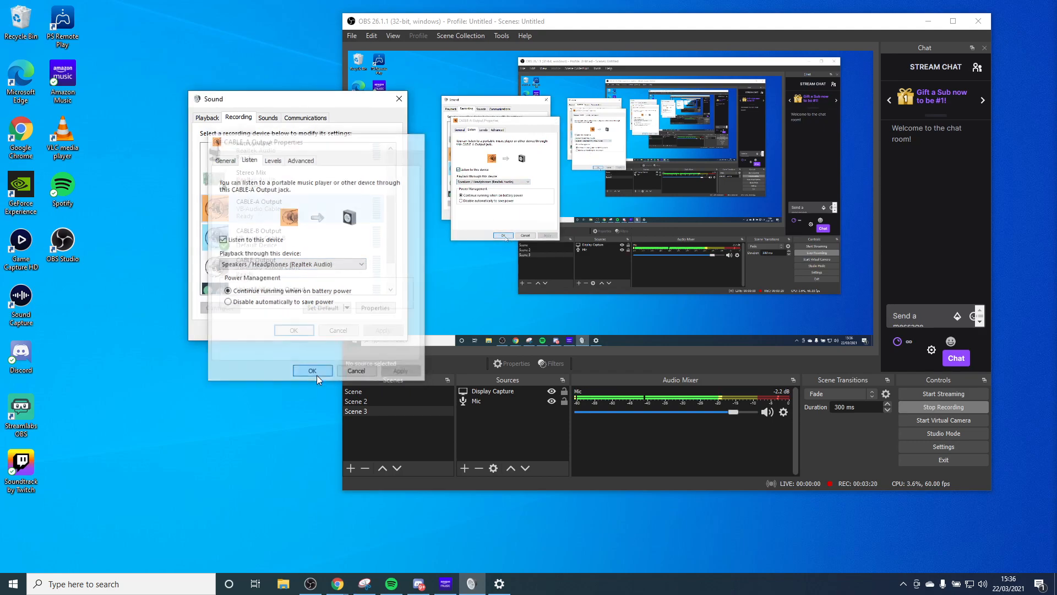
click(301, 330)
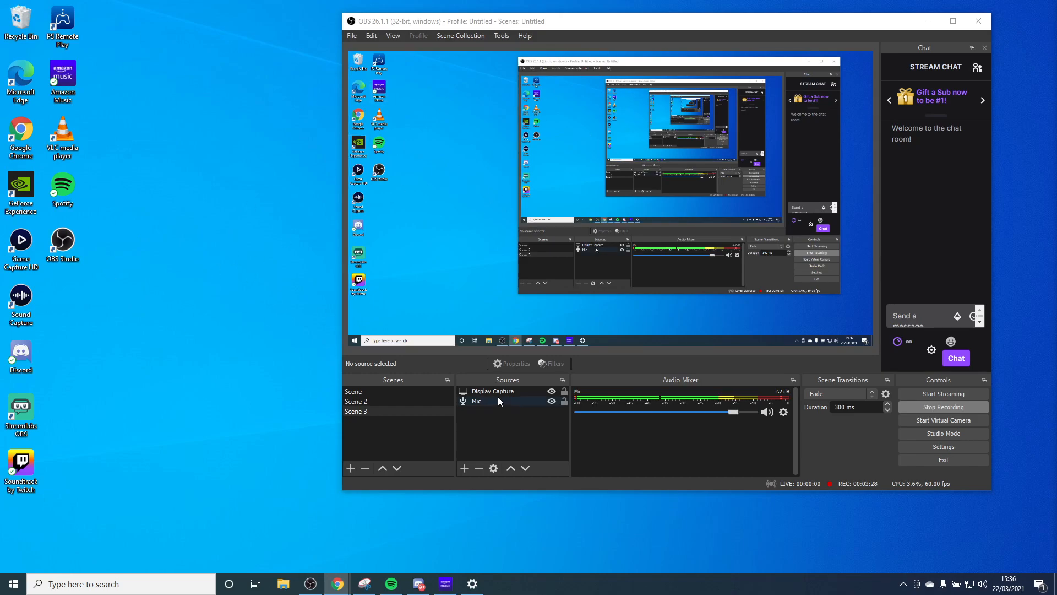
- Search Windows for the sound settings and open the main Sound page with the output and input devices
click(510, 435)
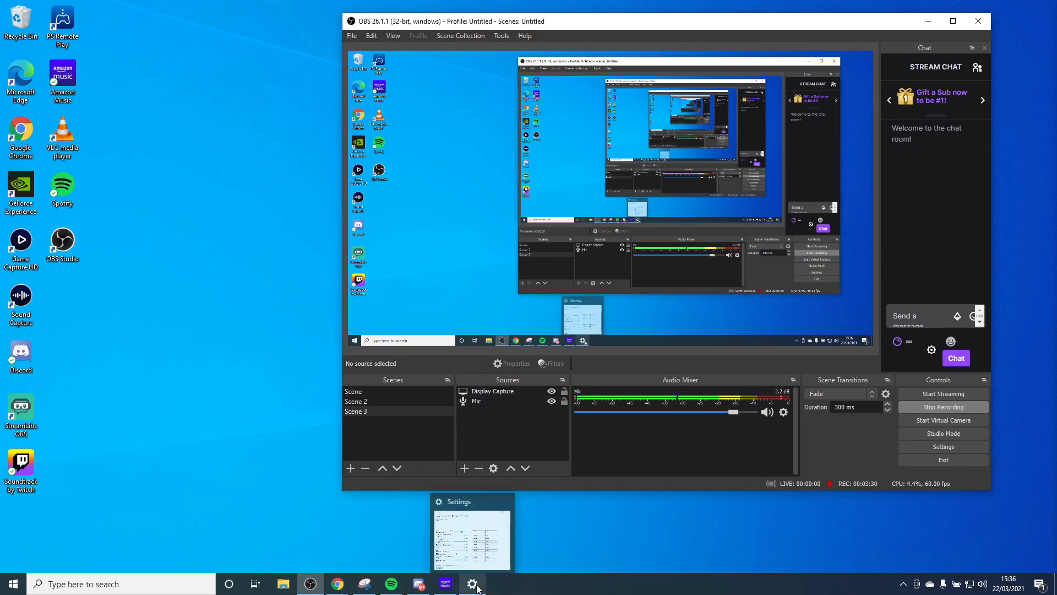
click(71, 578)
text(sdou)
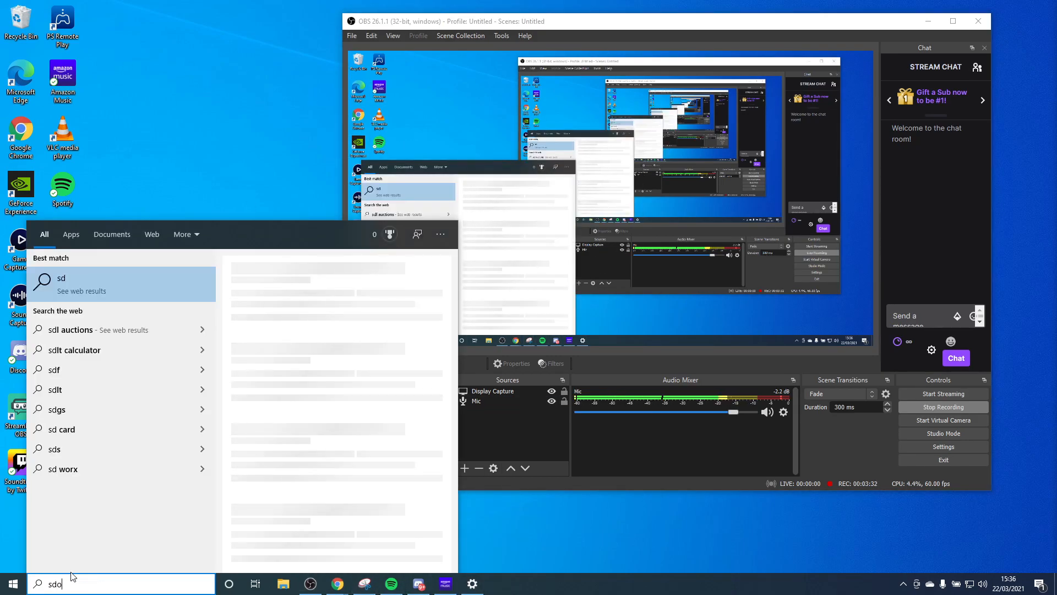
key(BackSpace)
key(BackSpace)
key(BackSpace)
text(oun)
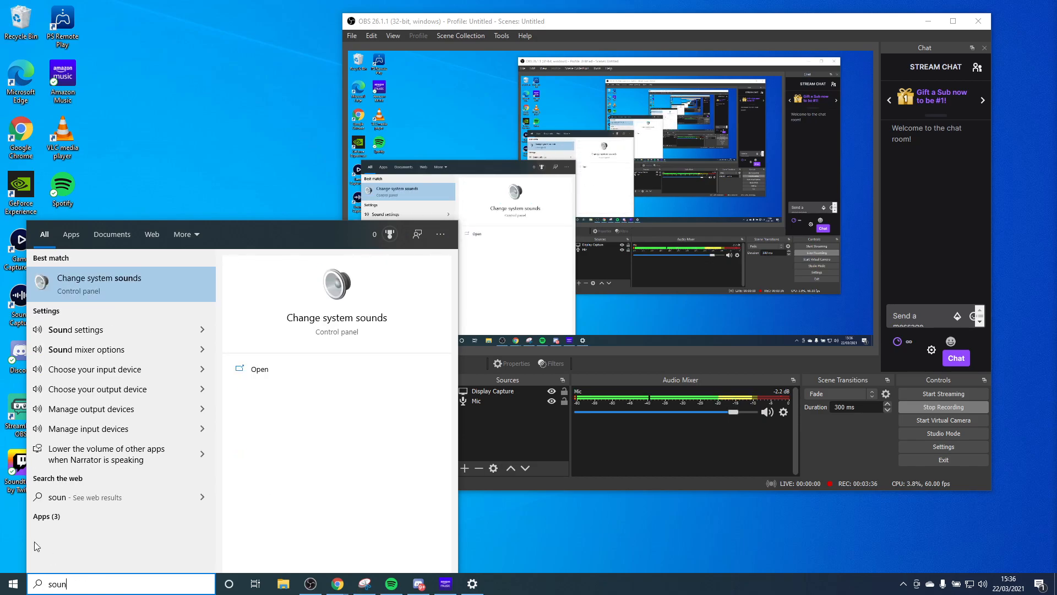
click(99, 329)
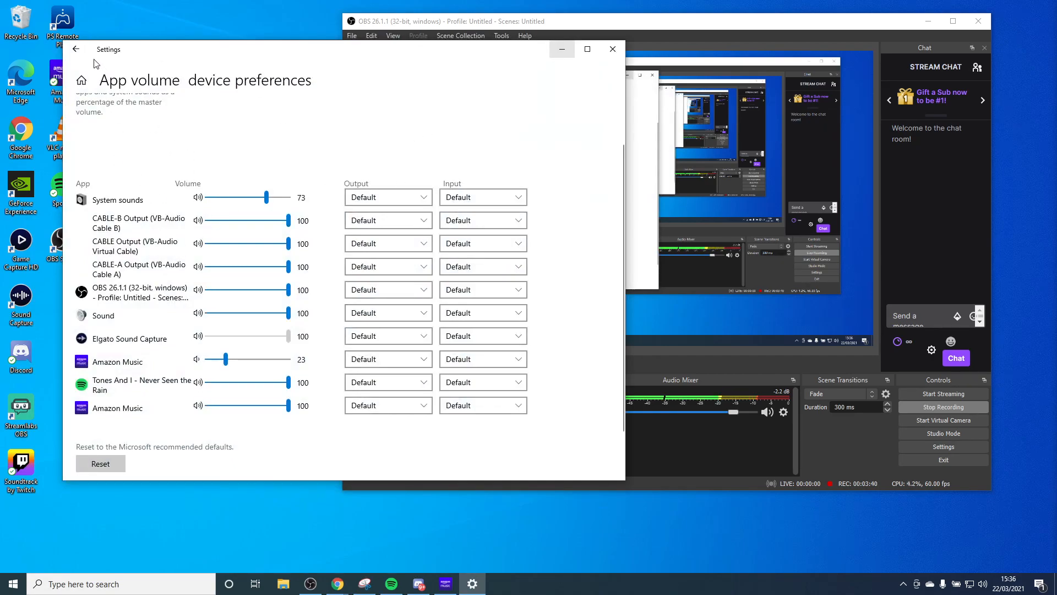
click(77, 49)
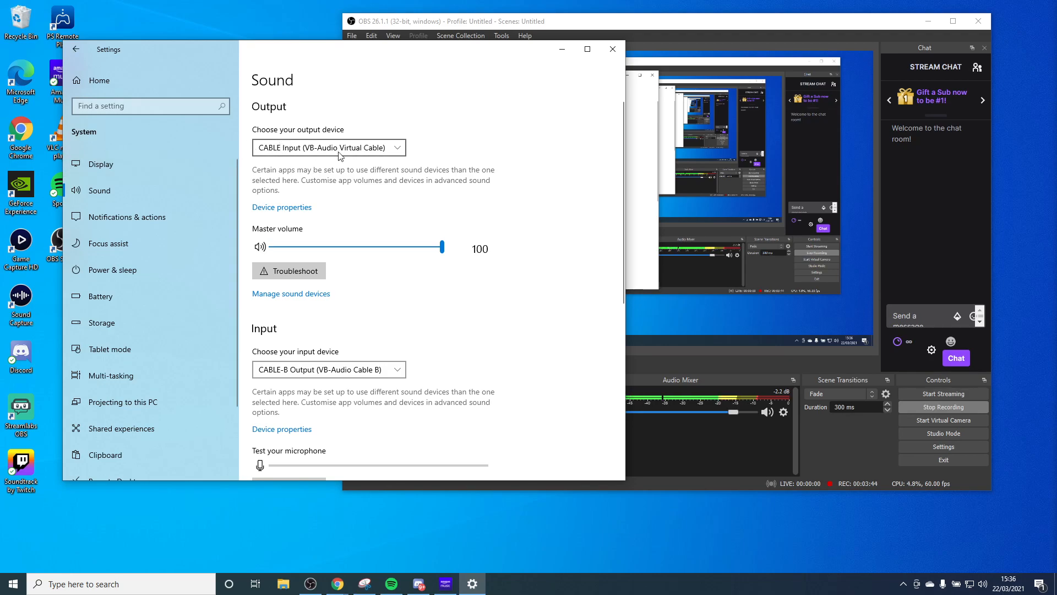
- Choose Microphone (HyperX Quadcast) as the system's input device
click(279, 377)
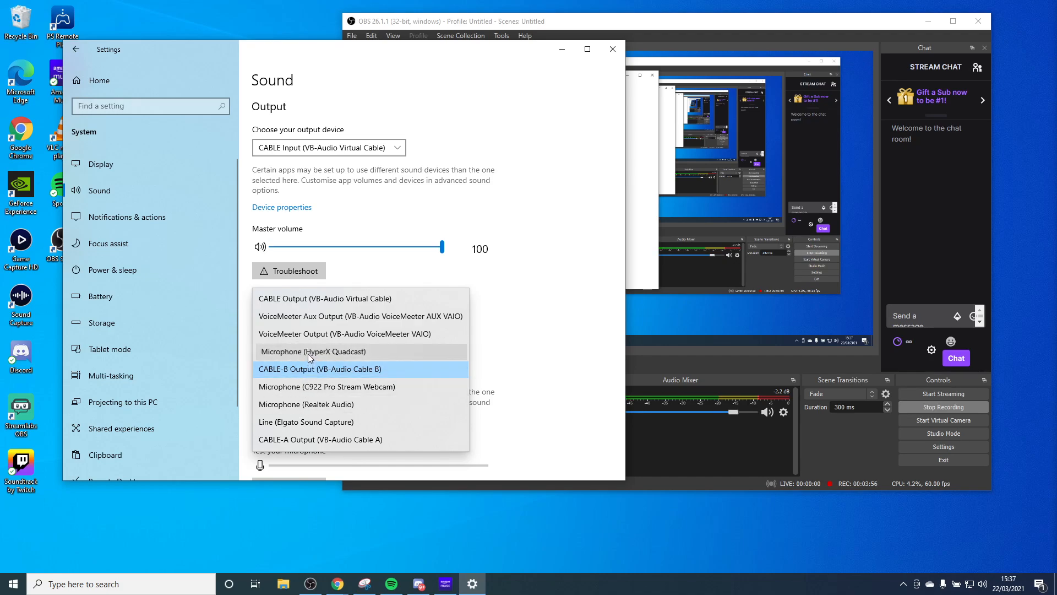
click(308, 353)
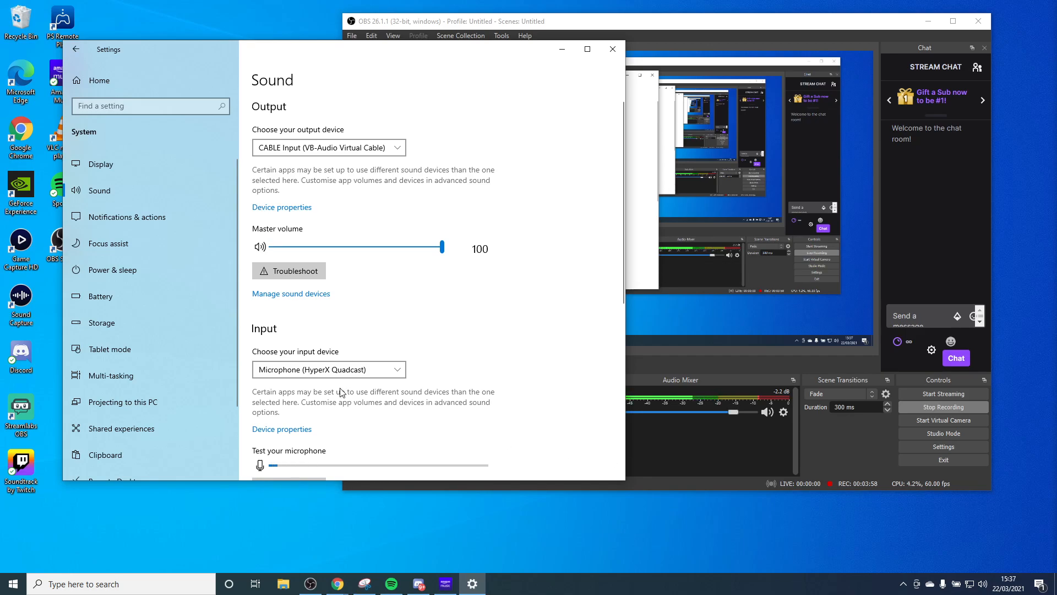
click(644, 457)
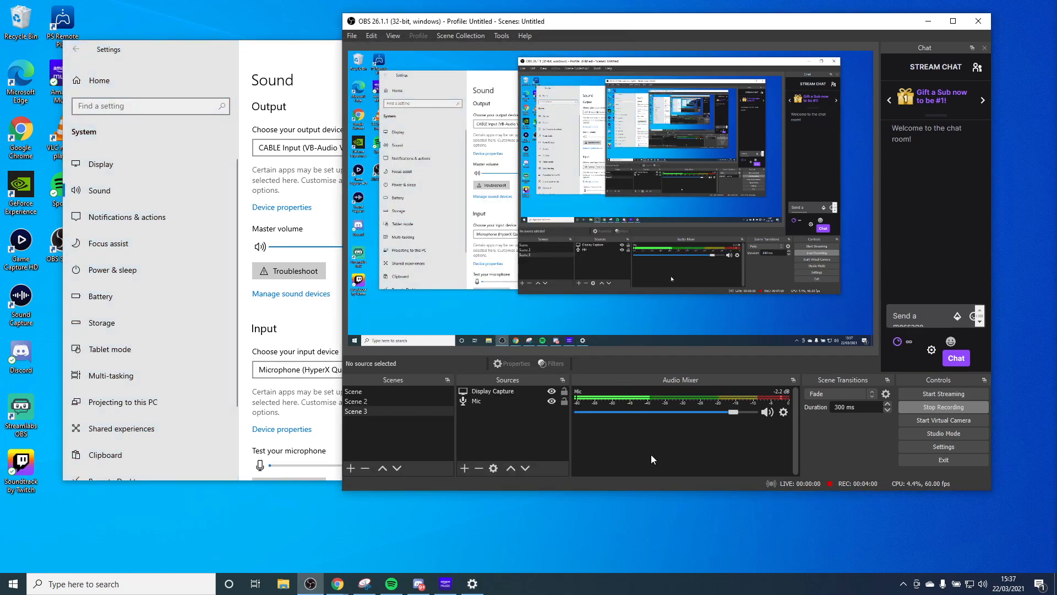
click(263, 326)
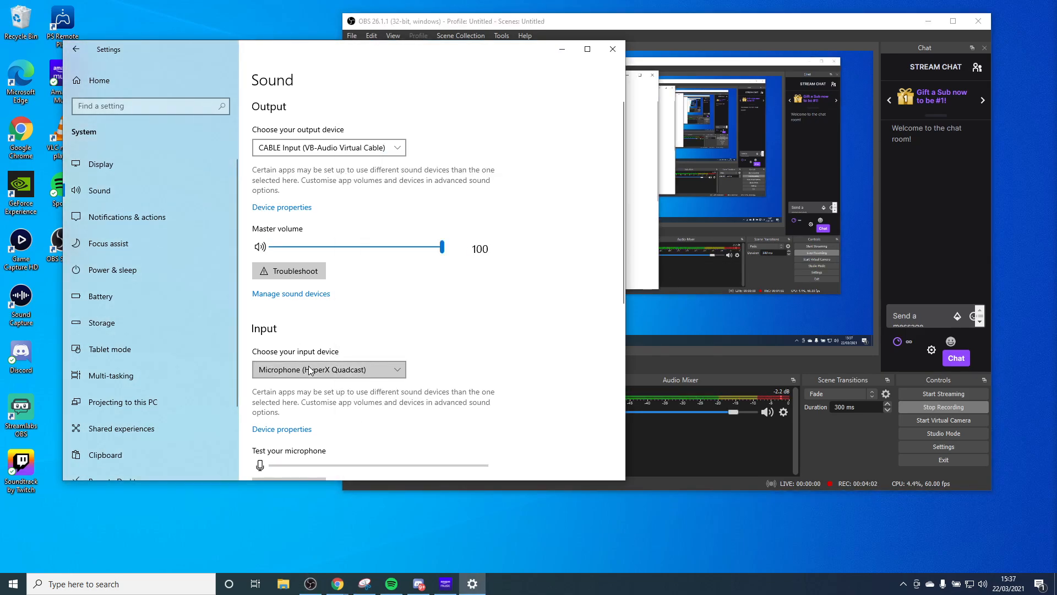
click(310, 367)
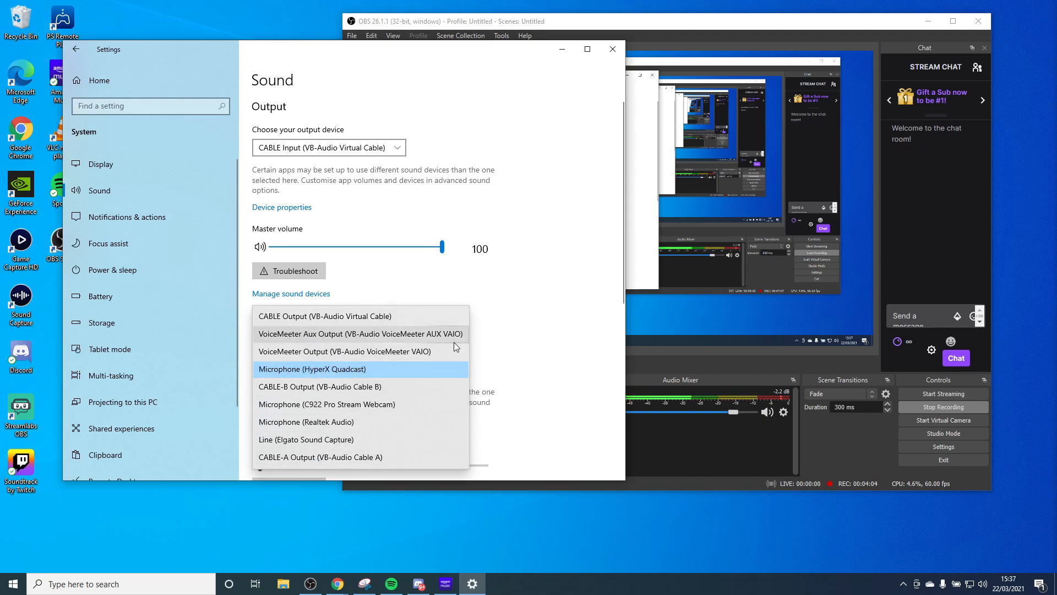
click(494, 340)
scroll(323, 399, down, 2)
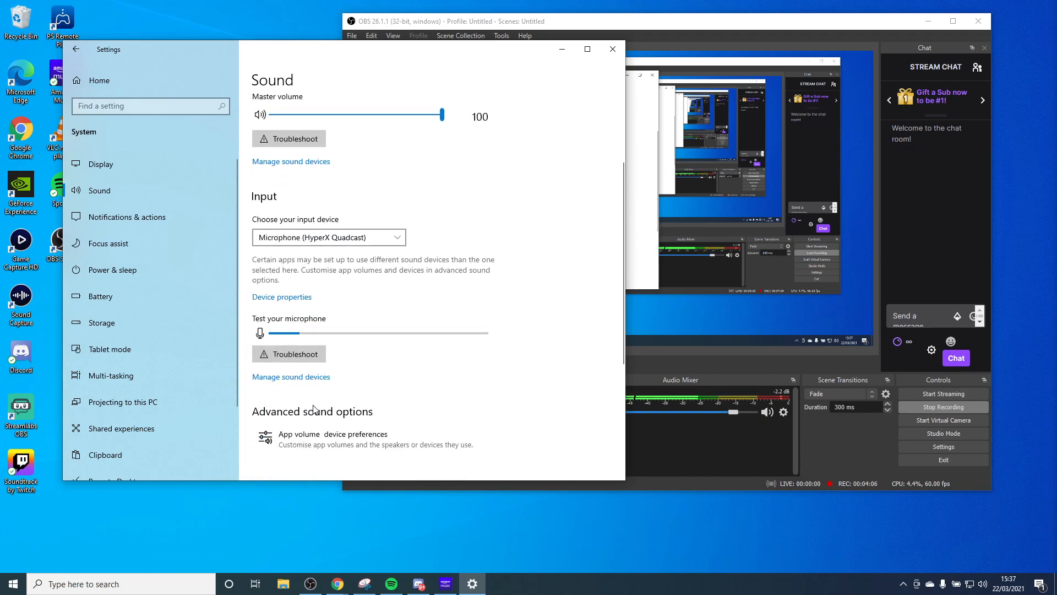
- Open the app volume and device preferences and look through the listed apps and their output and input devices
click(318, 439)
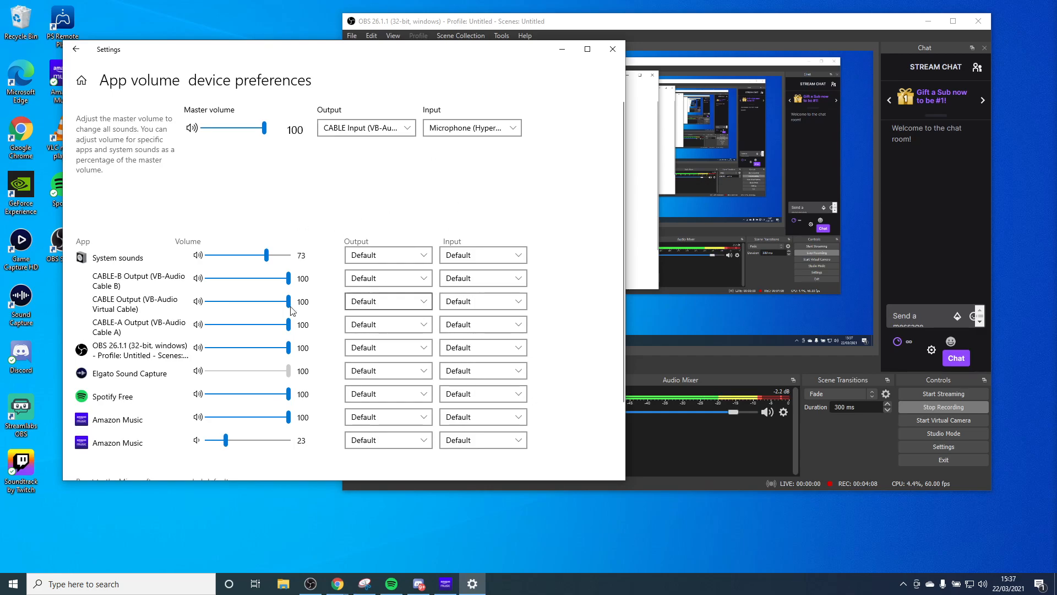
scroll(243, 220, down, 2)
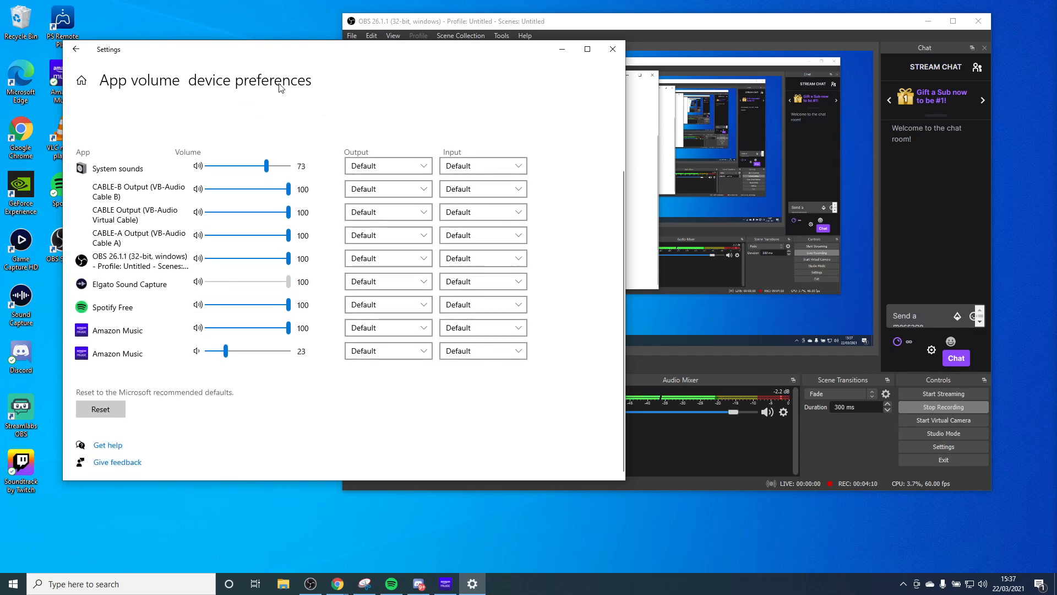
scroll(150, 308, up, 1)
scroll(150, 309, up, 2)
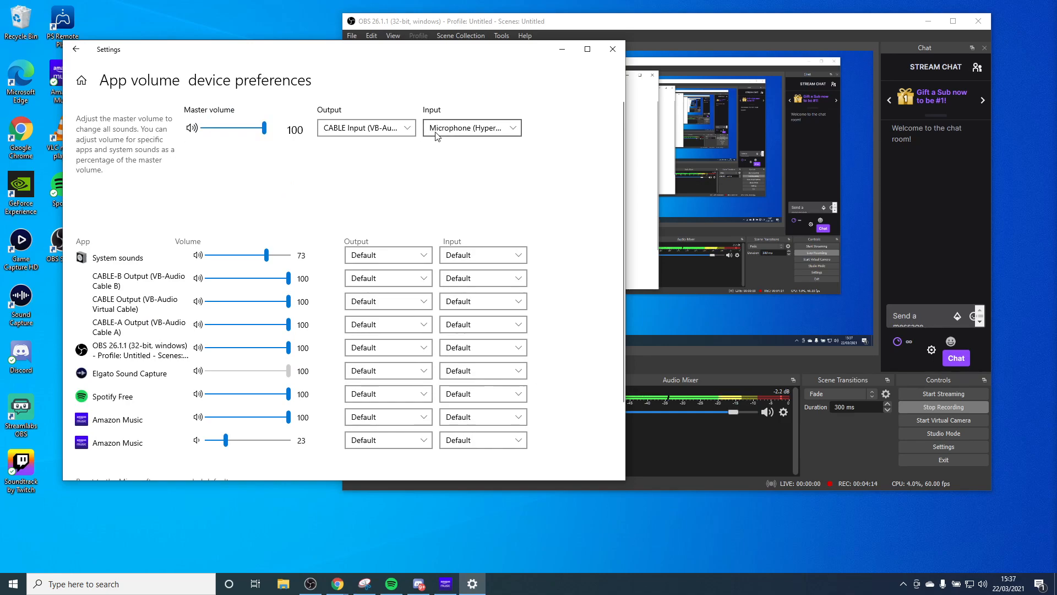
- Choose CABLE Input (VB-Audio Virtual Cable) as the master output device in the app volume preferences
click(345, 128)
click(336, 129)
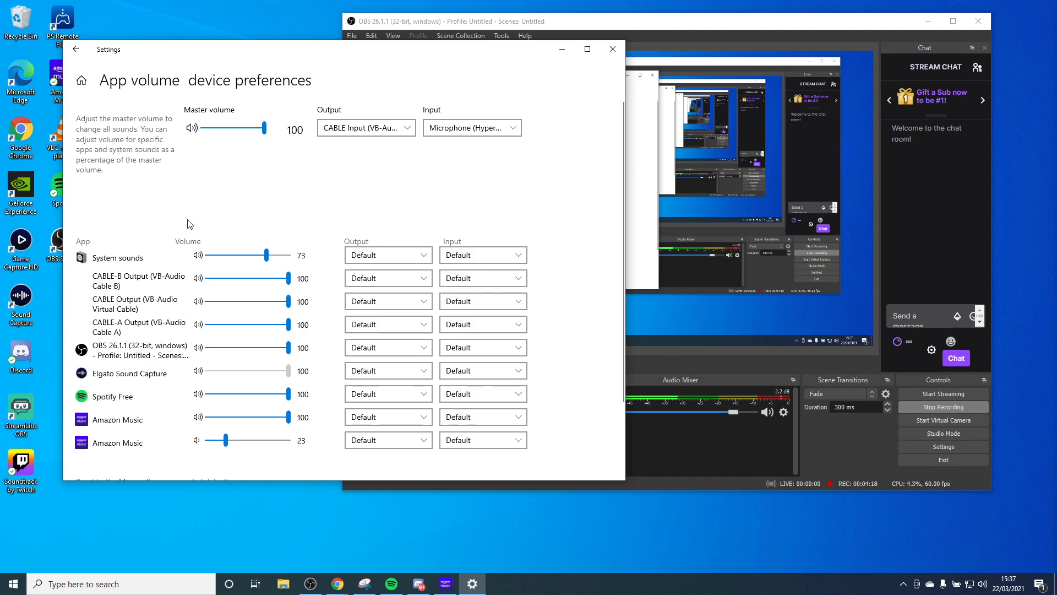
scroll(190, 223, down, 3)
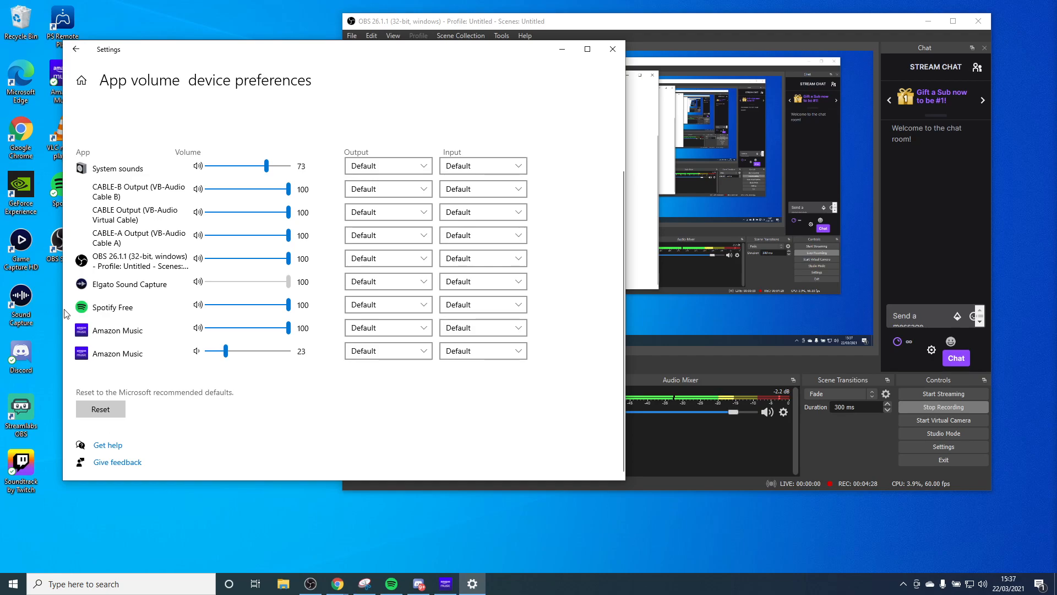
click(385, 587)
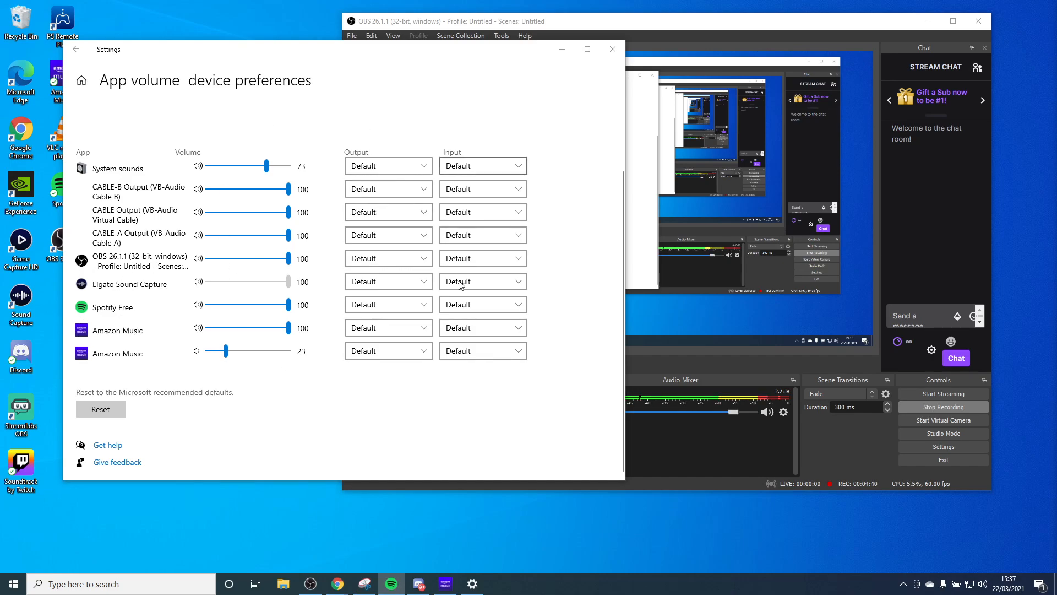
scroll(358, 240, up, 2)
click(343, 131)
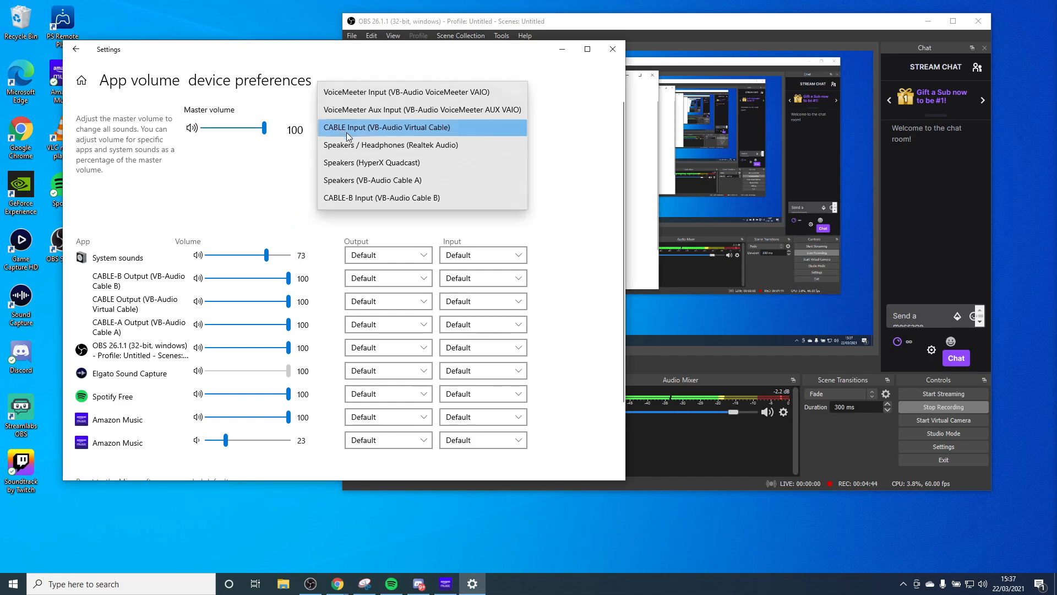
click(378, 132)
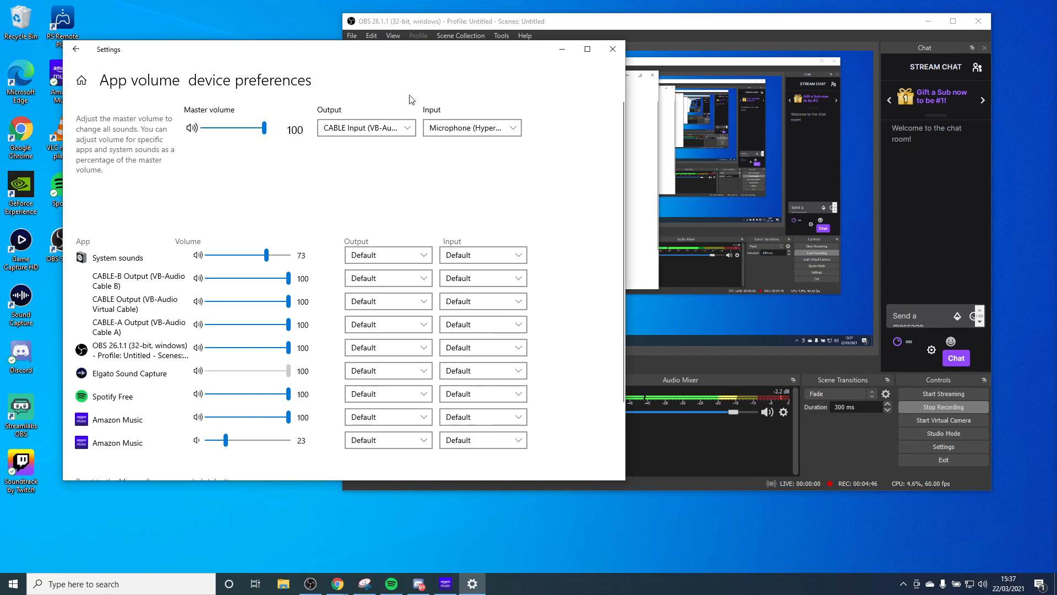
- Route Spotify's output to Speakers (VB-Audio Cable A) and check the selection
scroll(319, 308, down, 2)
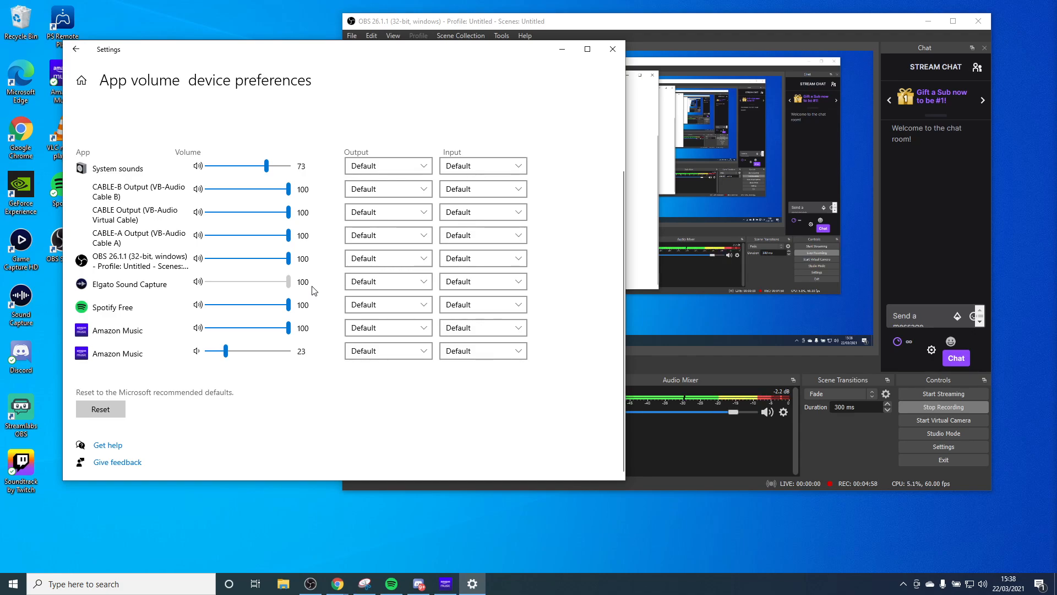
click(366, 309)
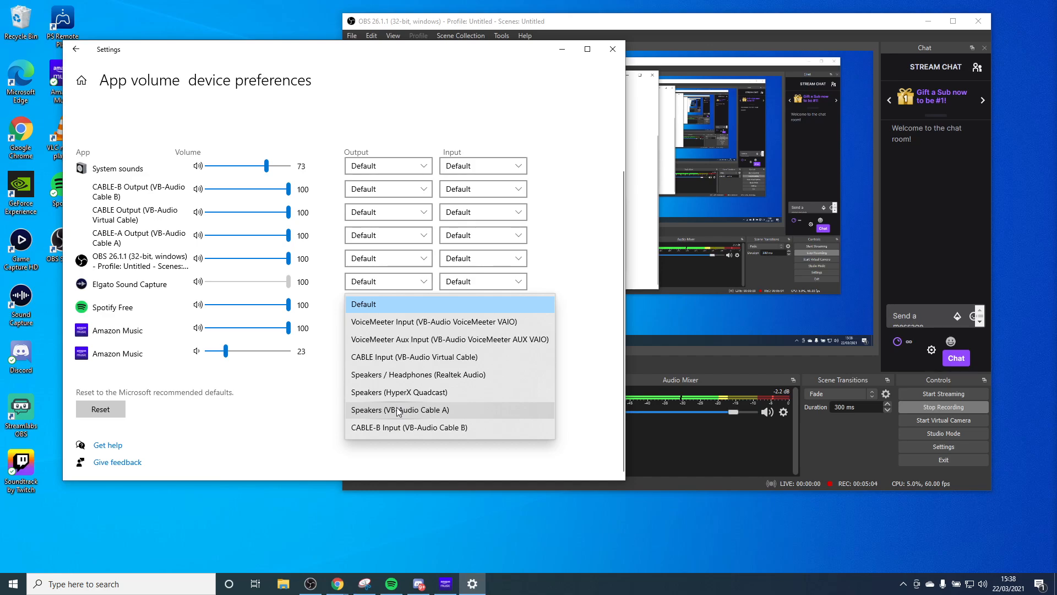
click(399, 410)
click(394, 305)
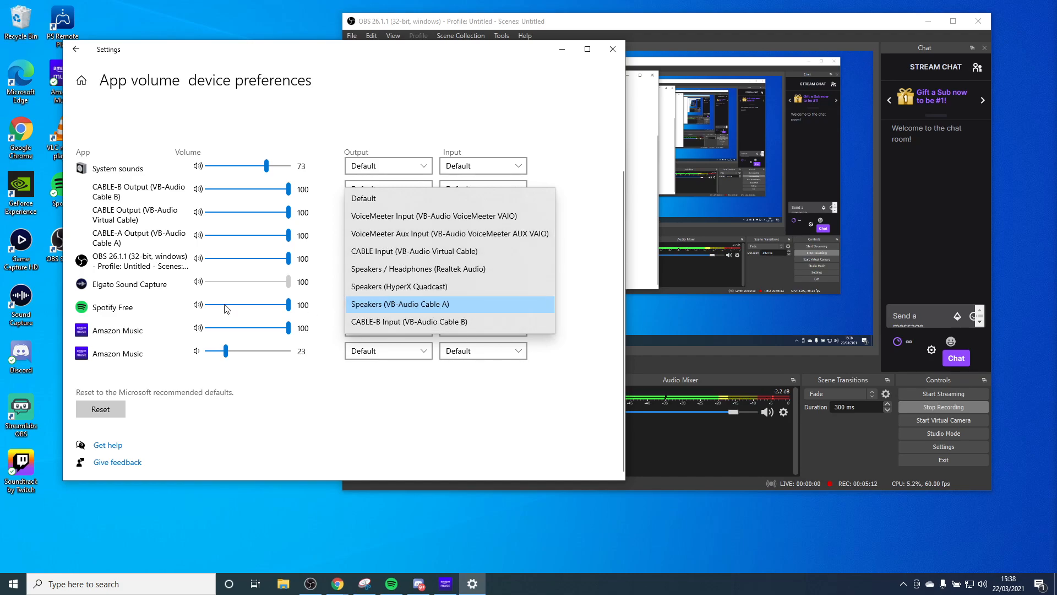
click(291, 355)
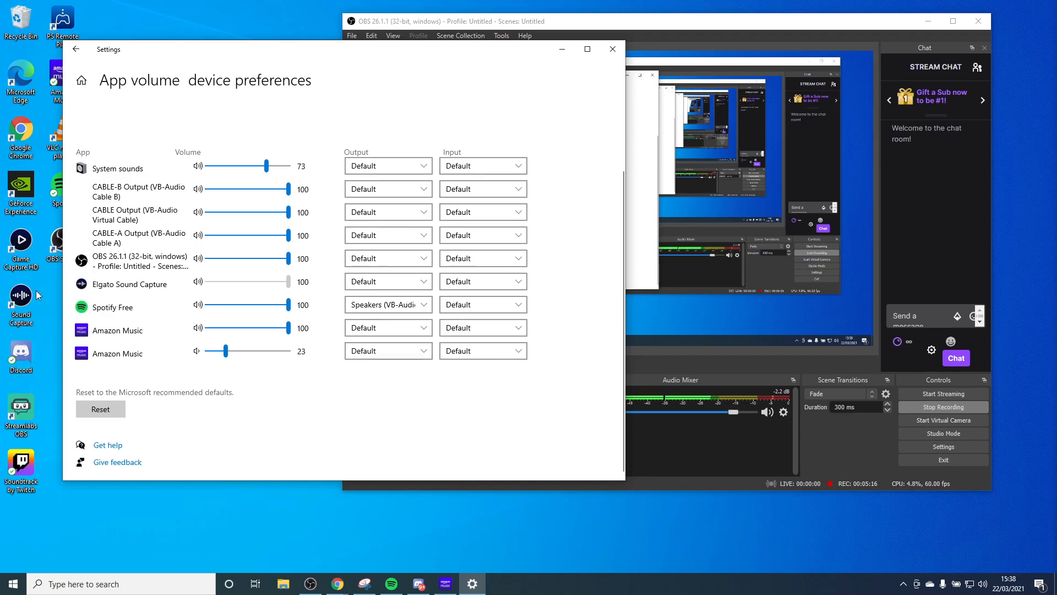
- Minimise the Windows Settings window, switch to OBS and move its window nearer the middle of the desktop
click(562, 49)
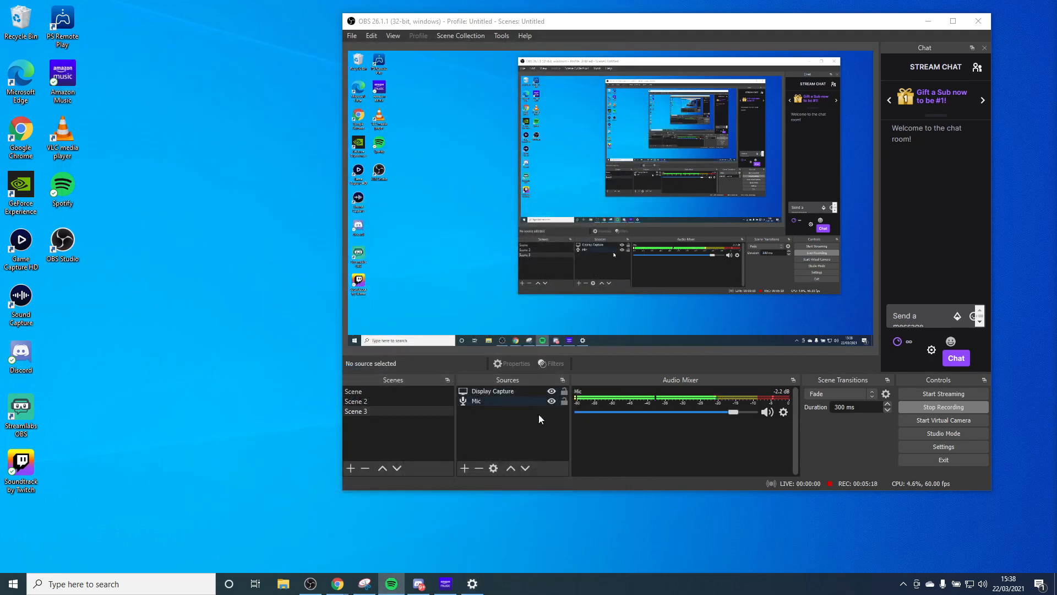
right_click(604, 440)
right_click(526, 433)
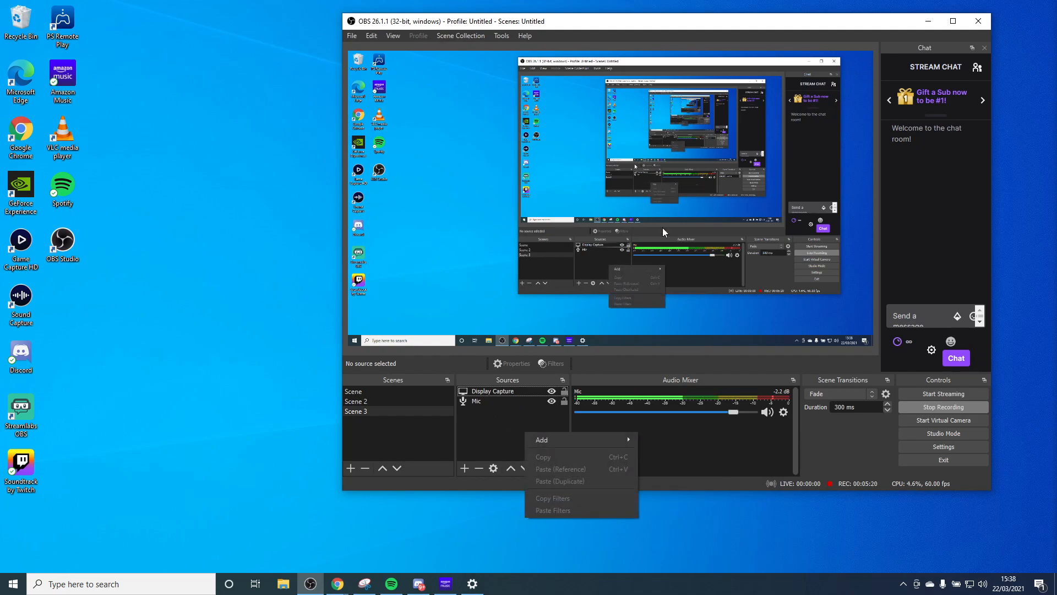
click(398, 34)
drag(509, 26, 323, 33)
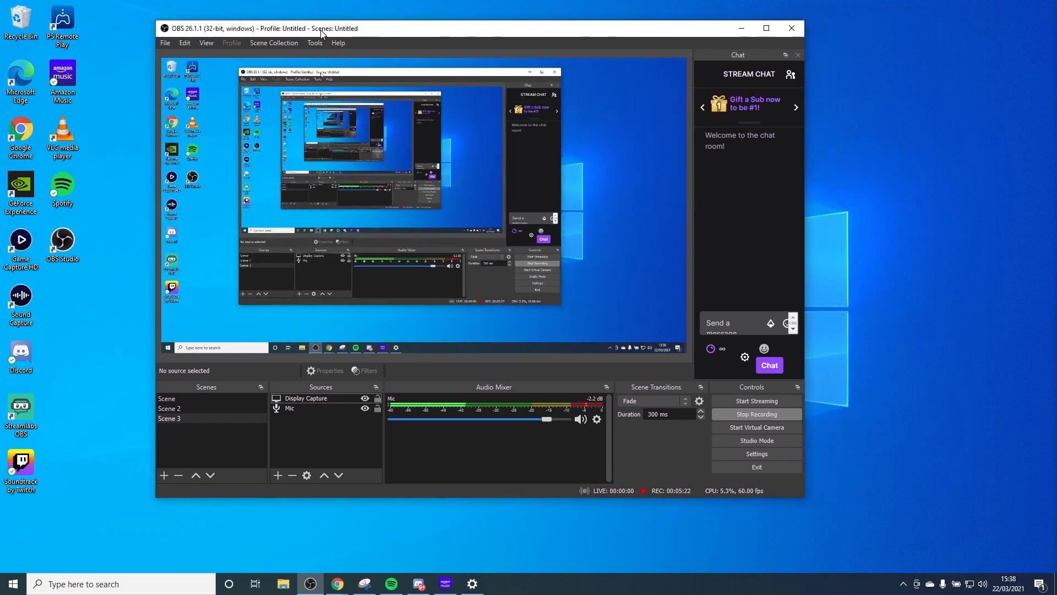
- Open the OBS settings and examine the audio track selections for streaming, Twitch VOD and recording in the output options
click(754, 453)
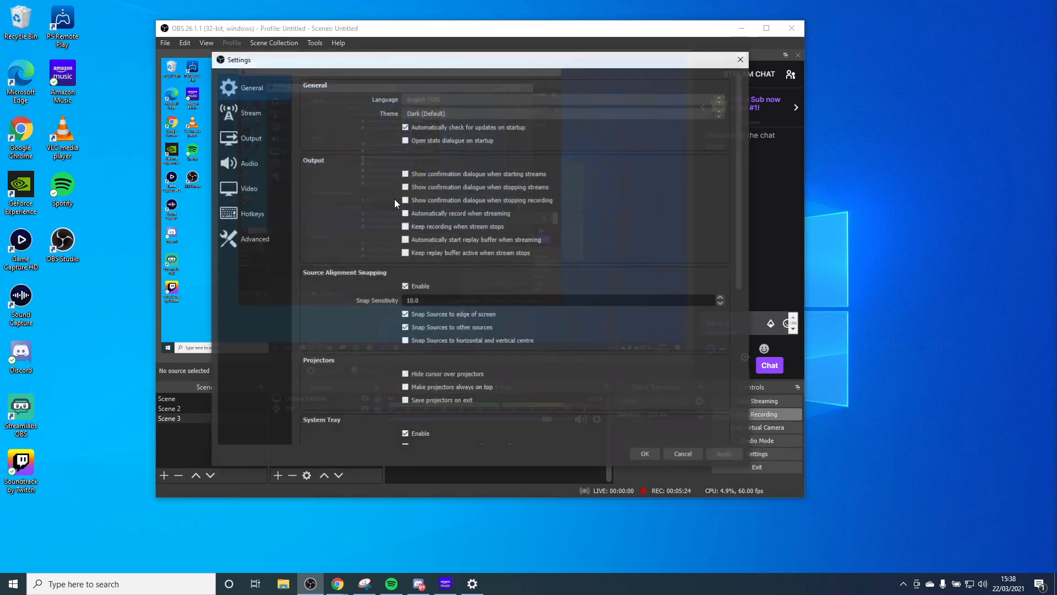
click(246, 137)
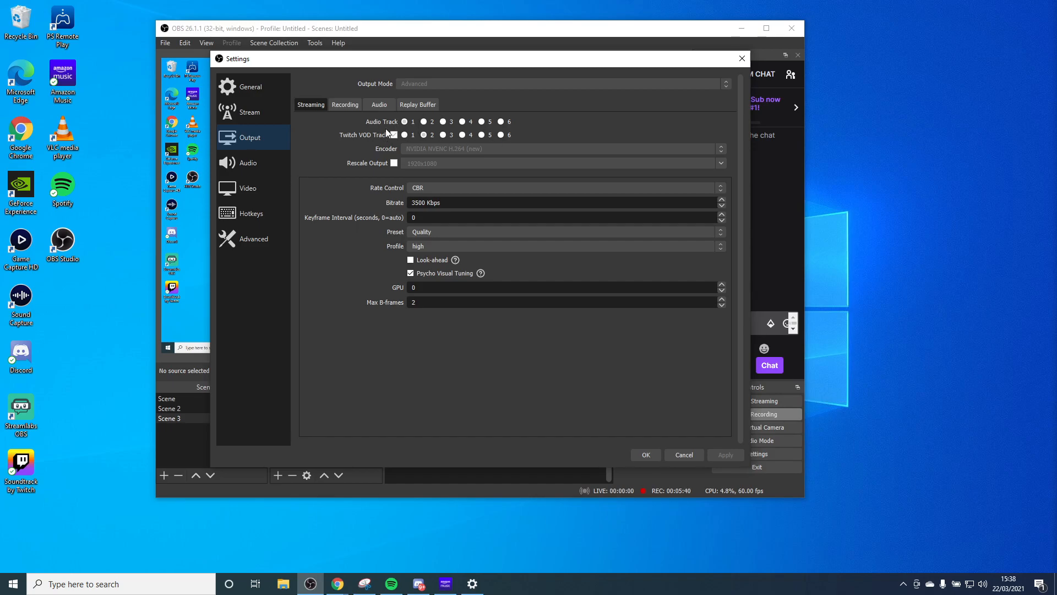
click(349, 106)
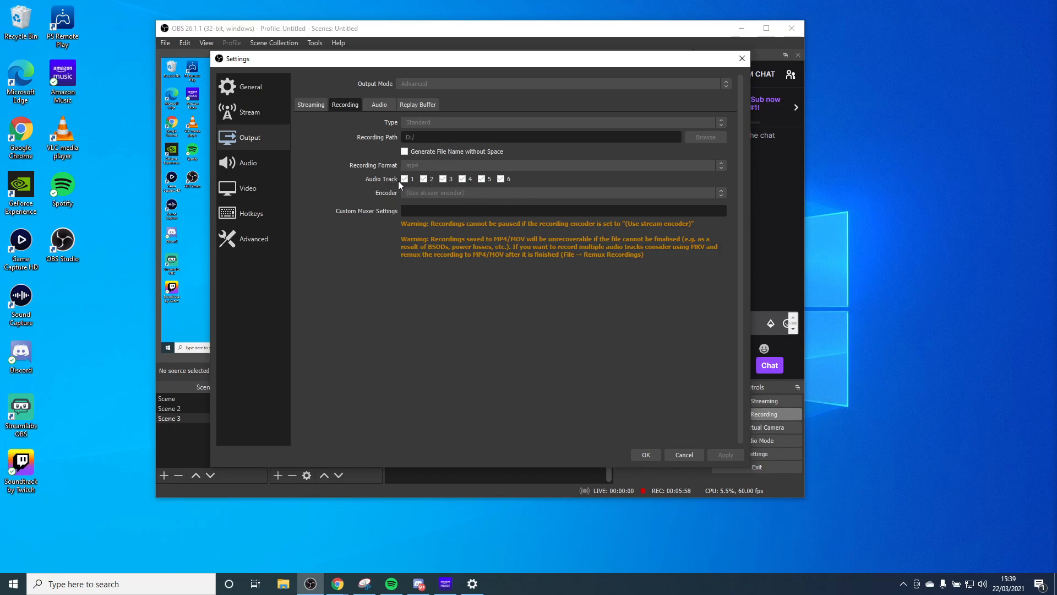
click(309, 104)
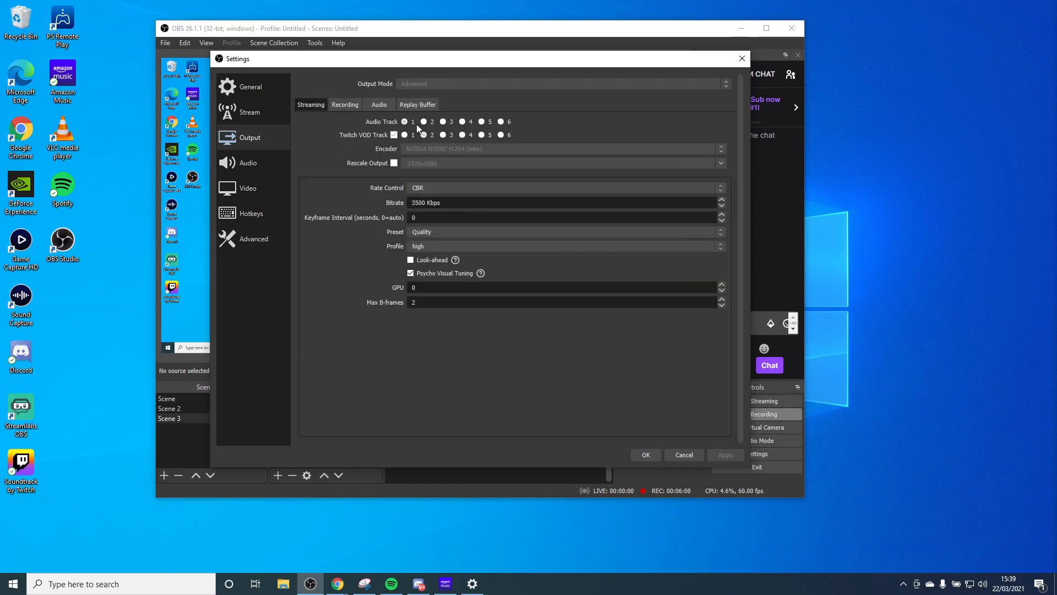
click(344, 104)
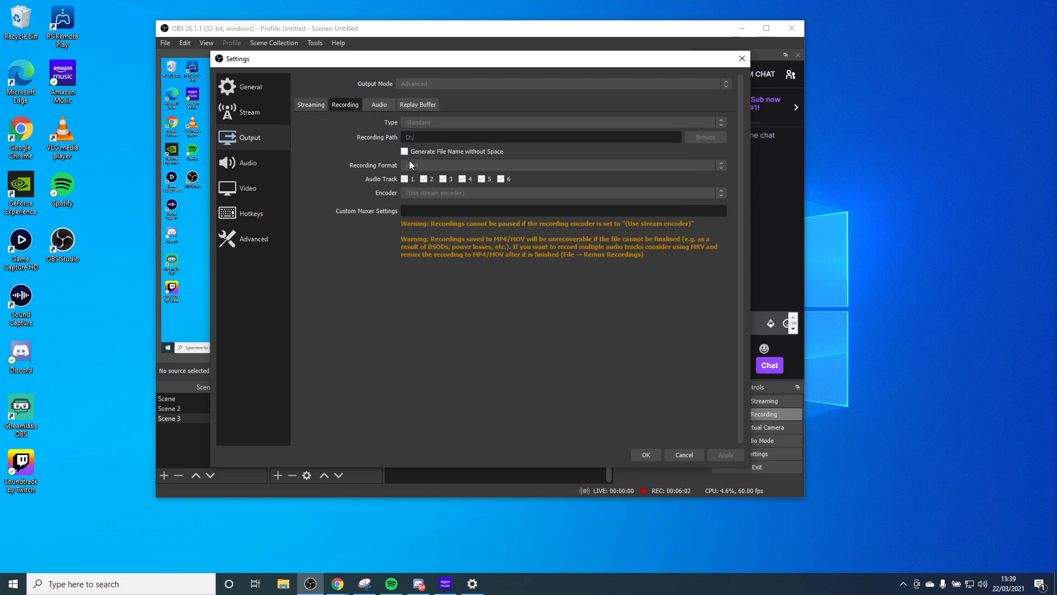
click(310, 104)
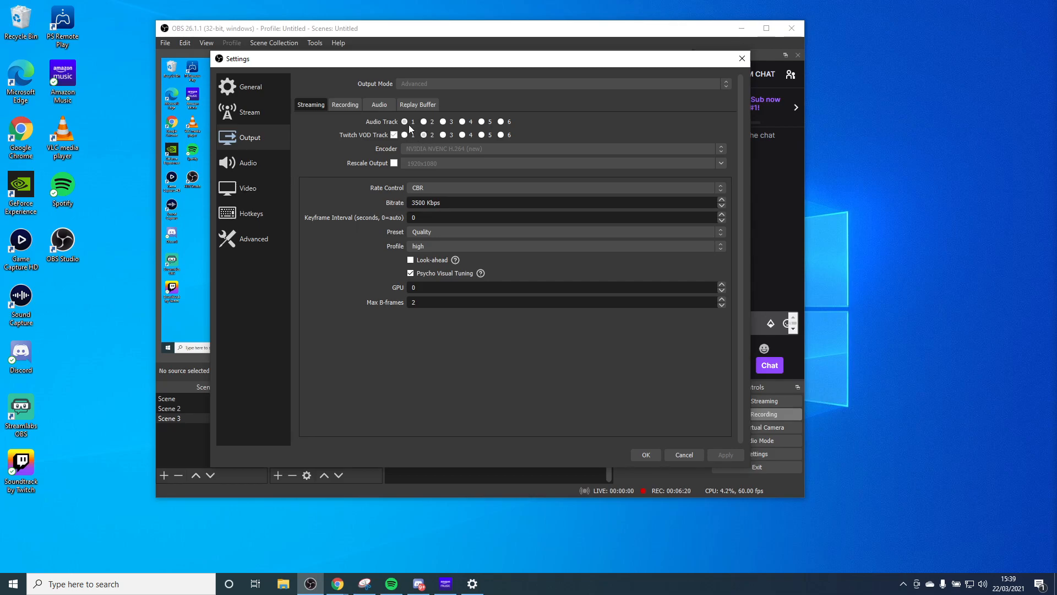
- Keep Speakers / Headphones (Realtek Audio) as the audio monitoring device and accept the settings
click(269, 160)
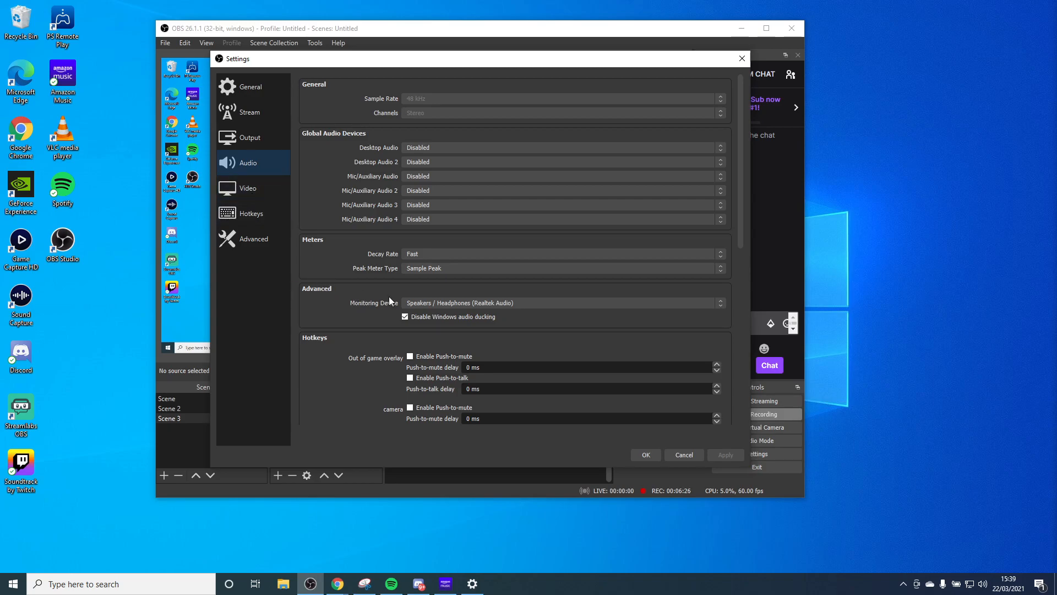
click(408, 305)
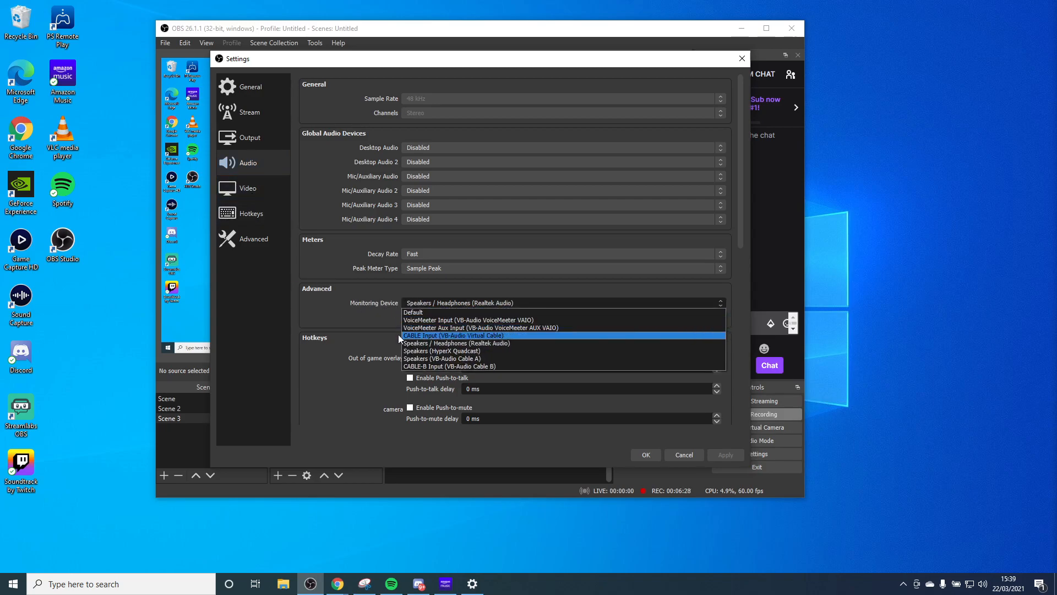
click(368, 299)
click(402, 303)
click(425, 298)
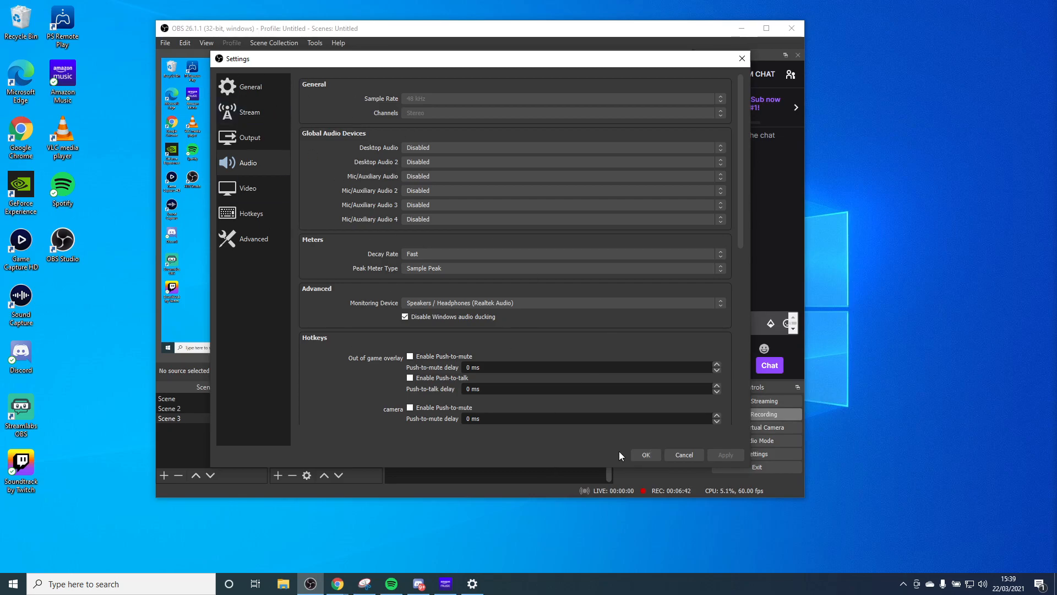
click(650, 457)
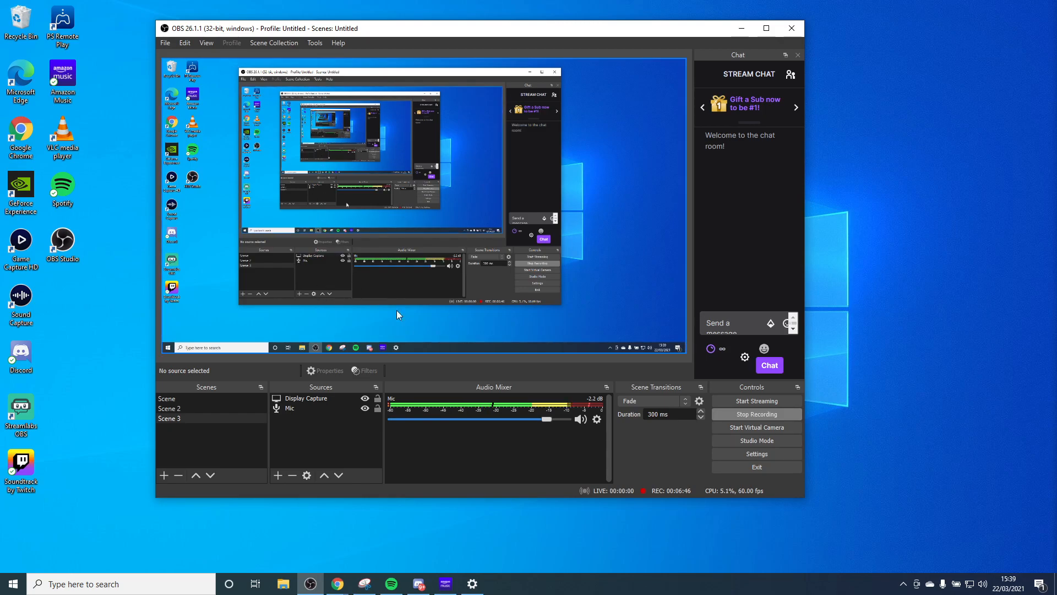
- Add the existing Desktop Audio source to Scene 3 as an Audio Output Capture
right_click(288, 432)
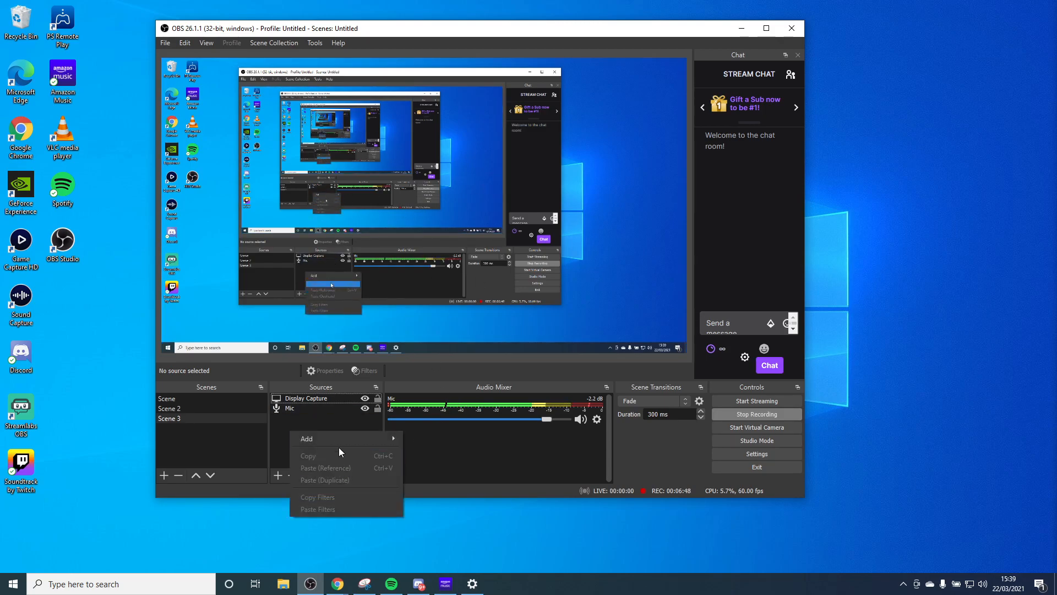
mouse_move(310, 437)
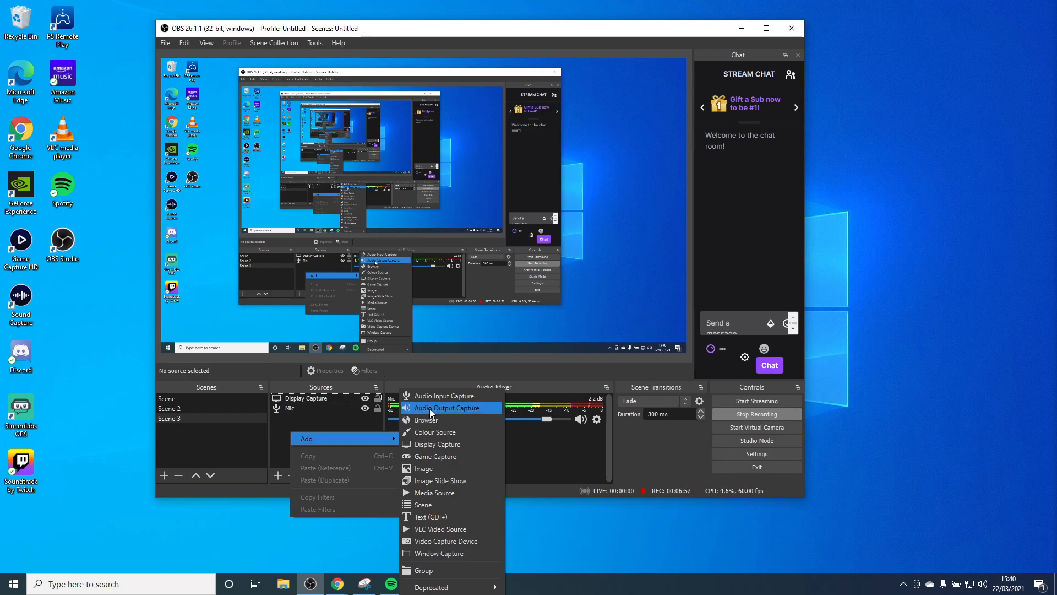
click(430, 409)
click(421, 220)
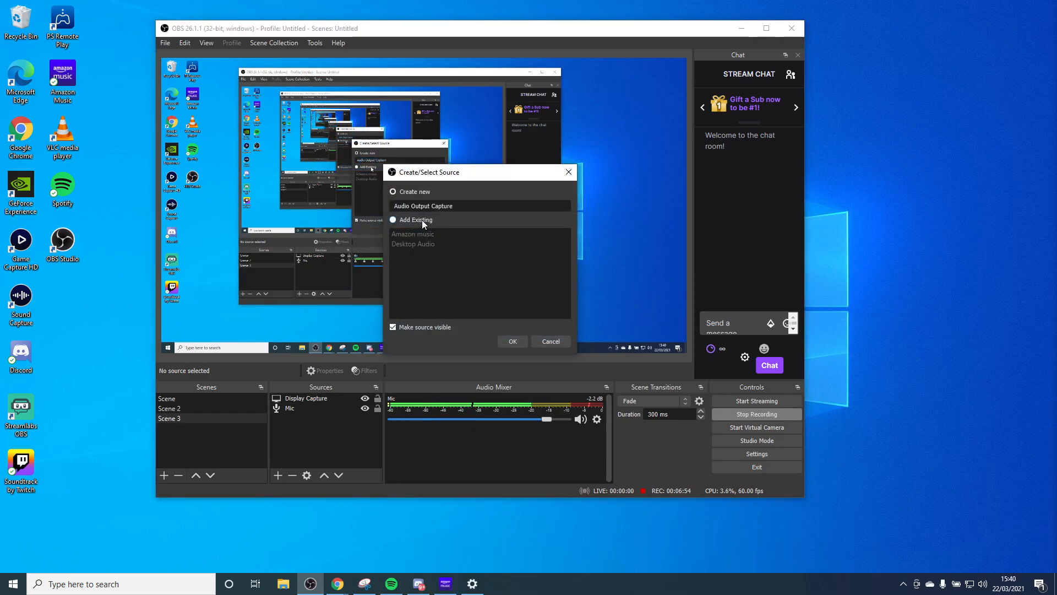
click(417, 243)
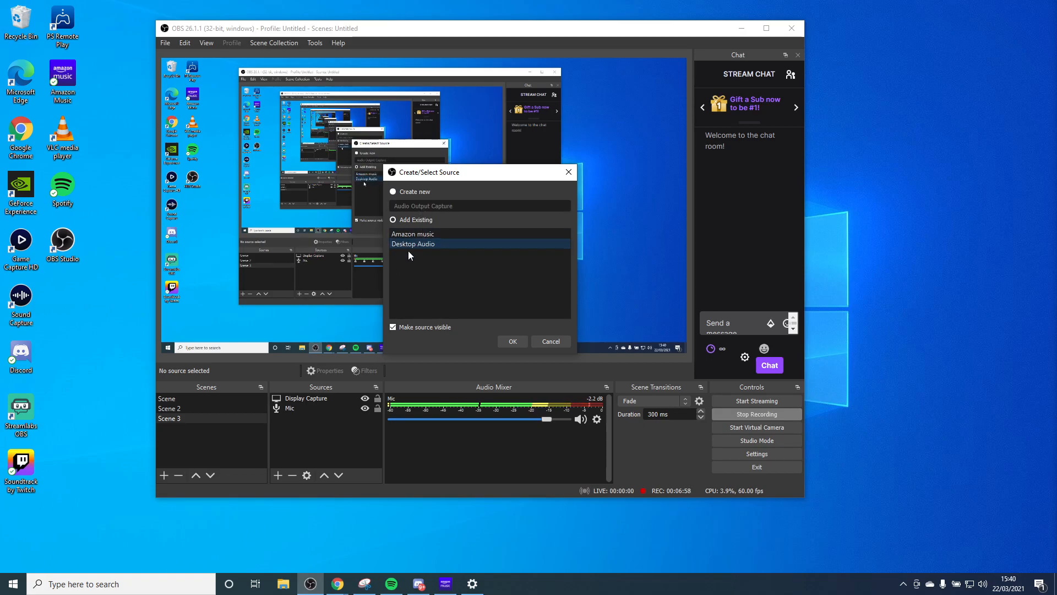
click(513, 341)
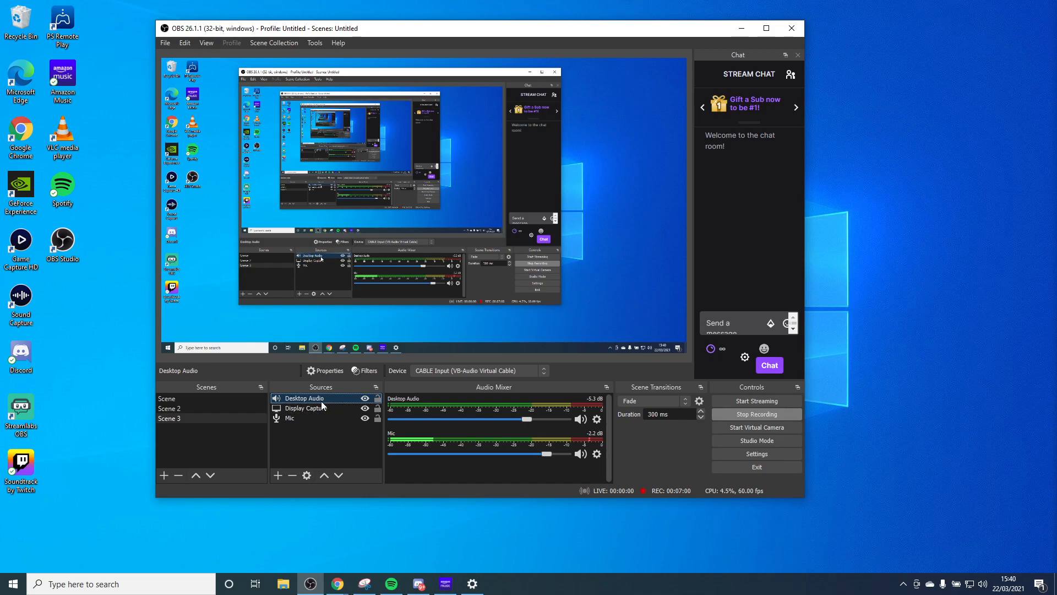
- Choose CABLE Input (VB-Audio Virtual Cable) as the Desktop Audio source's device and accept its properties
right_click(341, 398)
click(344, 394)
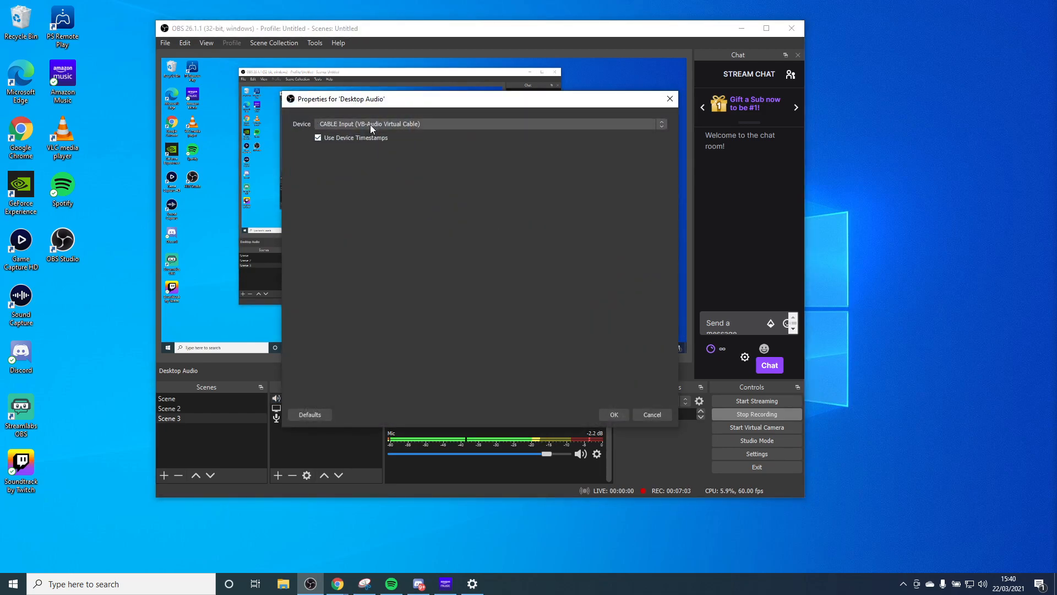
click(325, 122)
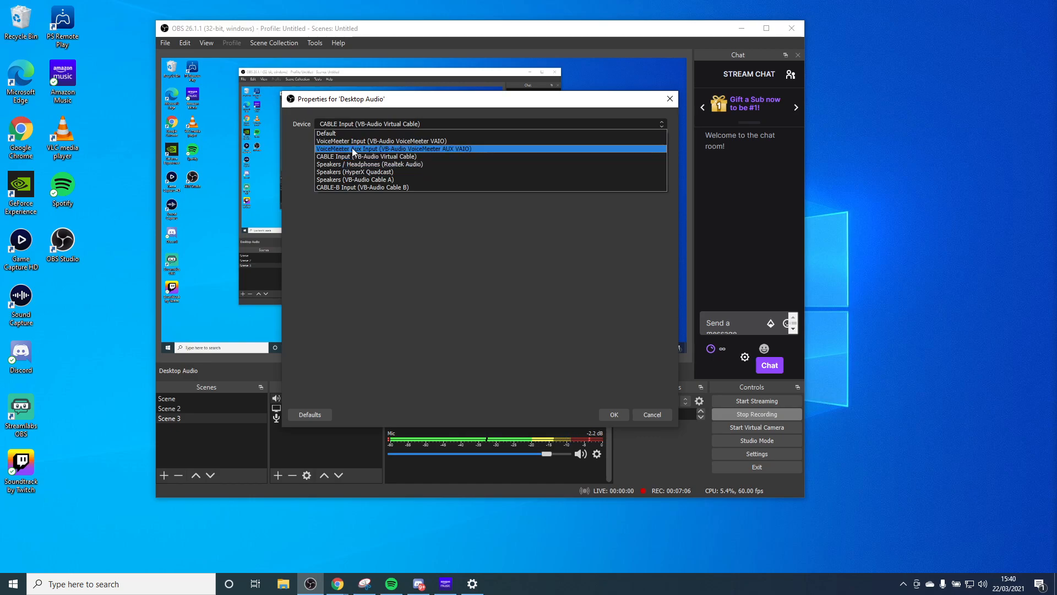
click(374, 158)
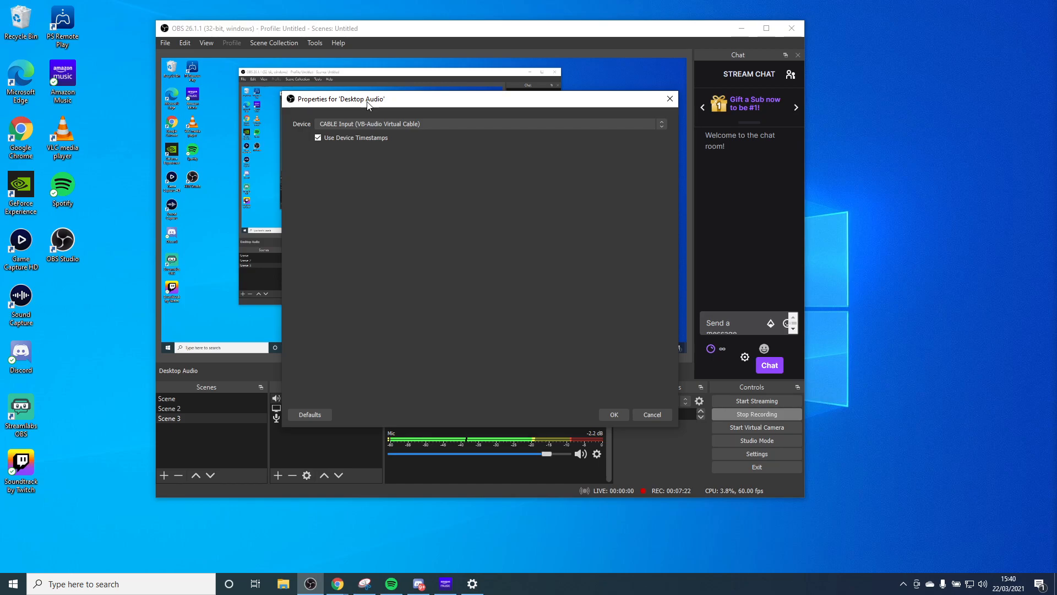
drag(374, 94, 485, 82)
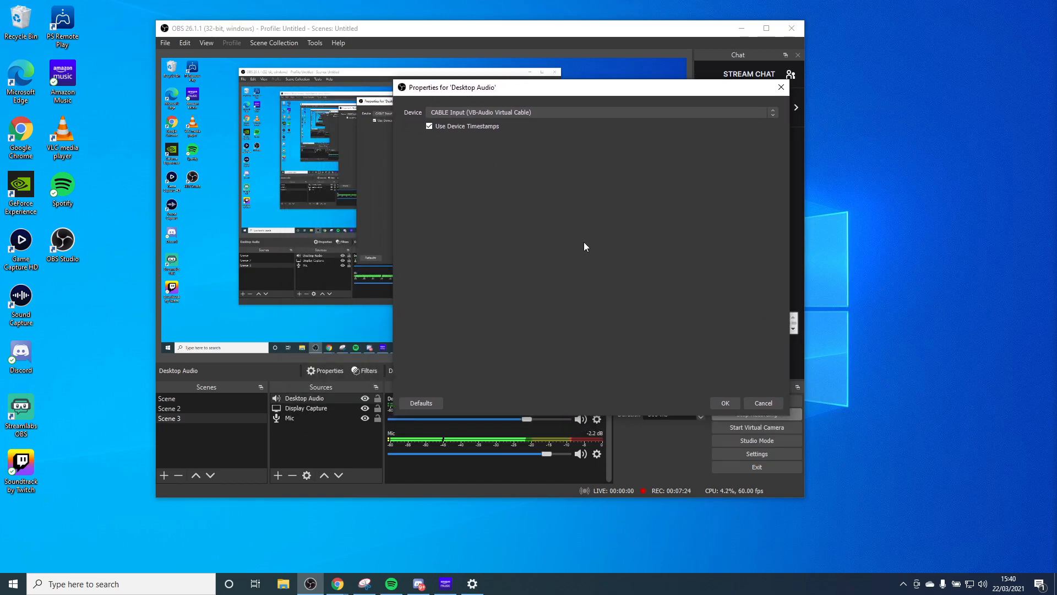
click(726, 403)
- Add a new Audio Output Capture source named Spotify to Scene 3
right_click(329, 425)
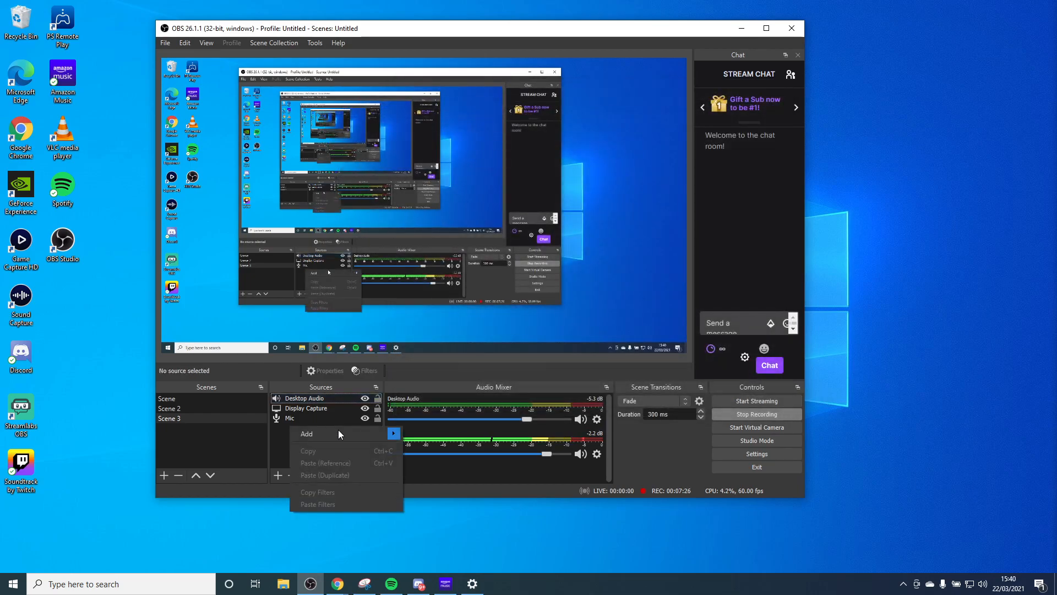
mouse_move(332, 435)
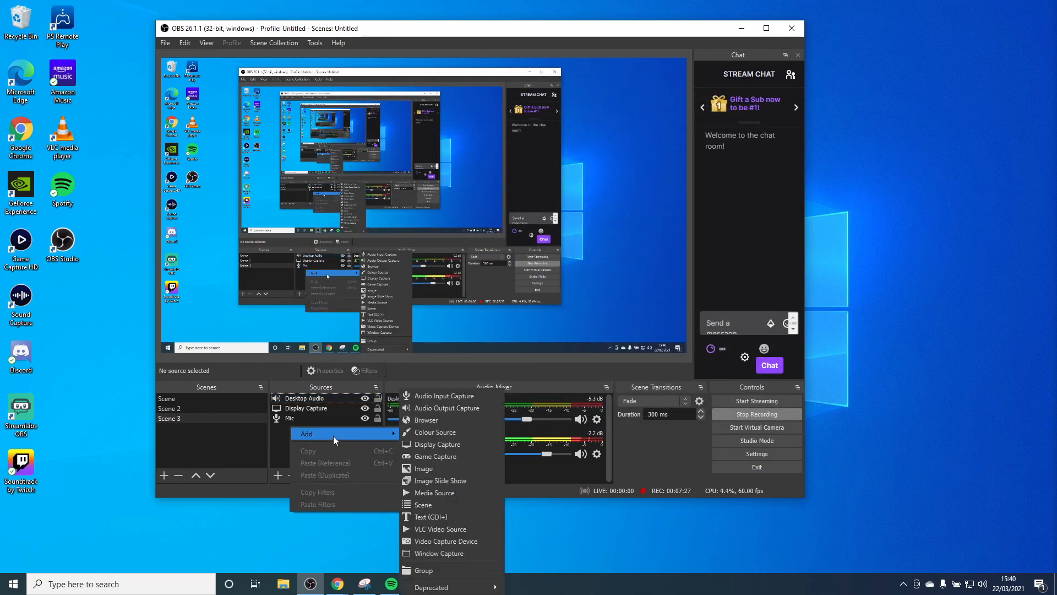
click(434, 408)
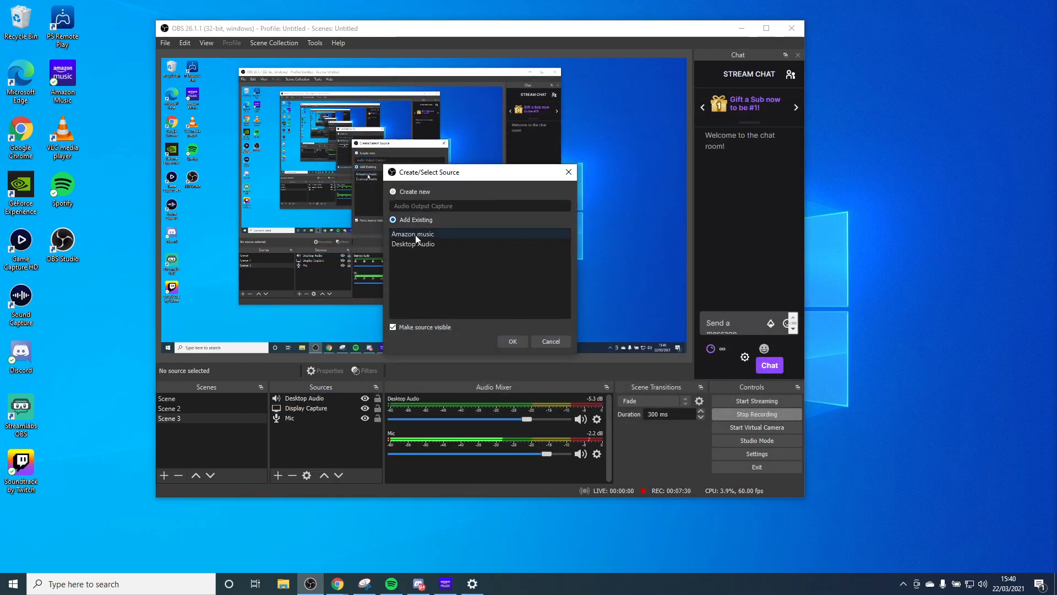
click(408, 191)
key(Tab)
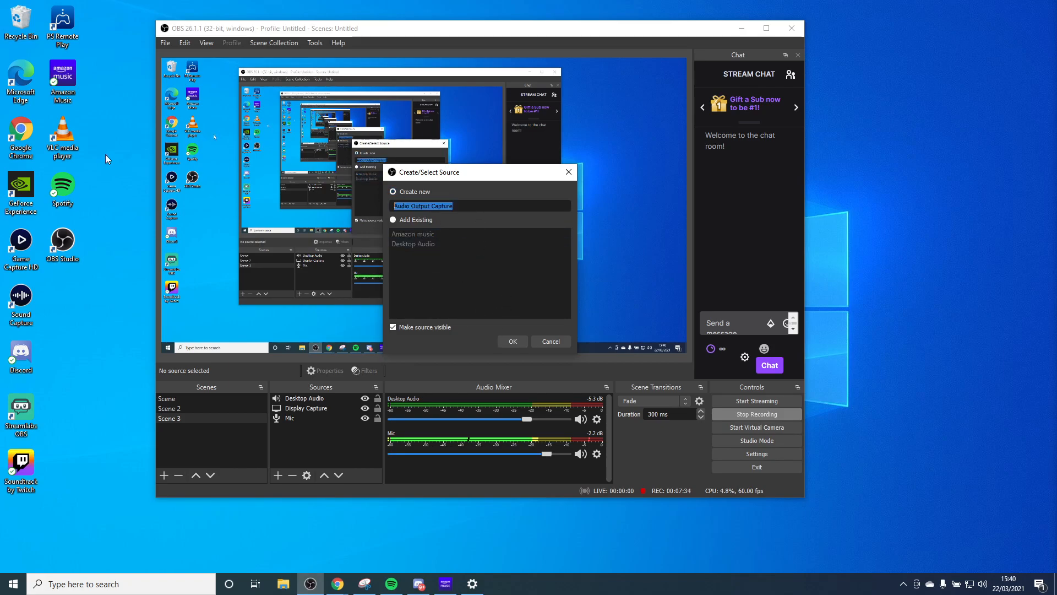
text(Spotify)
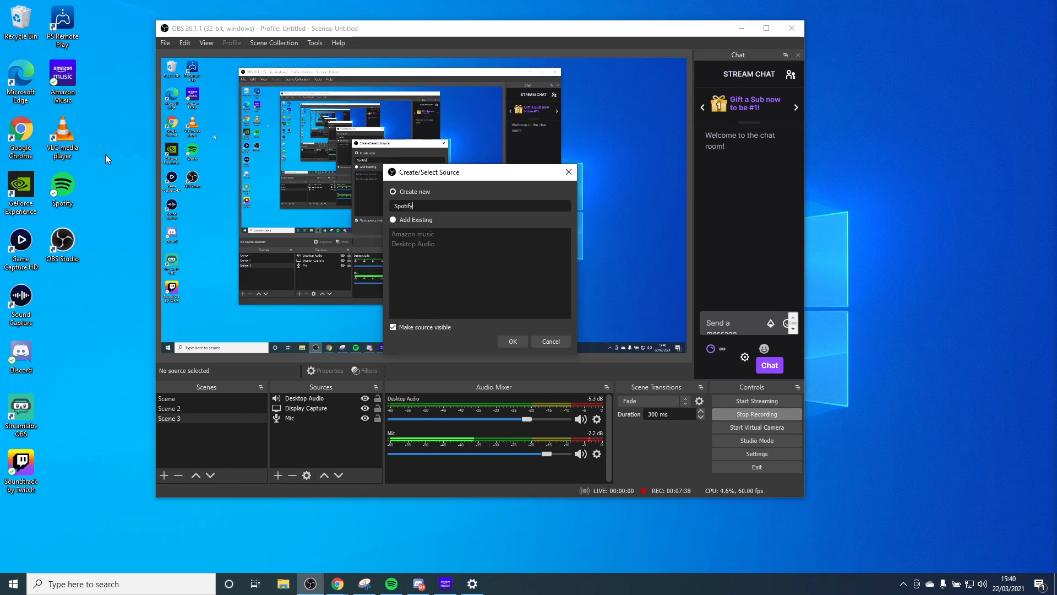
click(512, 342)
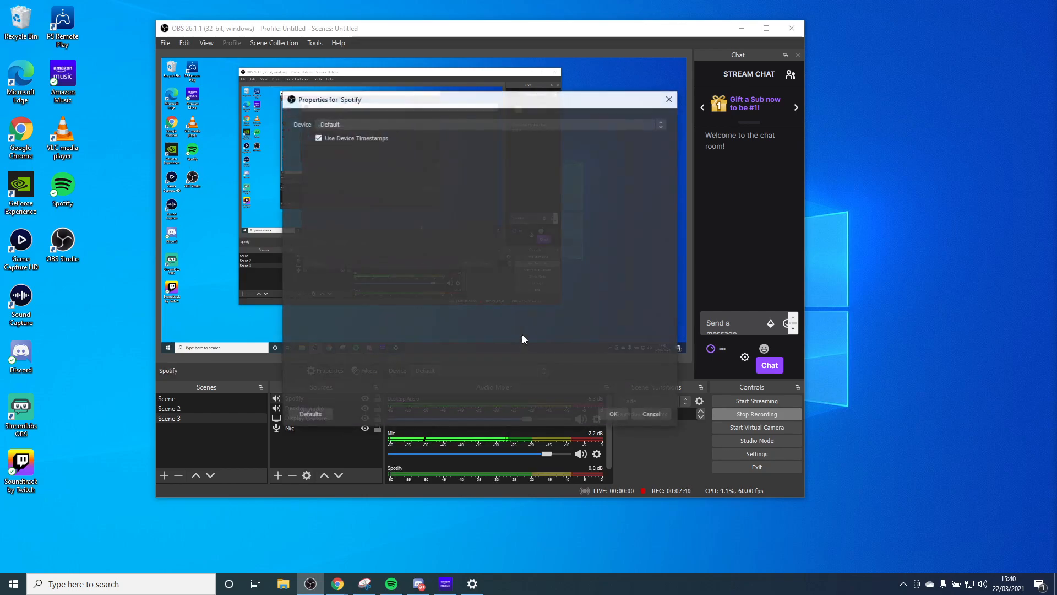
- Set the Spotify source's device to Speakers (VB-Audio Cable A), check it against Spotify's output in Windows Settings, and accept the properties
click(369, 124)
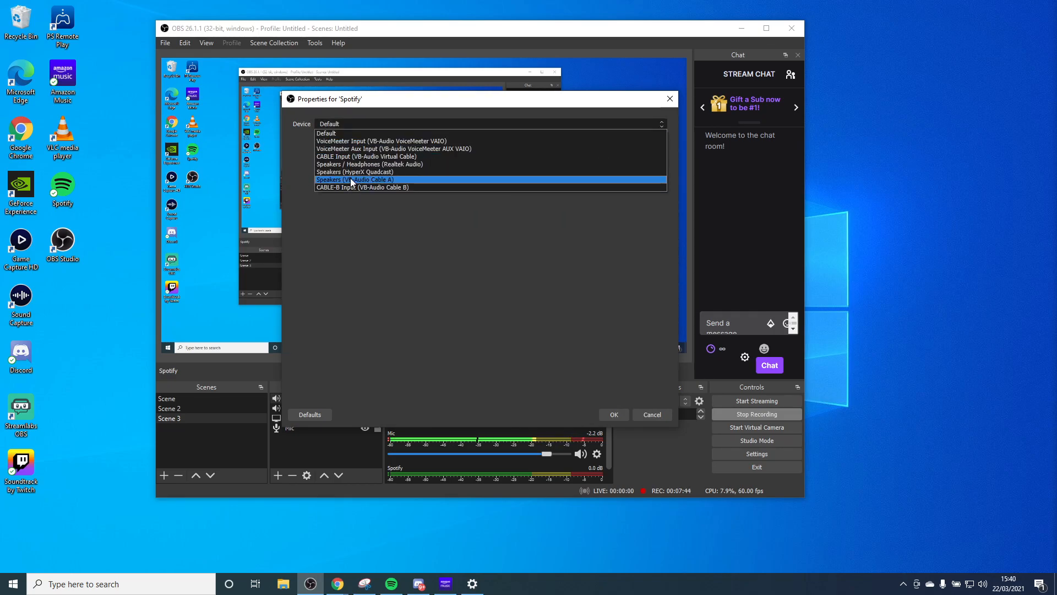
click(346, 181)
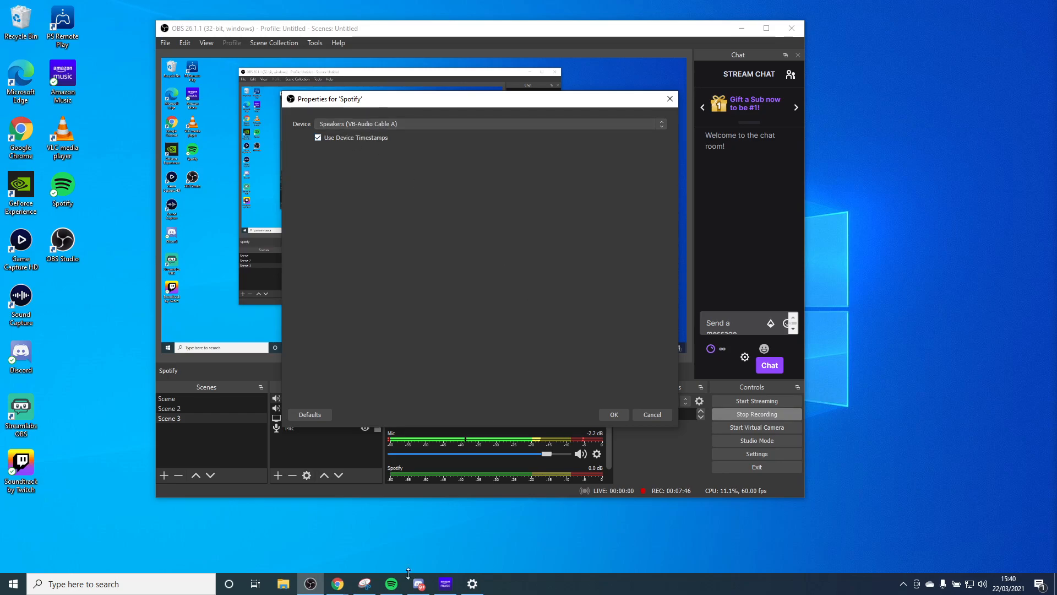
click(472, 583)
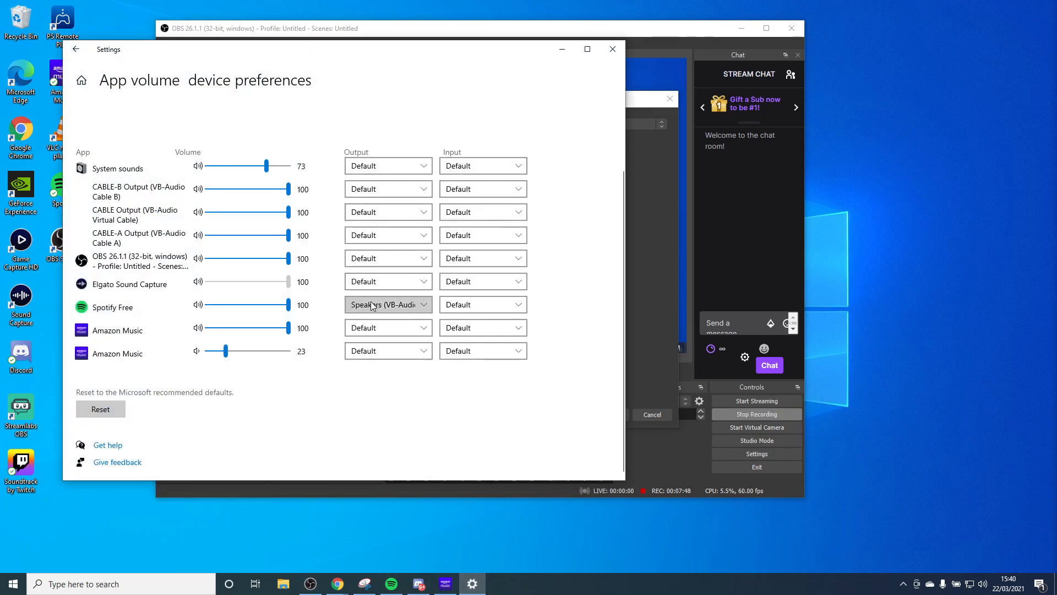
click(406, 309)
click(427, 310)
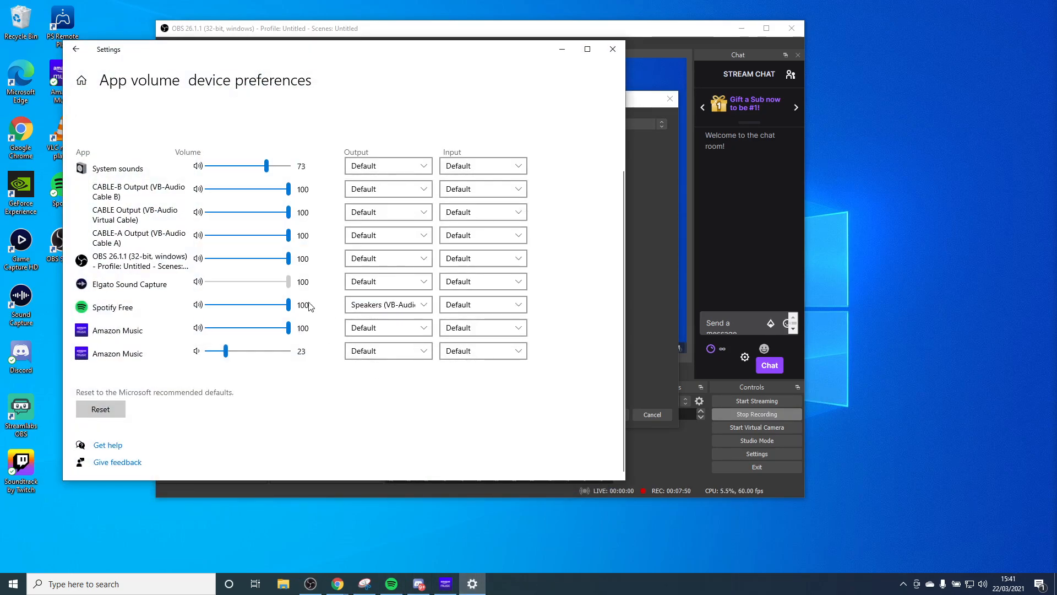
click(687, 167)
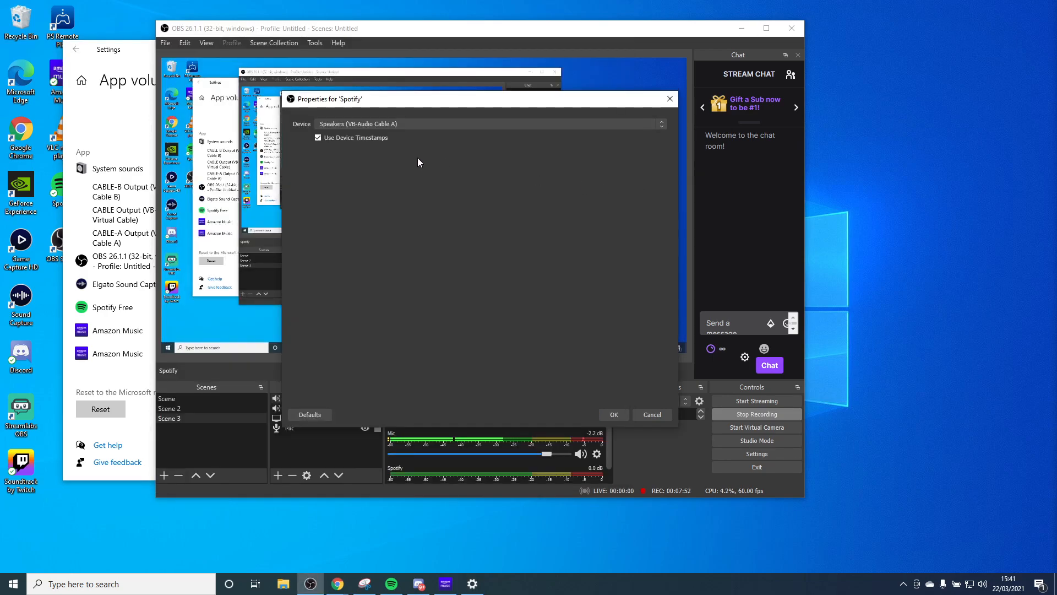
click(617, 413)
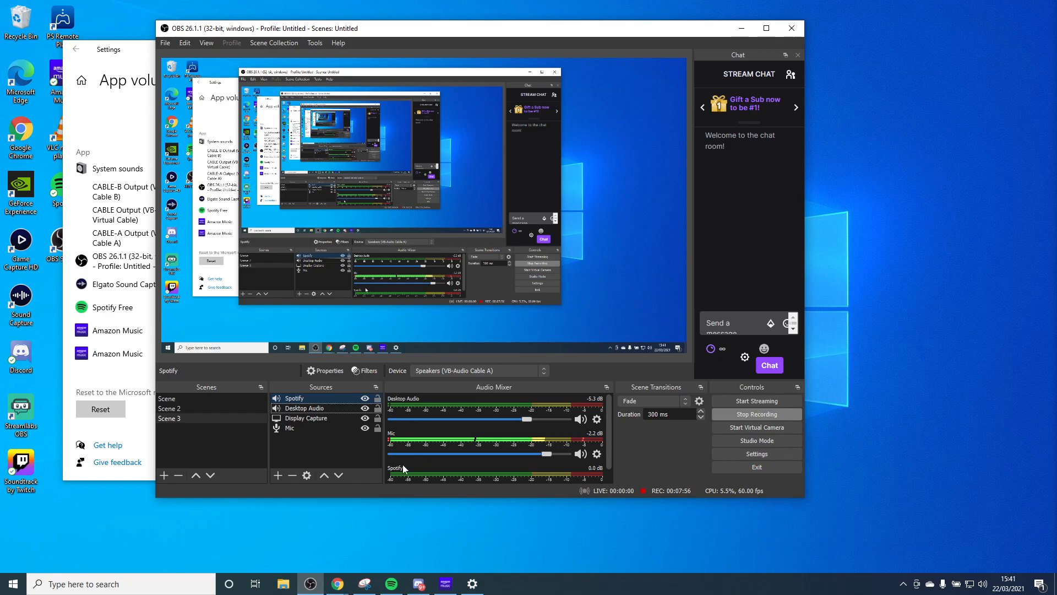
click(131, 376)
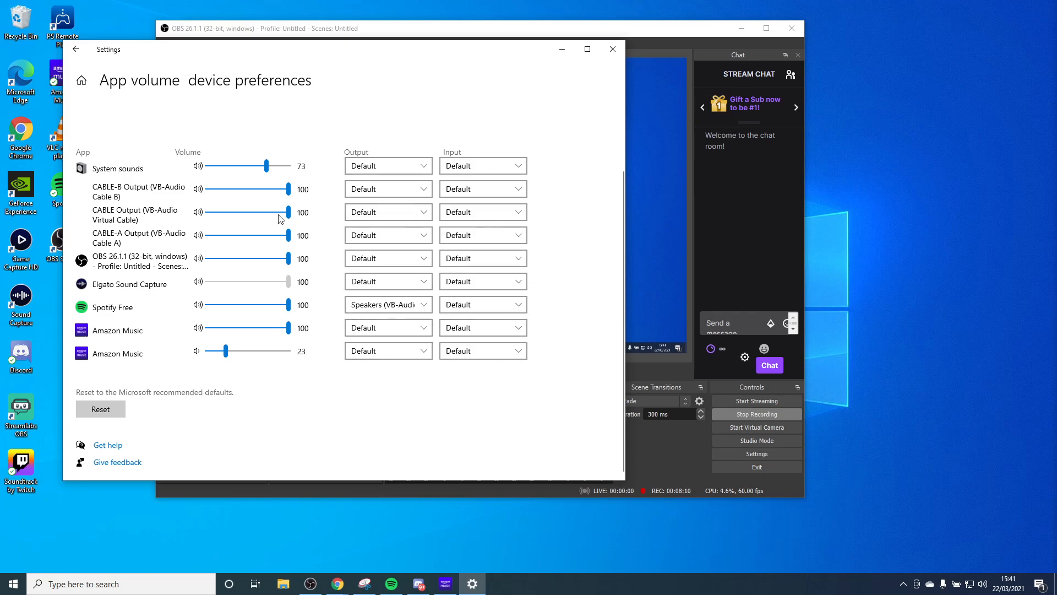
click(654, 464)
scroll(415, 459, down, 1)
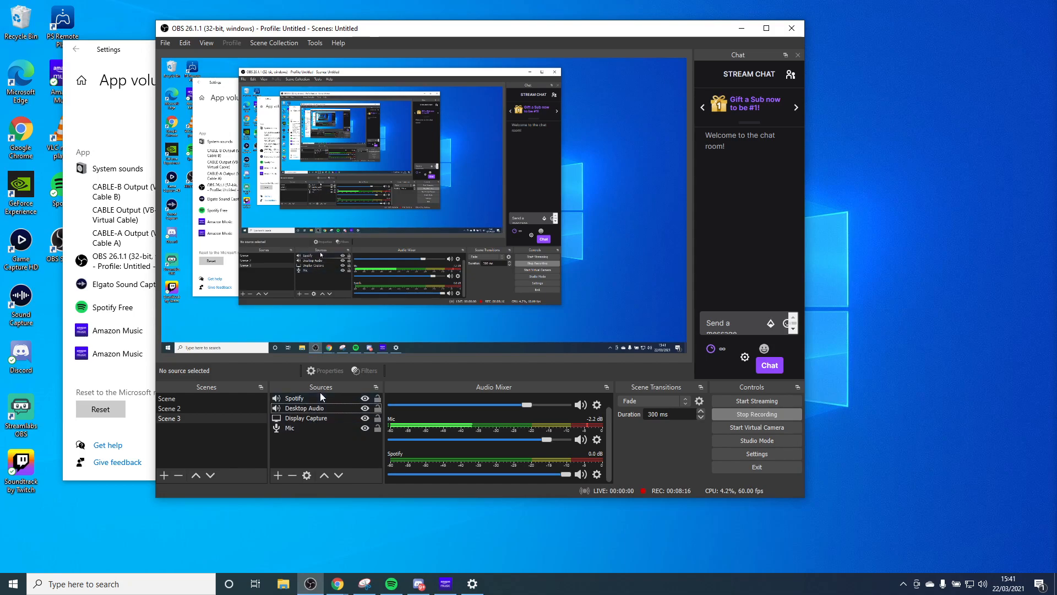
scroll(432, 445, up, 1)
- Add the existing Alerts browser source to Scene 3
right_click(313, 442)
mouse_move(352, 447)
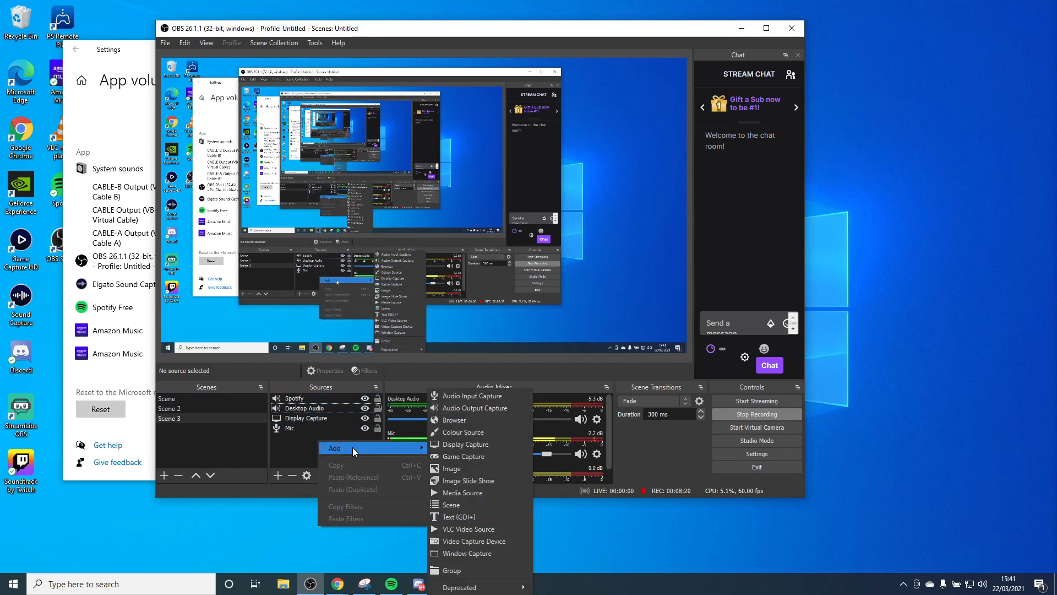
click(468, 422)
click(407, 218)
click(408, 234)
click(509, 341)
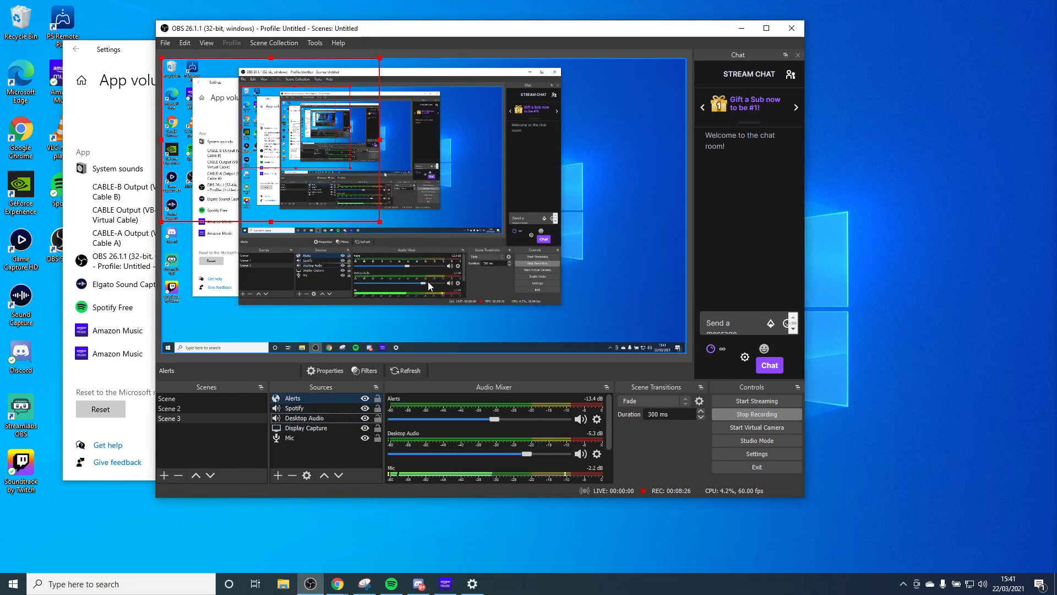
- Check the Control audio via OBS option in the Alerts source's properties and accept them
right_click(305, 398)
click(342, 390)
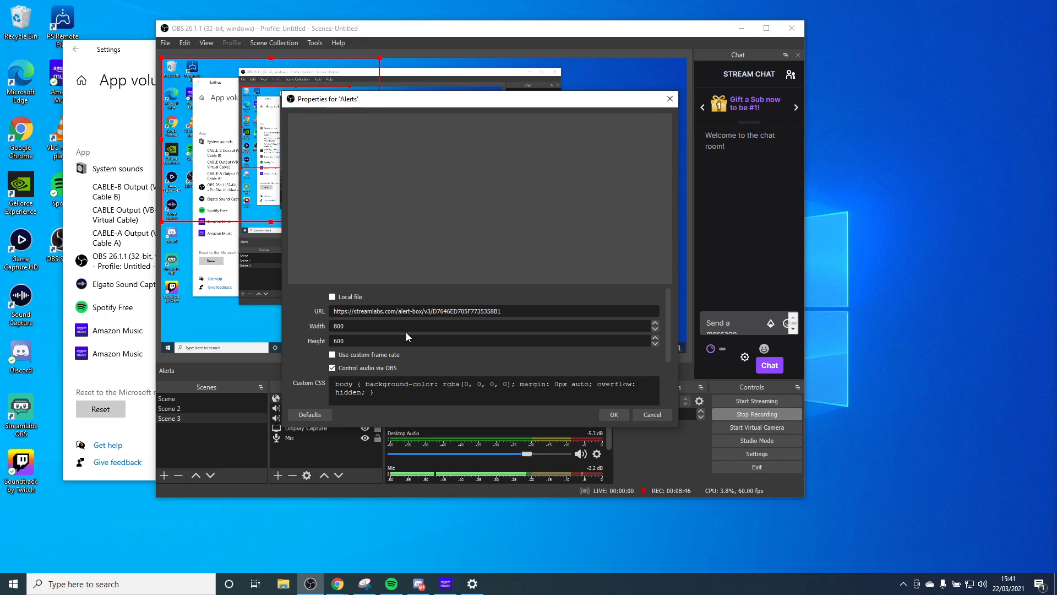
click(612, 416)
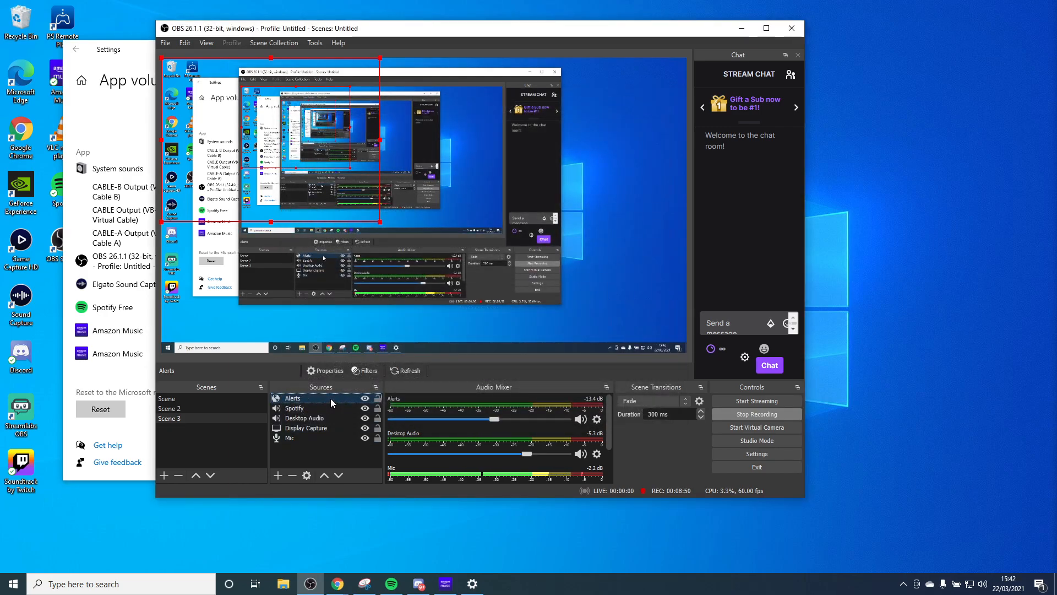
- Open the advanced audio properties and keep Monitor and Output as the audio monitoring mode for Alerts
right_click(418, 469)
click(455, 457)
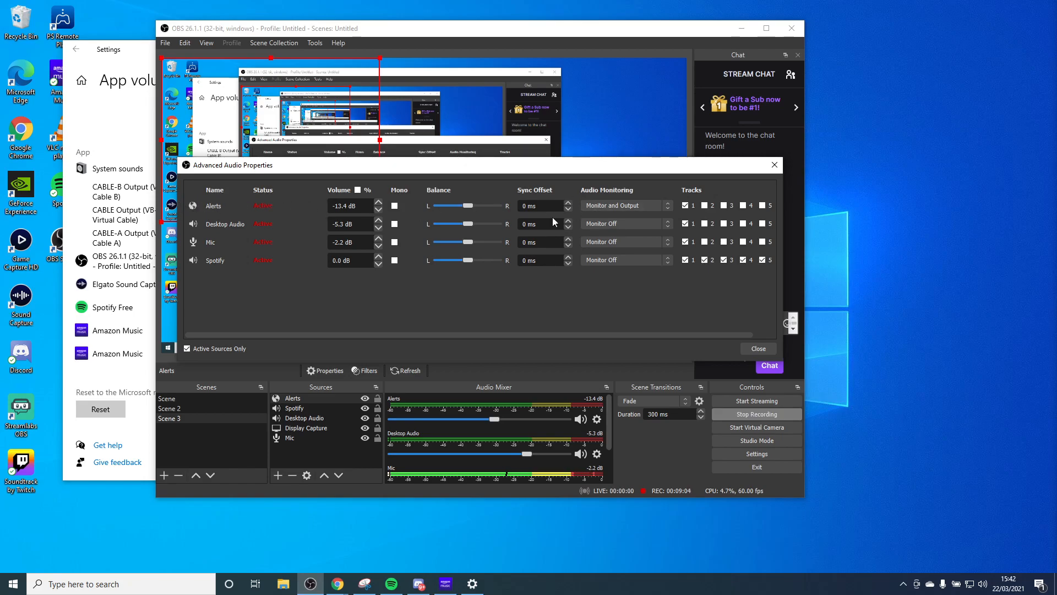
drag(256, 166, 226, 186)
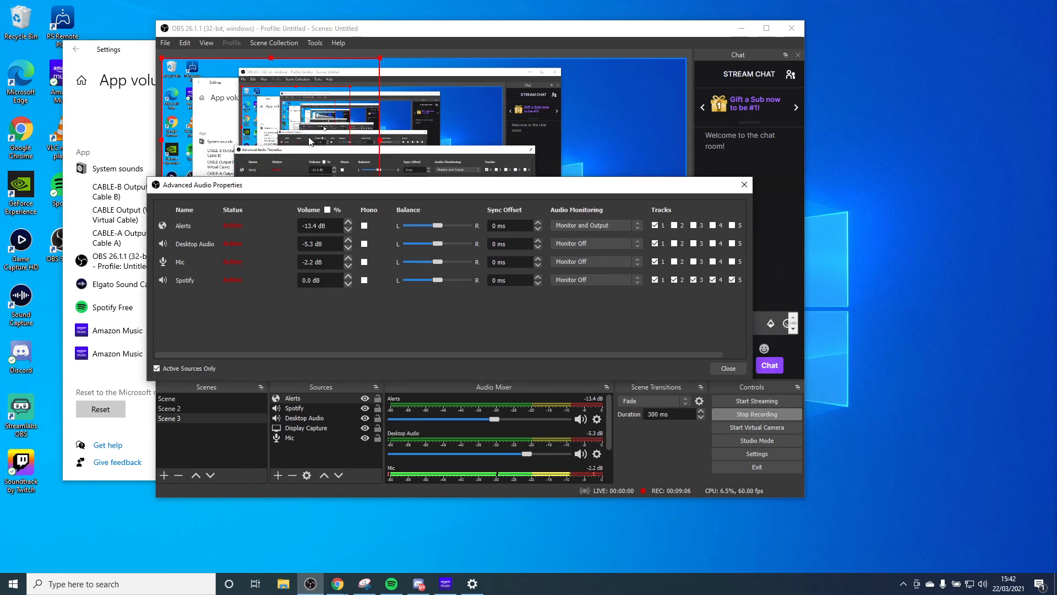
click(557, 225)
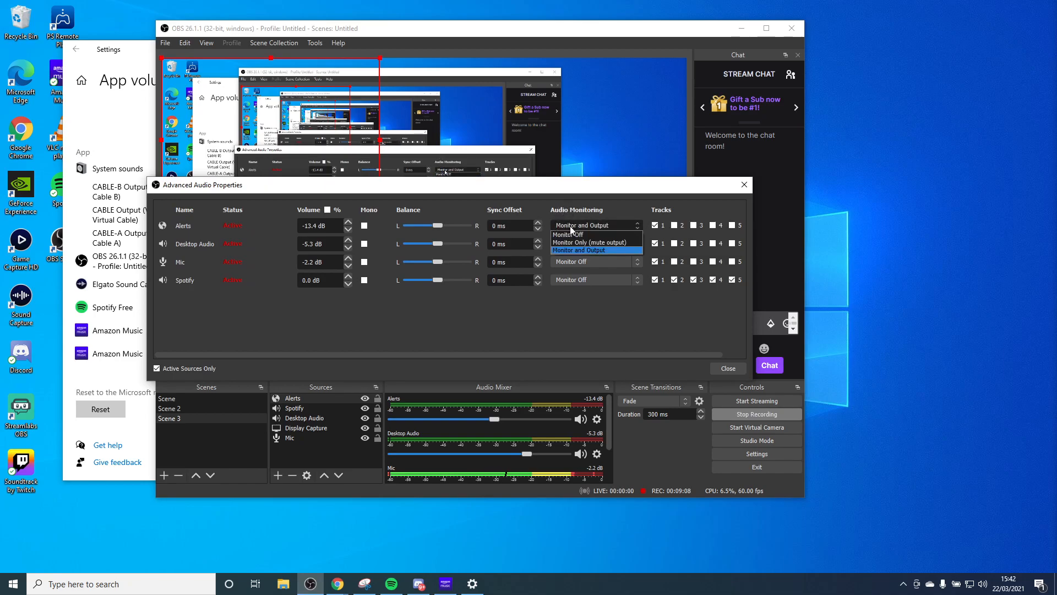
click(563, 250)
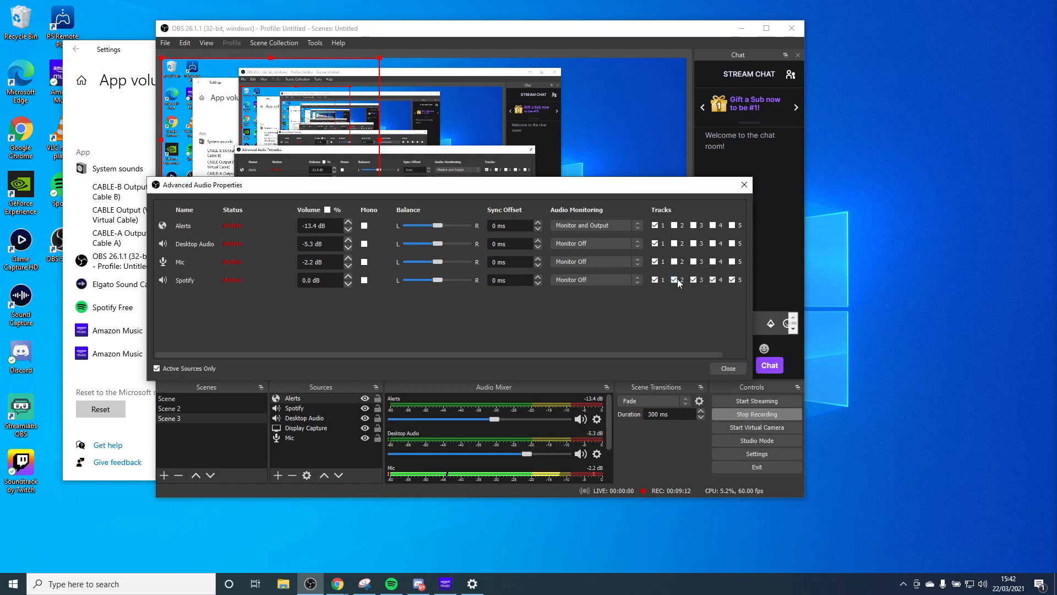
- Leave only track 1 enabled for Spotify in the advanced audio properties
click(733, 280)
scroll(695, 355, right, 1)
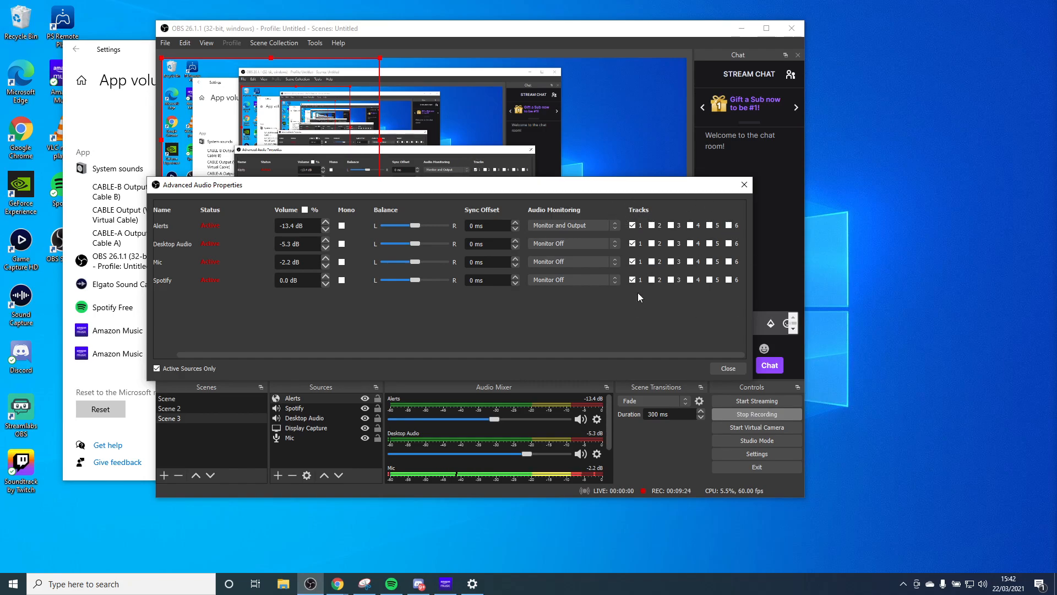
drag(599, 354, 564, 356)
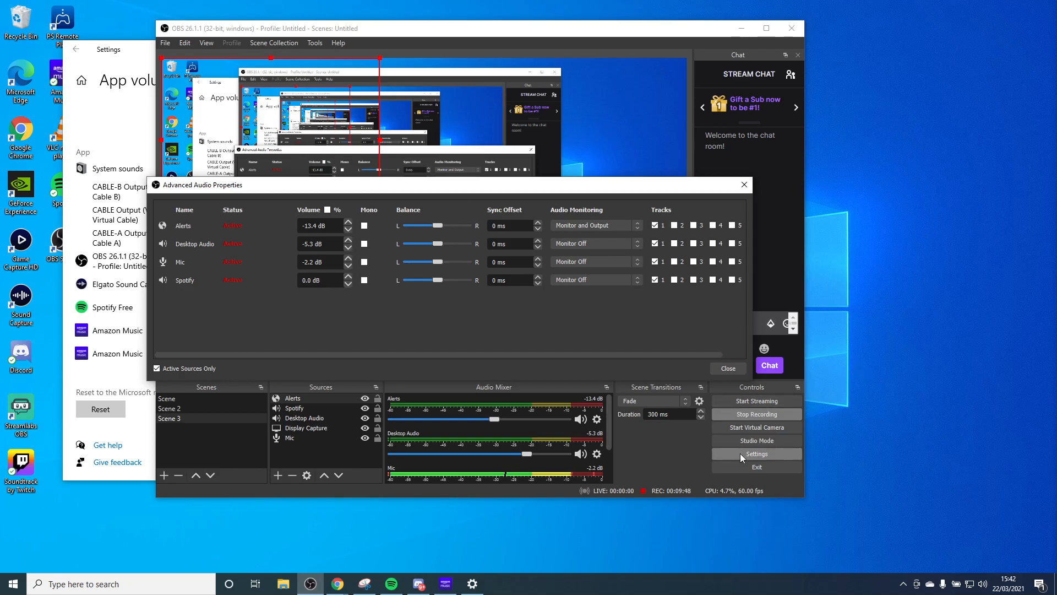
- Enable track 2 for Alerts, Desktop Audio and Mic, leaving Spotify out of that track
click(675, 226)
click(675, 244)
right_click(324, 265)
click(668, 291)
- Enable track 3 for Desktop Audio and close the advanced audio properties
drag(455, 355, 477, 357)
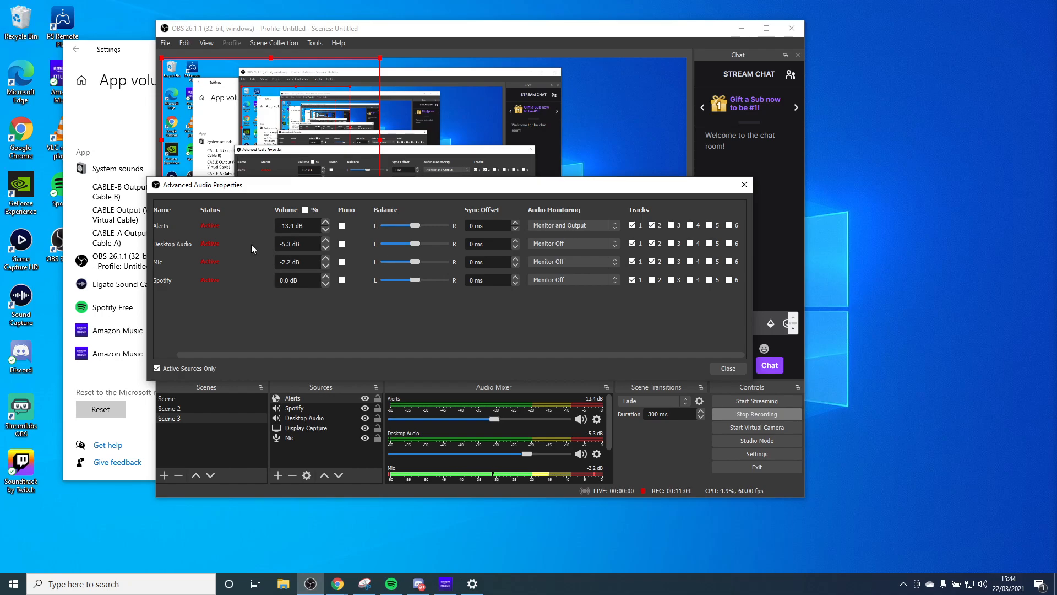
click(670, 243)
click(672, 243)
drag(409, 354, 244, 357)
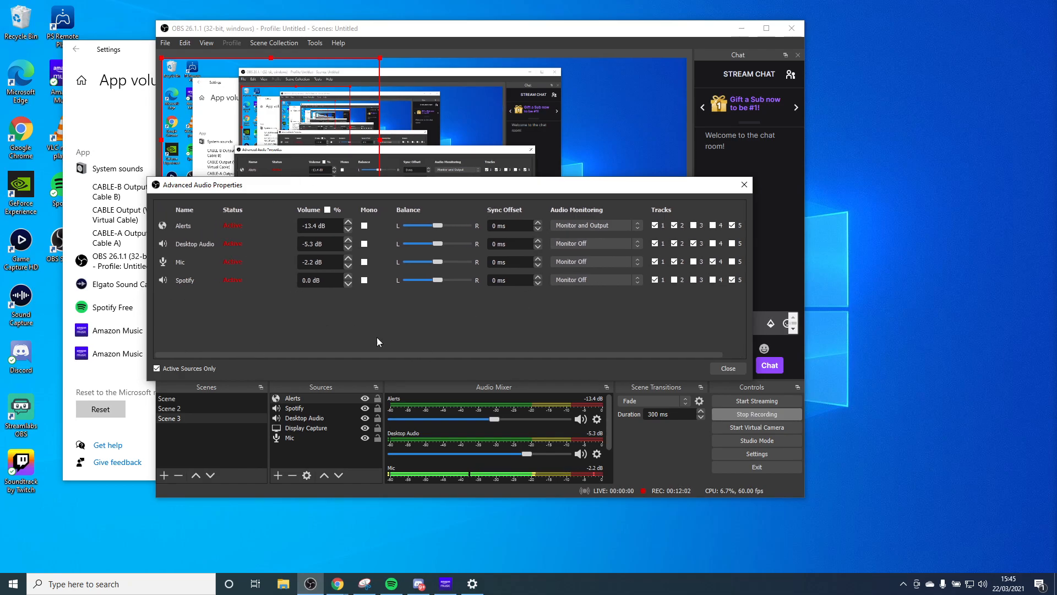
drag(345, 355, 273, 352)
right_click(474, 356)
click(471, 342)
click(728, 368)
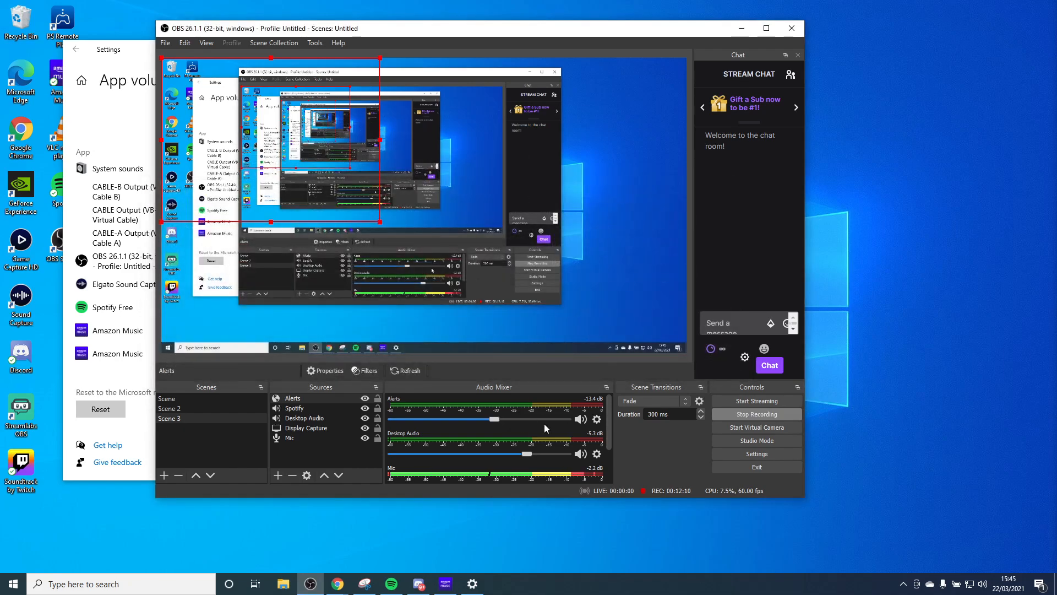
- Review the mixer channels and the per-app output devices in Windows Settings, and minimise the Settings window
scroll(543, 424, down, 2)
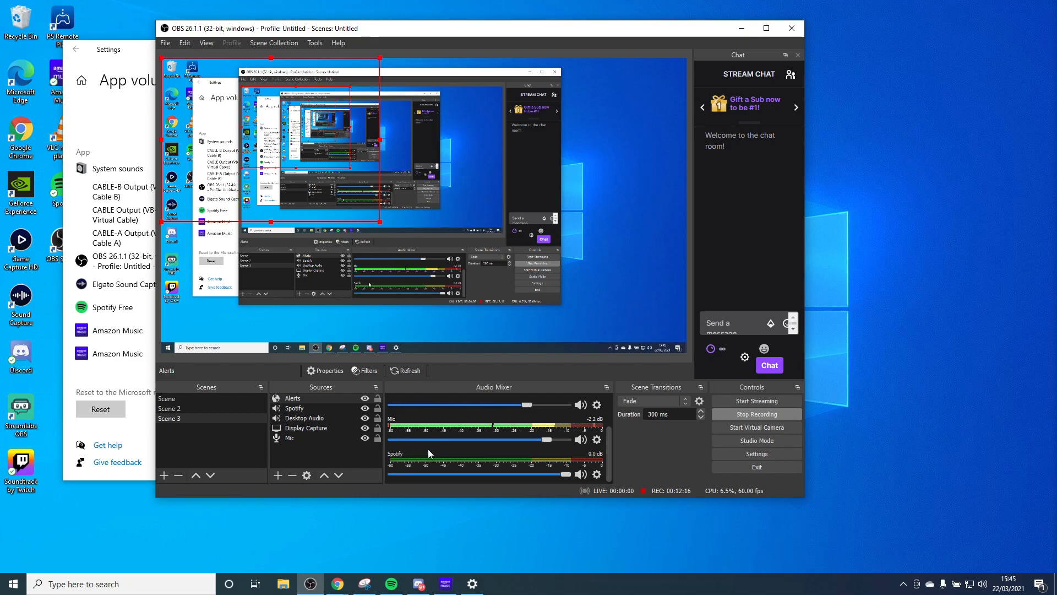
click(449, 588)
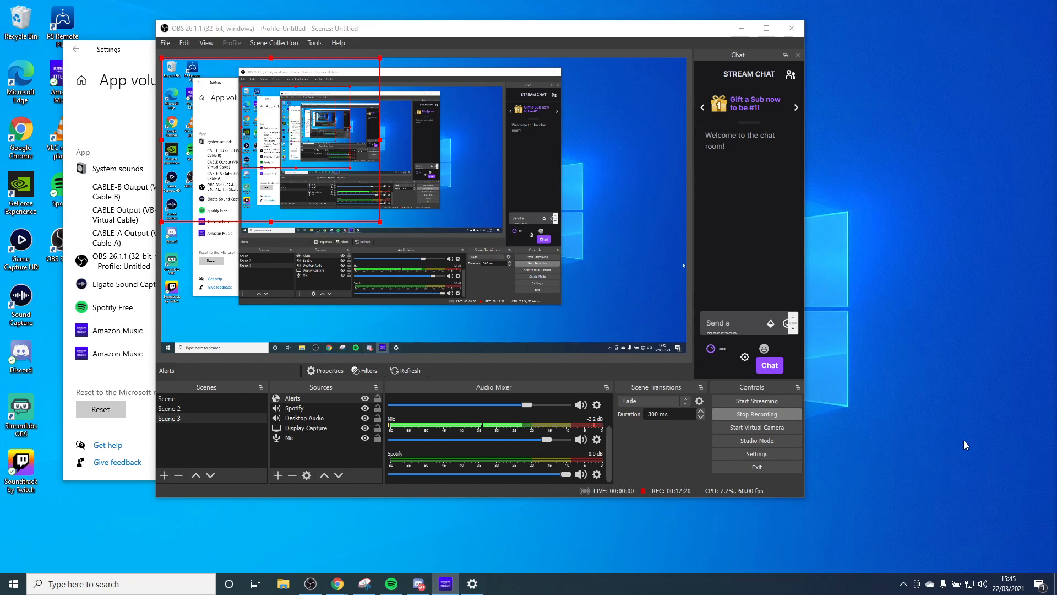
click(472, 584)
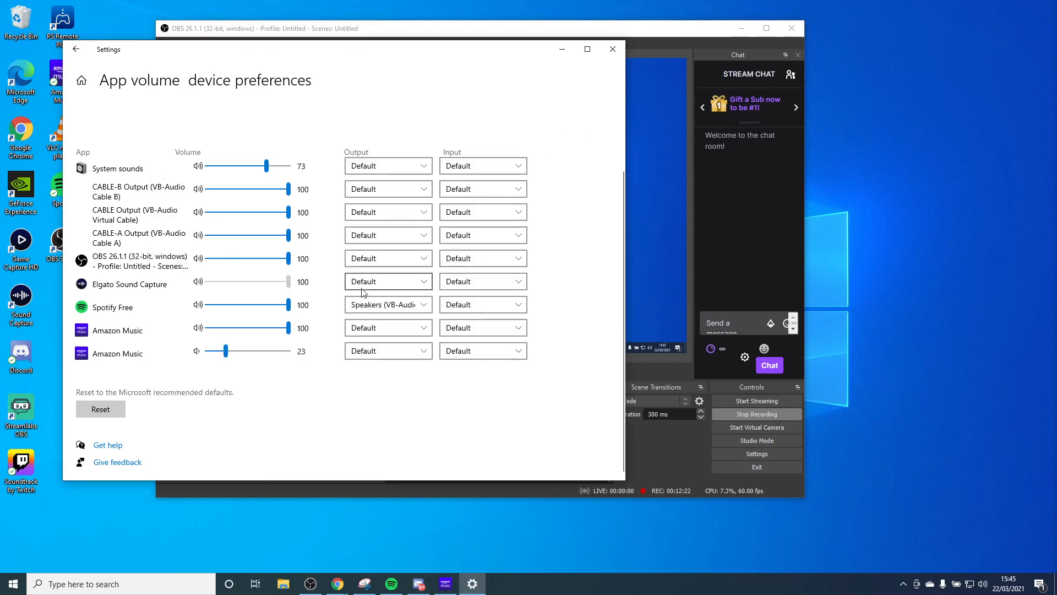
click(637, 456)
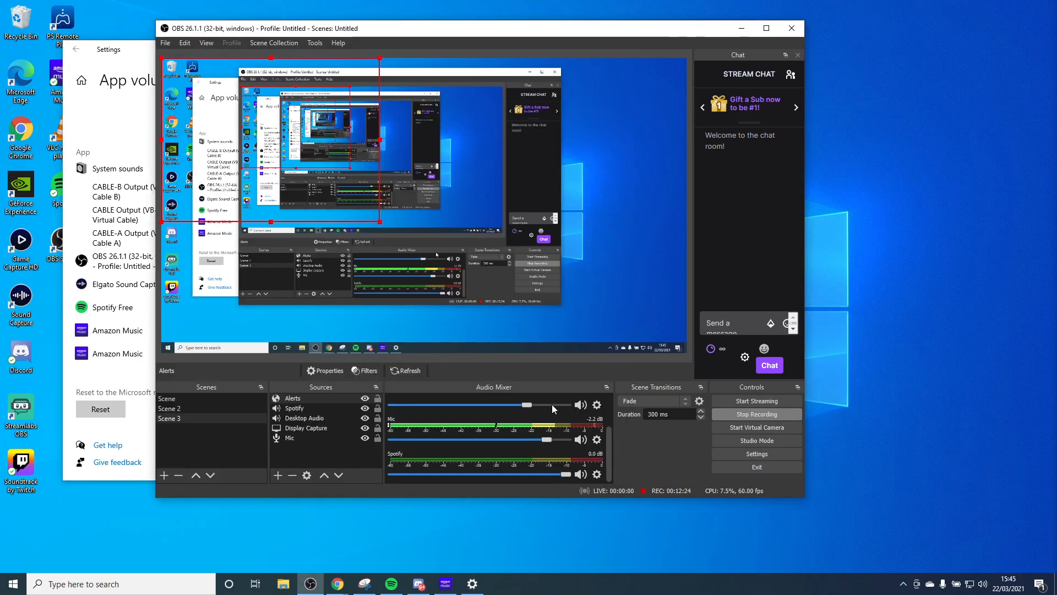
click(138, 70)
click(564, 47)
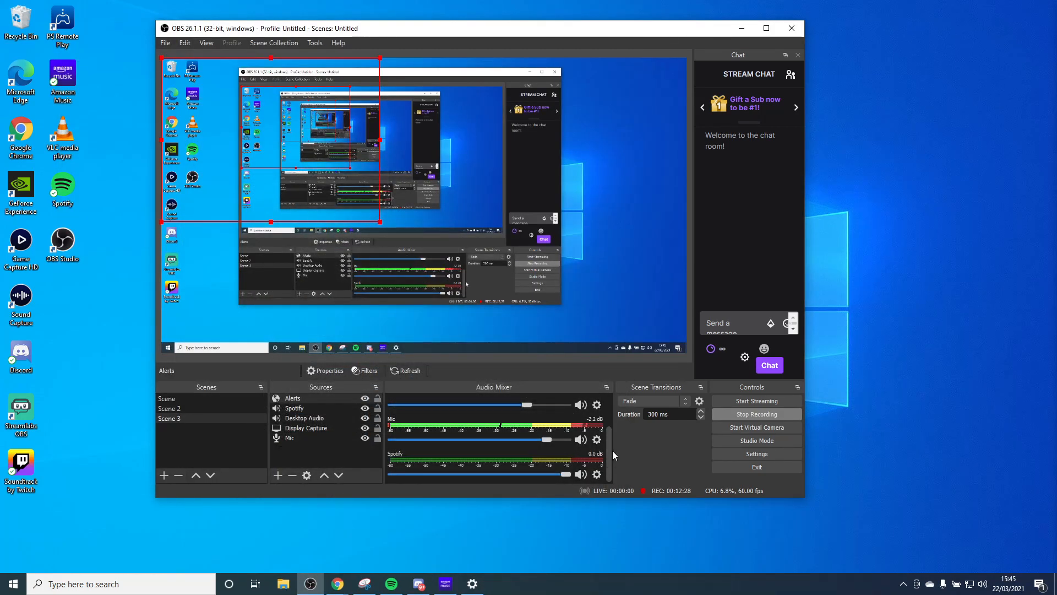
- Review the audio mixer's source levels and raise the Mic volume to -0.7 dB
scroll(614, 456, up, 3)
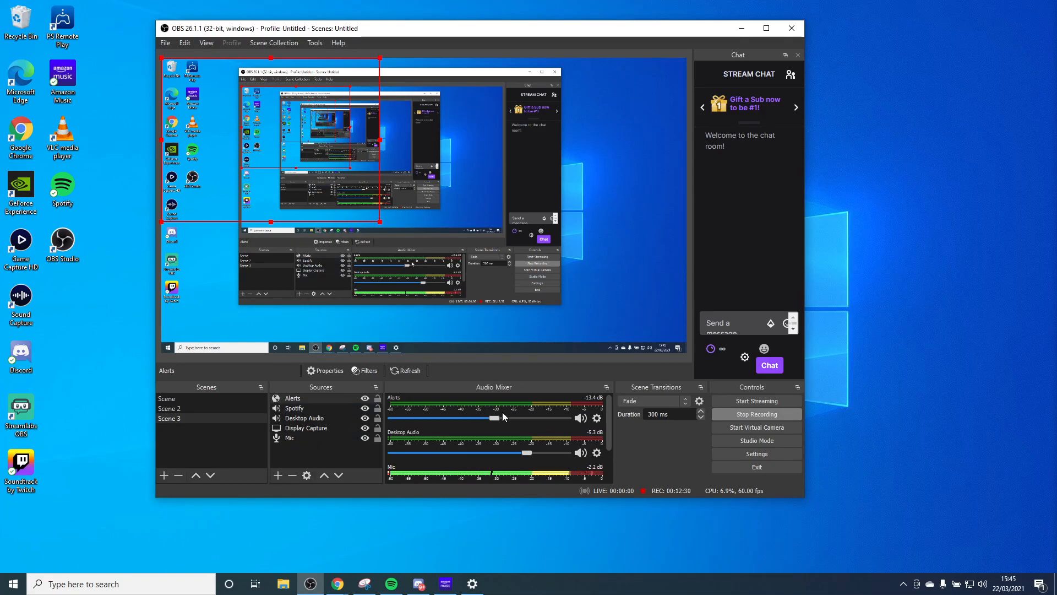
scroll(503, 416, down, 2)
scroll(561, 425, up, 2)
scroll(561, 425, down, 2)
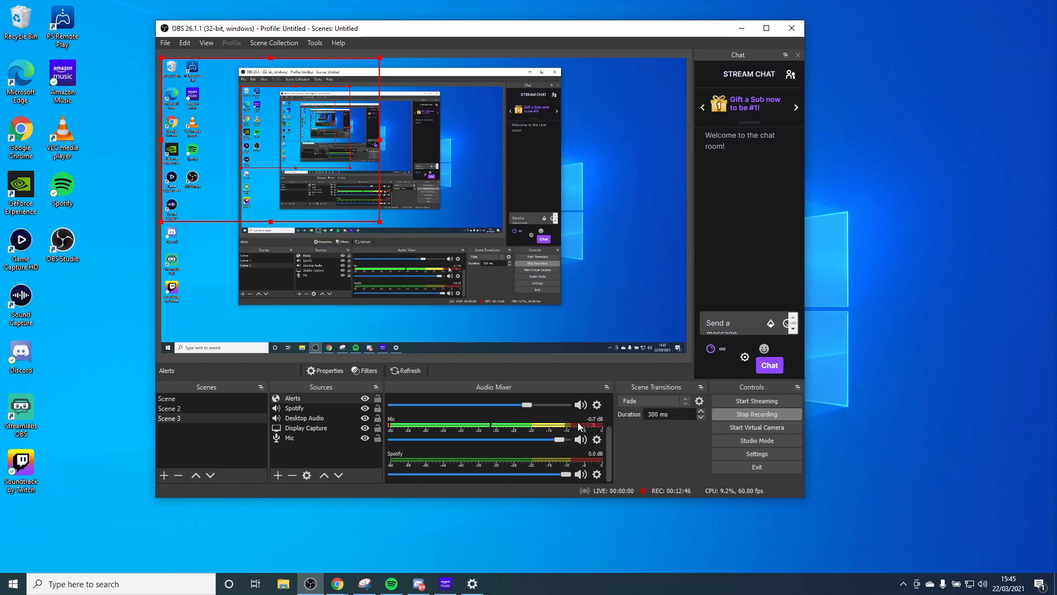
scroll(608, 445, up, 1)
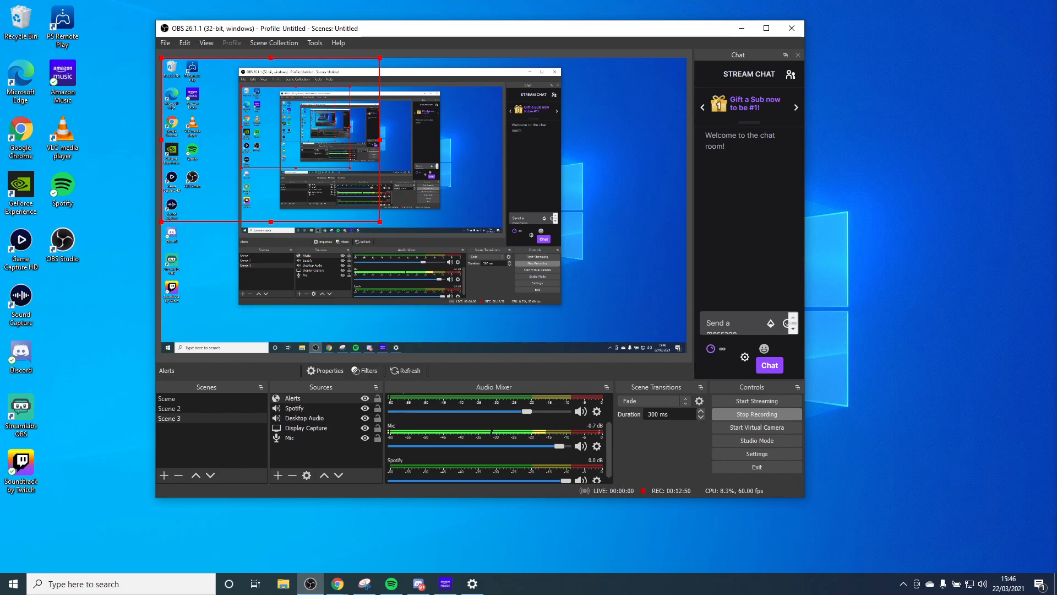
- Check the mixer channels with Spotify music playing and lower the Spotify volume to -1.5 dB
key(alt+Tab)
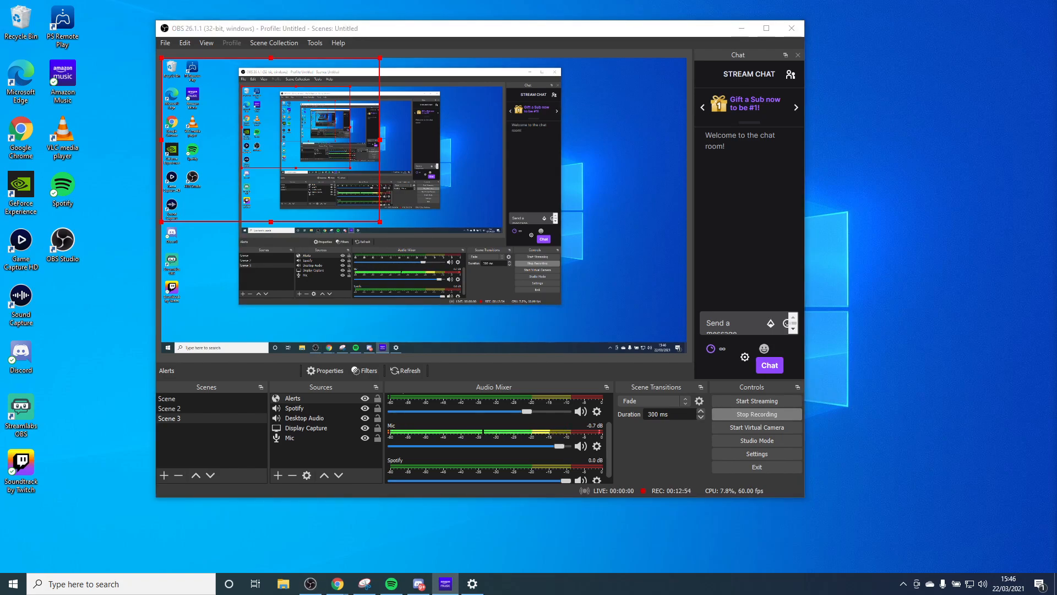
key(alt+Tab)
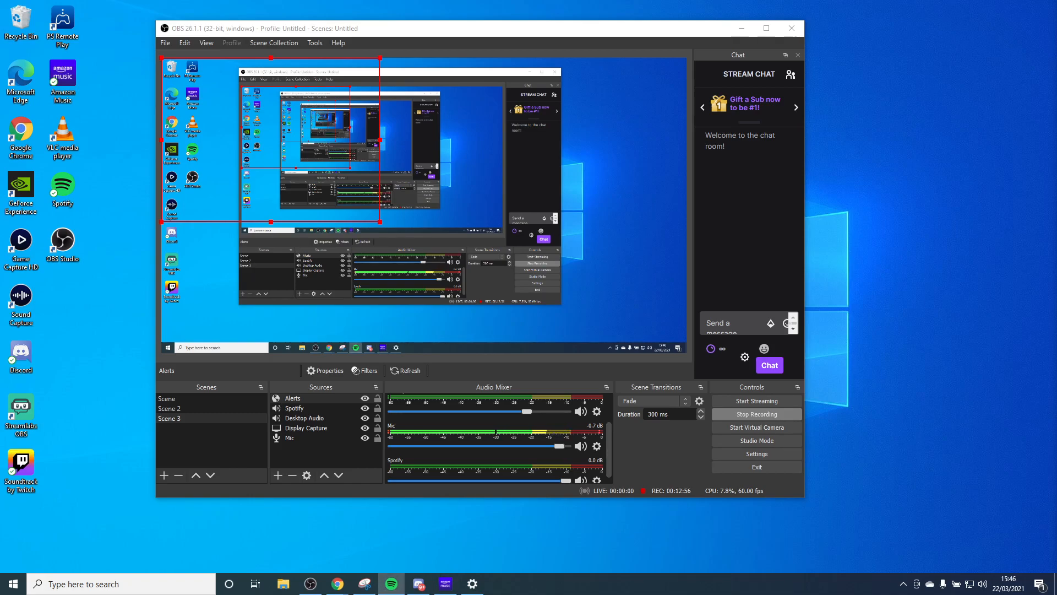
scroll(441, 461, down, 1)
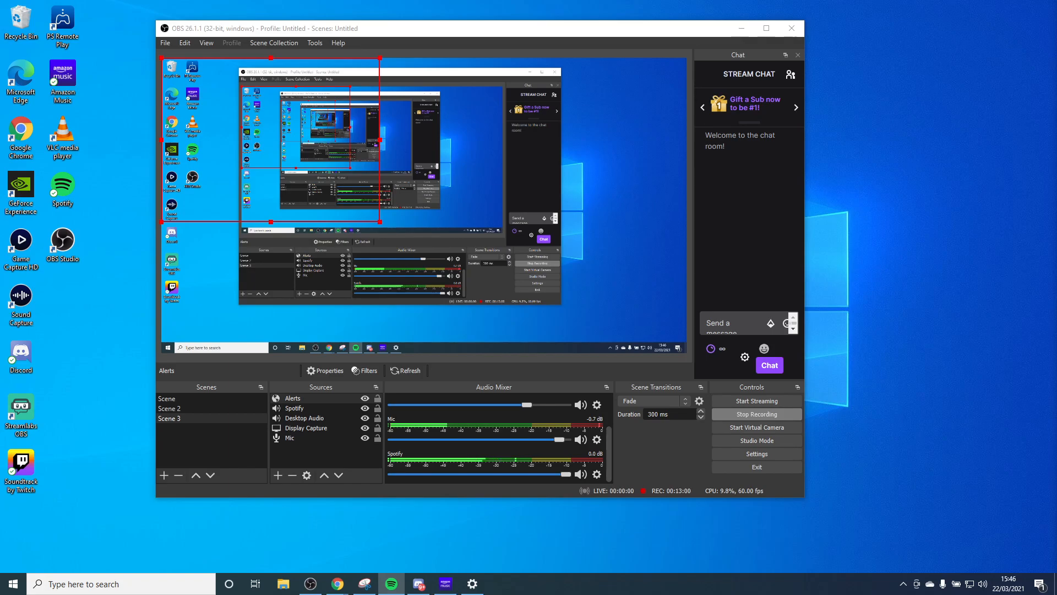
scroll(474, 444, up, 2)
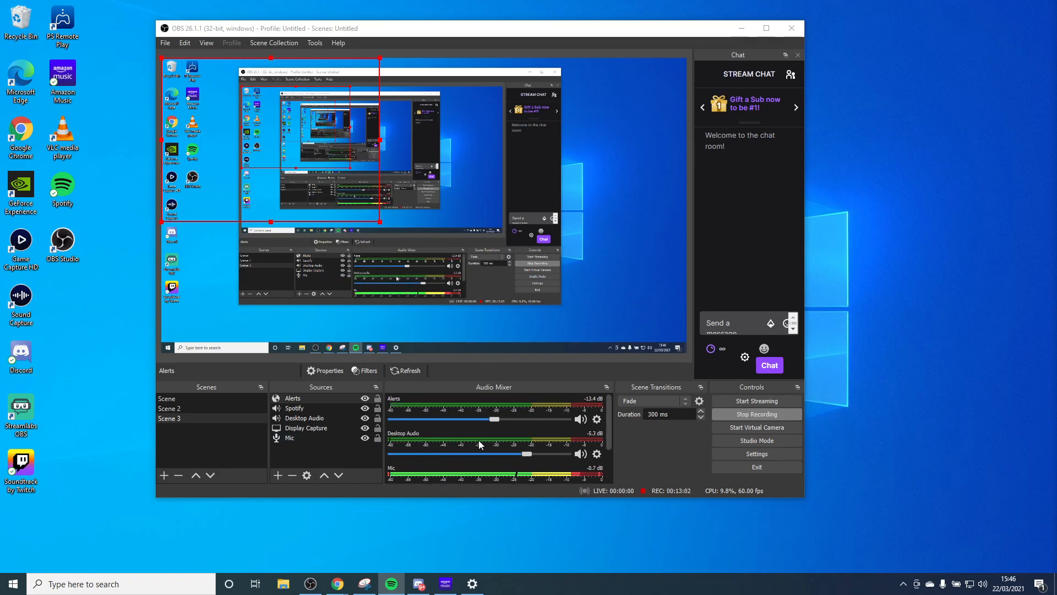
scroll(474, 443, down, 3)
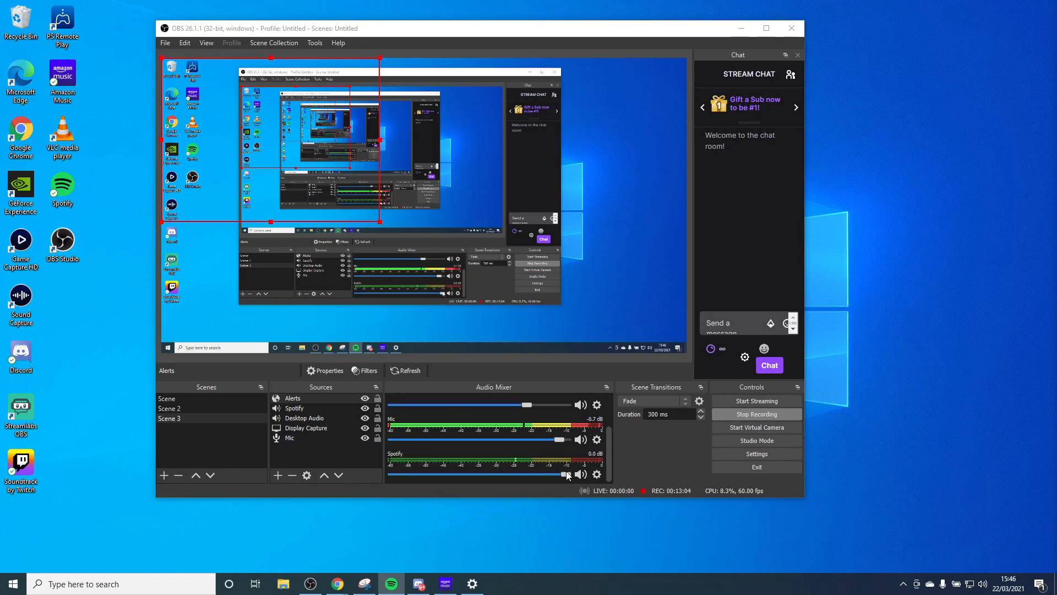
scroll(447, 435, up, 2)
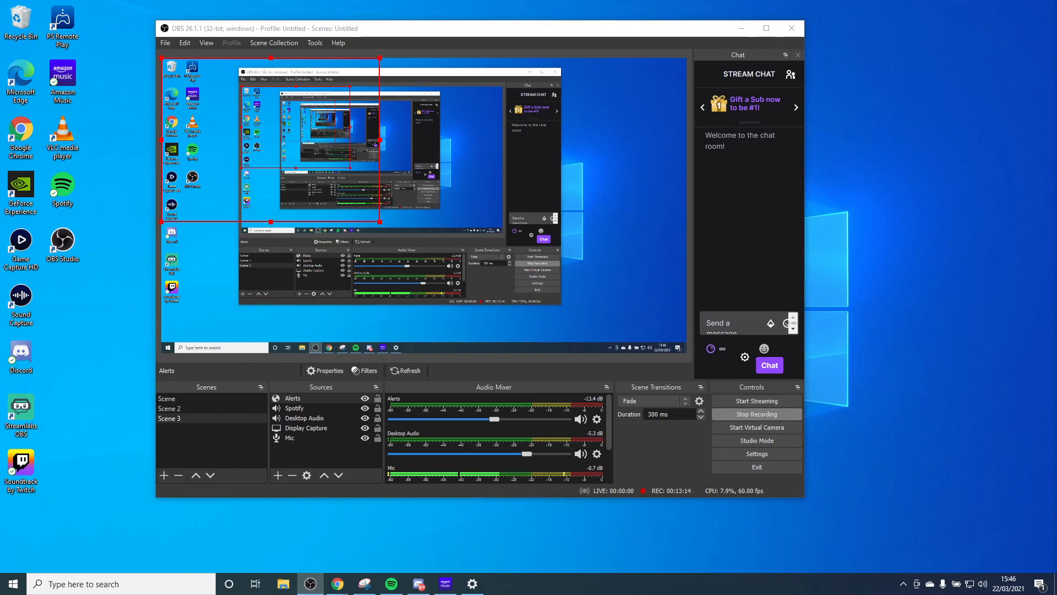
- Review the levels of the Alerts, Desktop Audio, Mic and Spotify channels in the audio mixer
key(alt+Tab)
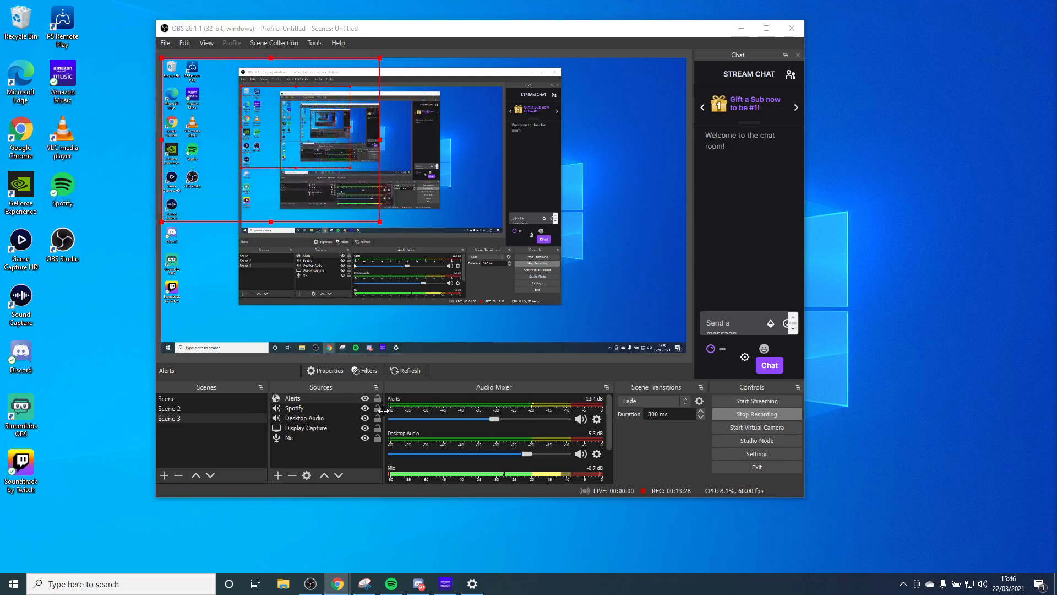
scroll(468, 422, down, 2)
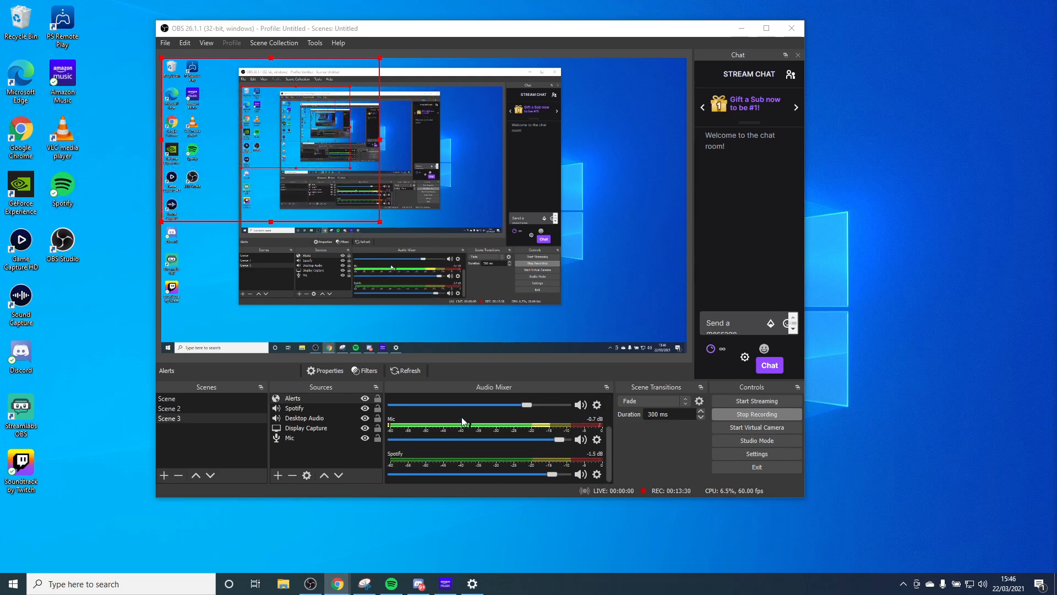
scroll(432, 421, down, 1)
scroll(490, 418, up, 1)
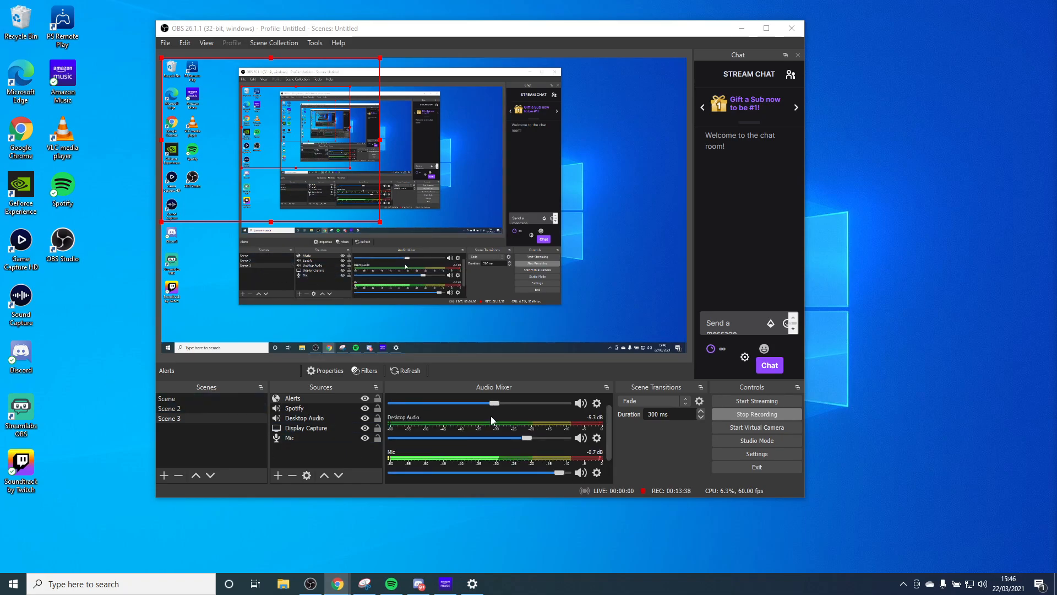
scroll(491, 415, up, 1)
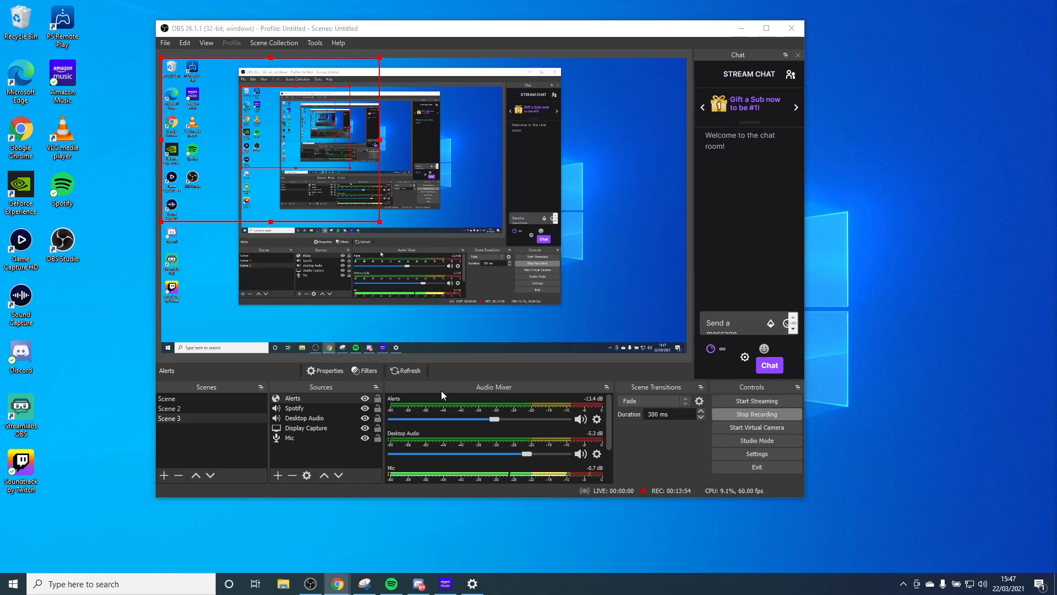
scroll(487, 430, down, 2)
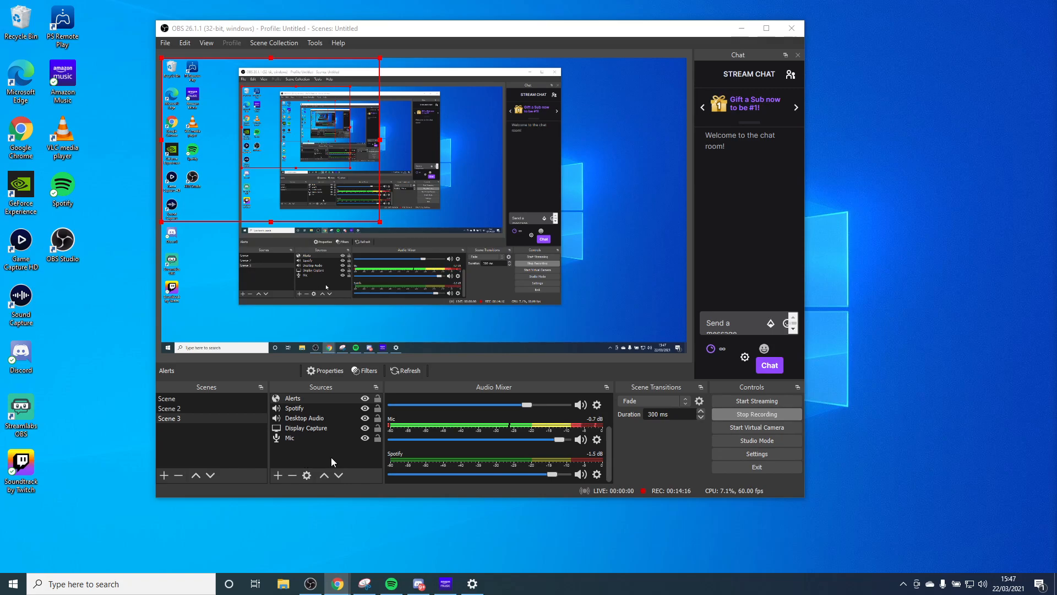
- Bring up the Amazon Music window and place it on the main screen over OBS
click(449, 581)
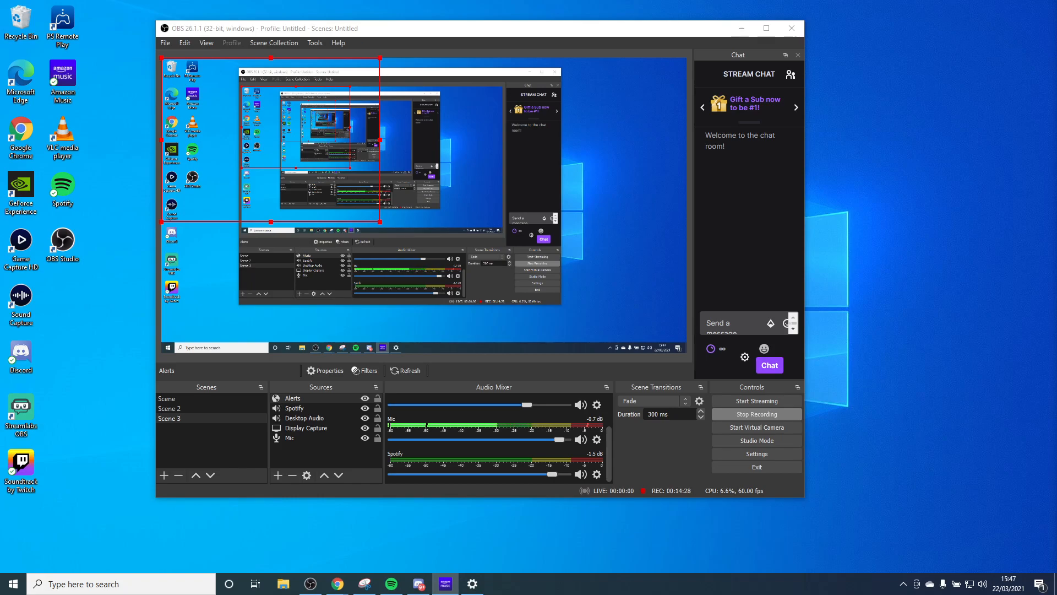
drag(1056, 99, 550, 66)
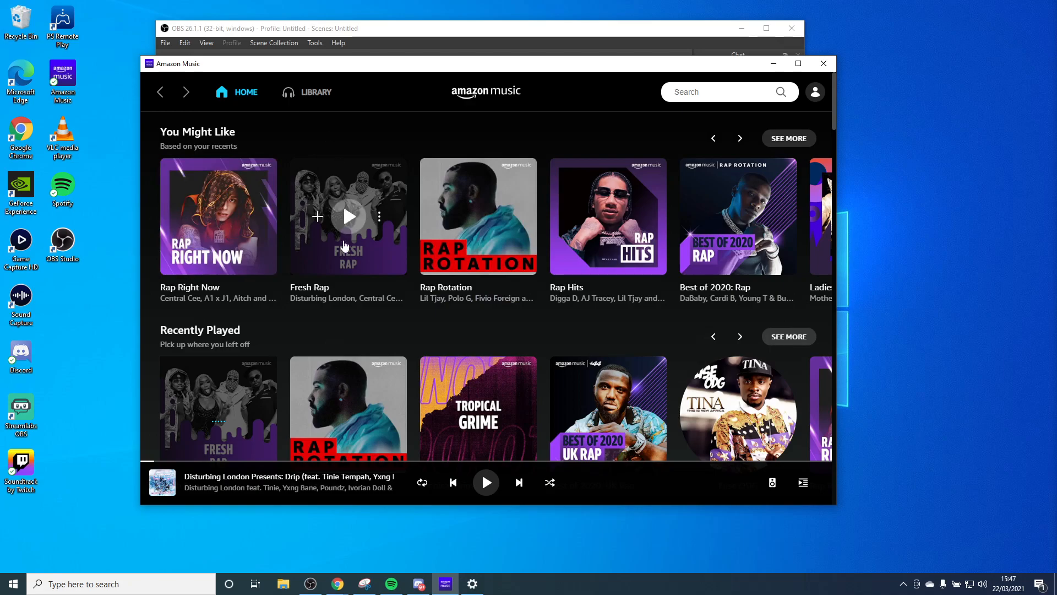
drag(389, 67, 426, 107)
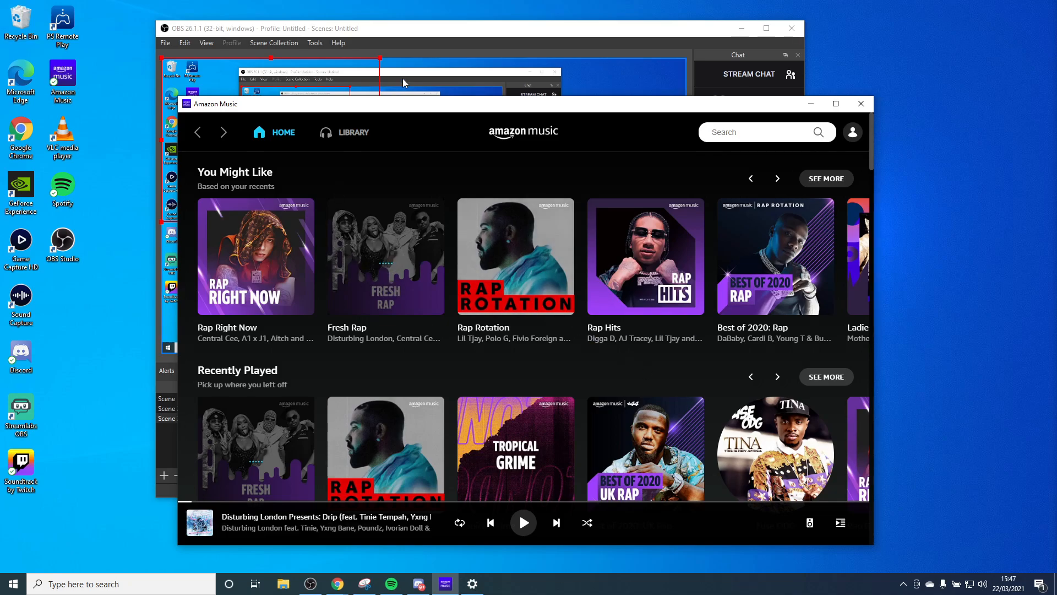
- In the Windows app volume preferences, set one Amazon Music entry's volume to 70 and the other's output to CABLE-B Input (VB-Audio Cable B)
click(473, 584)
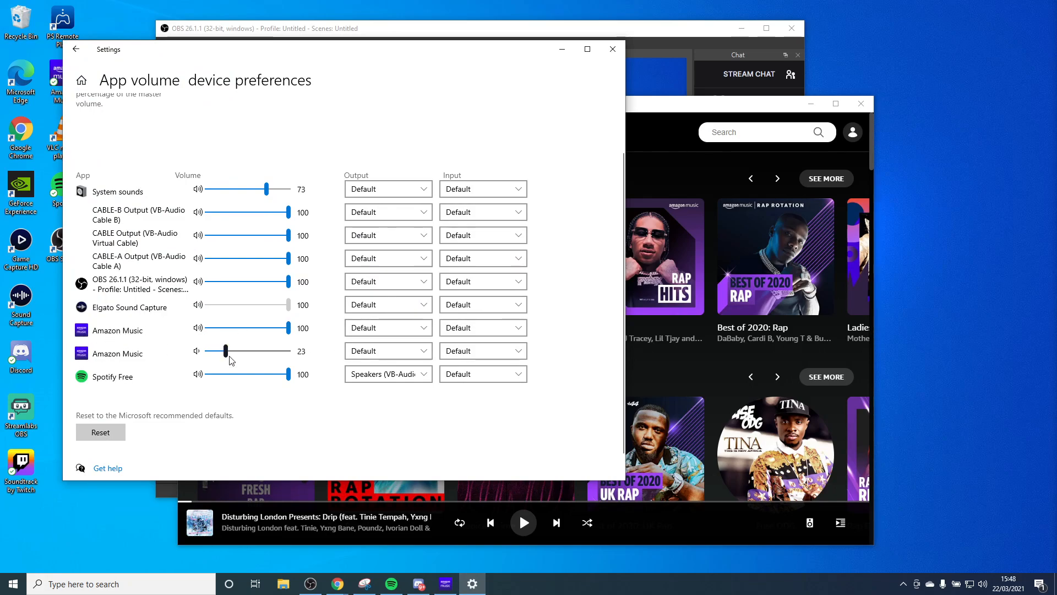
drag(226, 351, 265, 351)
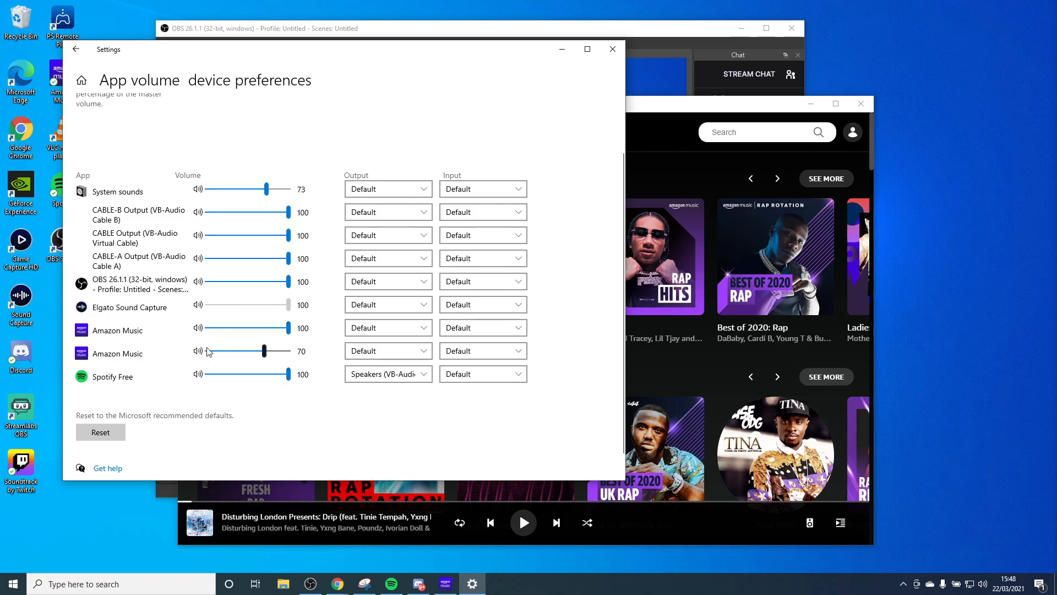
click(367, 328)
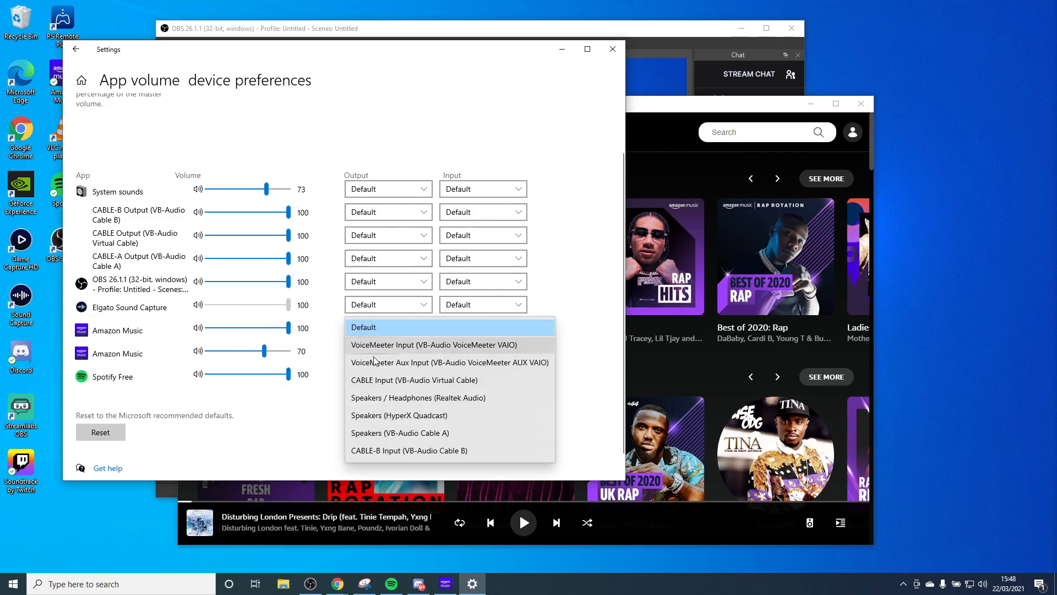
click(318, 323)
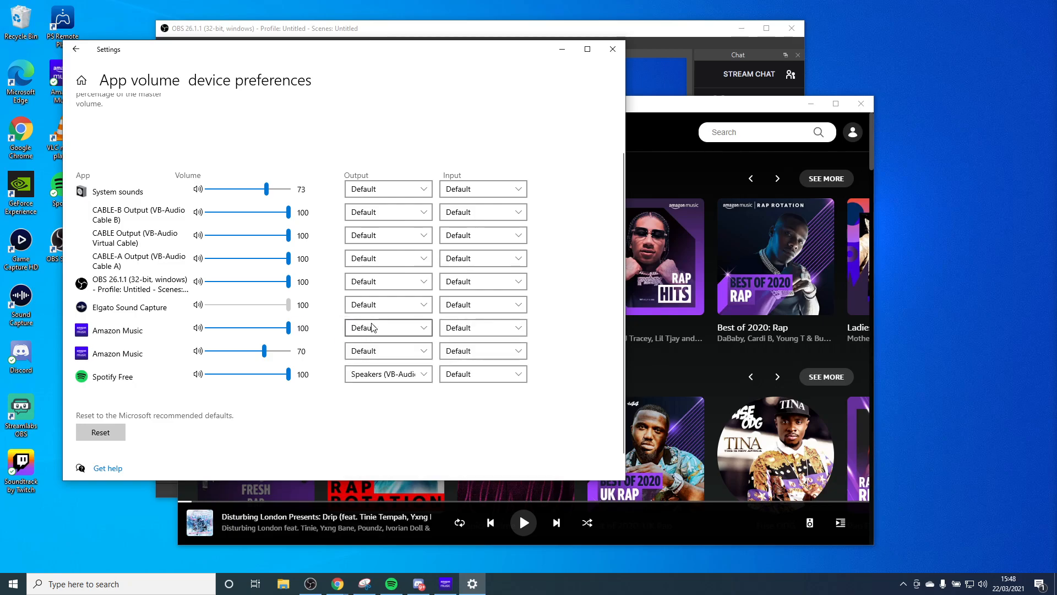
click(379, 328)
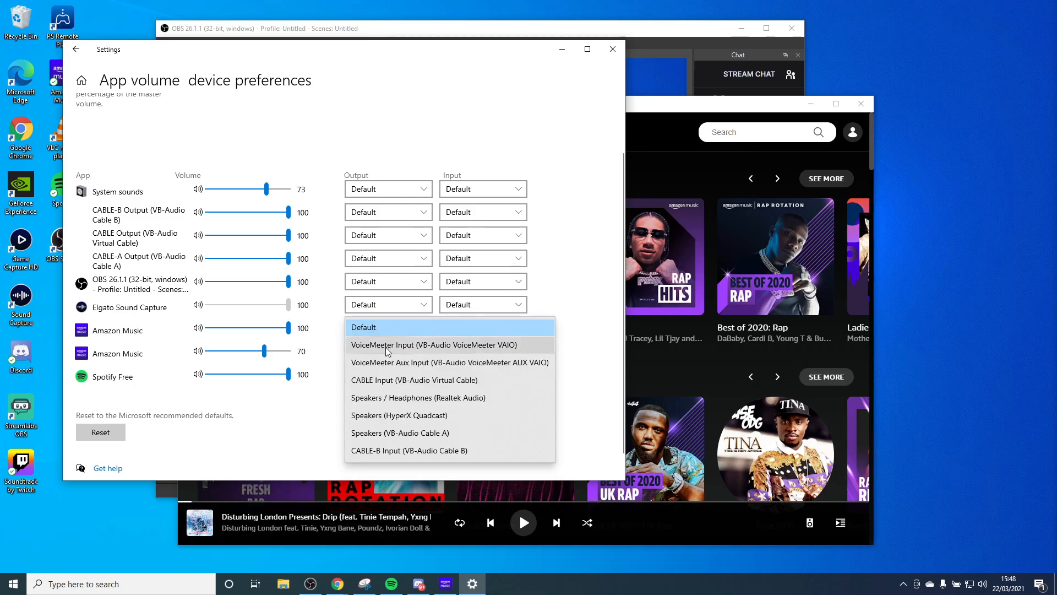
click(398, 450)
- Return Spotify Free's output to Speakers (VB-Audio Cable A) and set the remaining Amazon Music entry's output to CABLE-B Input (VB-Audio Cable B)
click(379, 353)
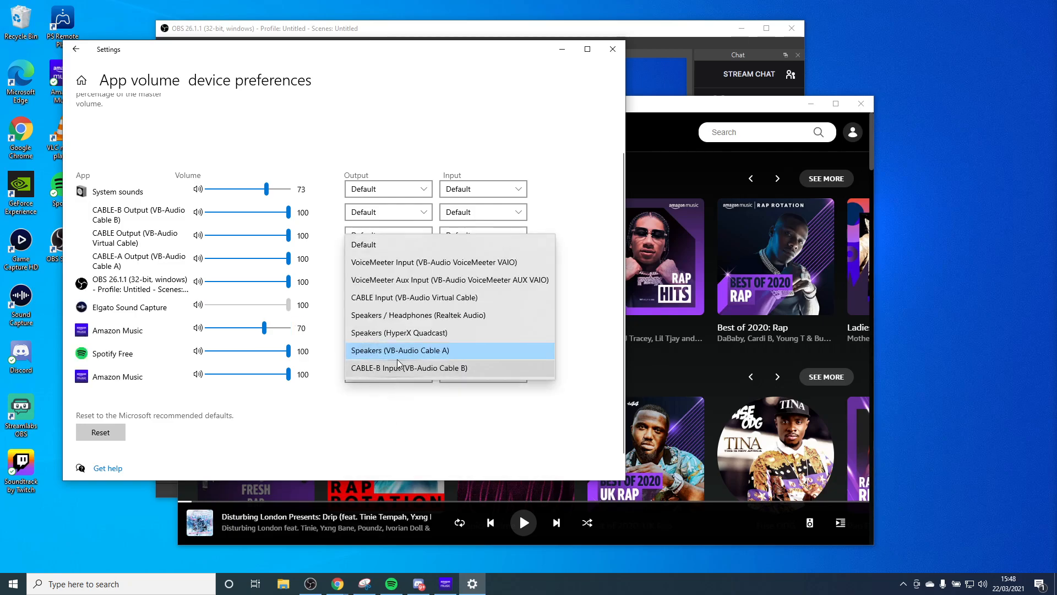
click(386, 366)
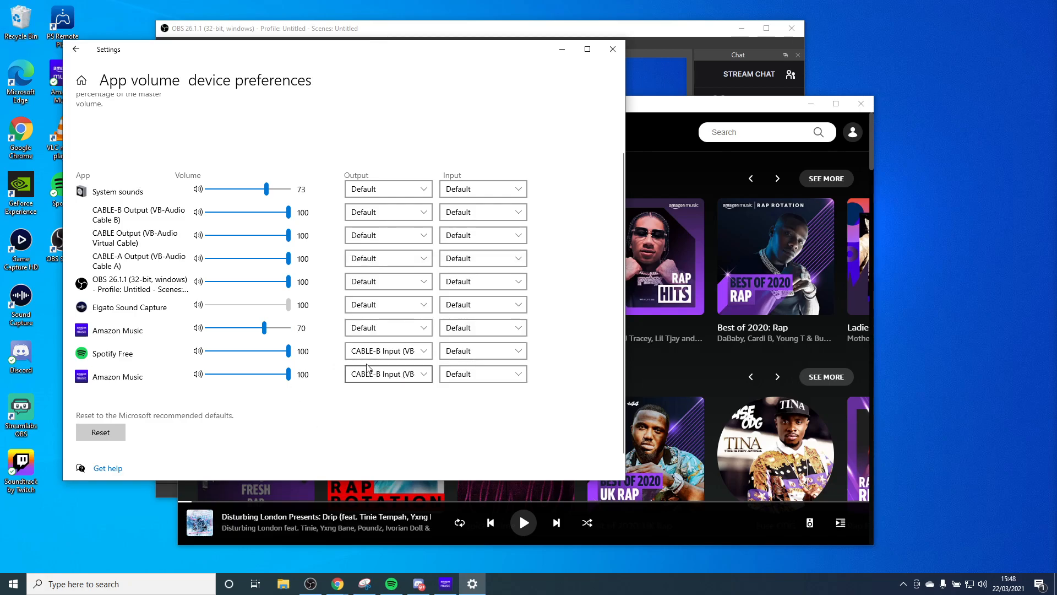
click(381, 351)
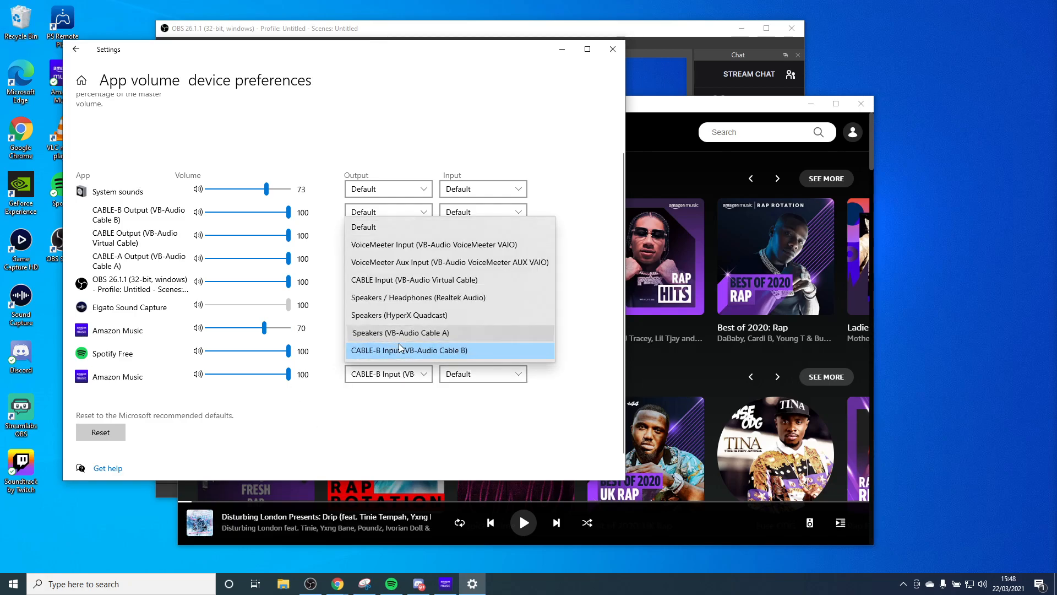
click(393, 334)
click(403, 330)
click(413, 454)
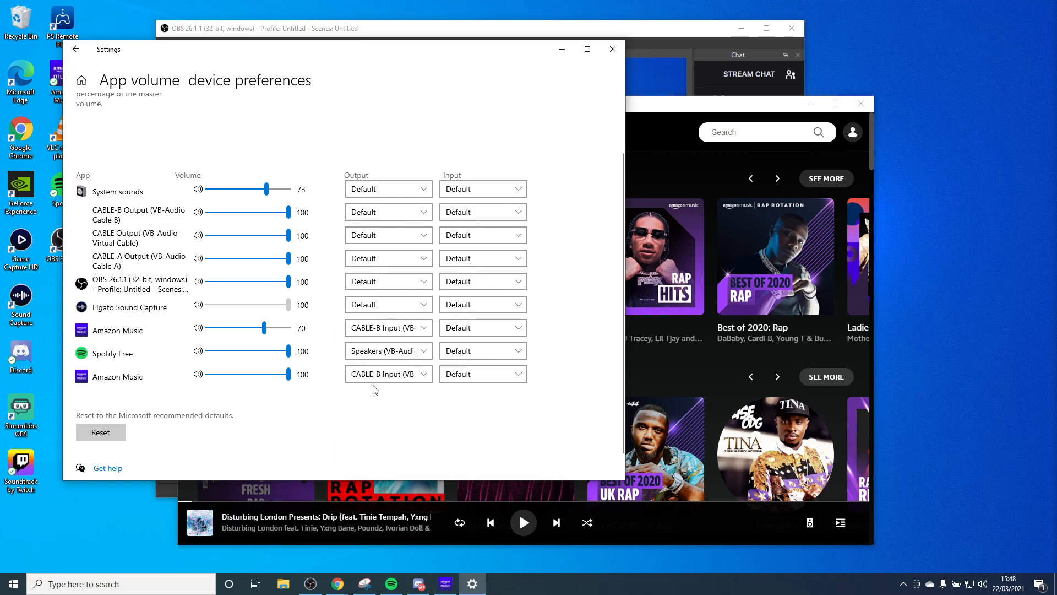
- Check the master output device for all sounds, keeping CABLE Input (VB-Audio Virtual Cable) selected
click(381, 355)
click(251, 296)
scroll(330, 220, up, 2)
click(405, 132)
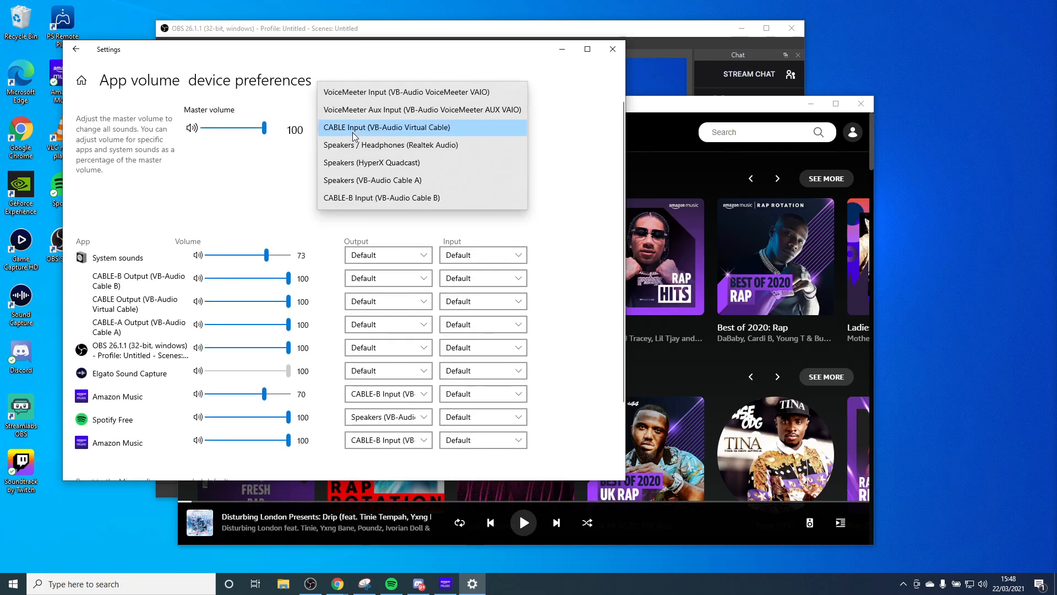
click(404, 131)
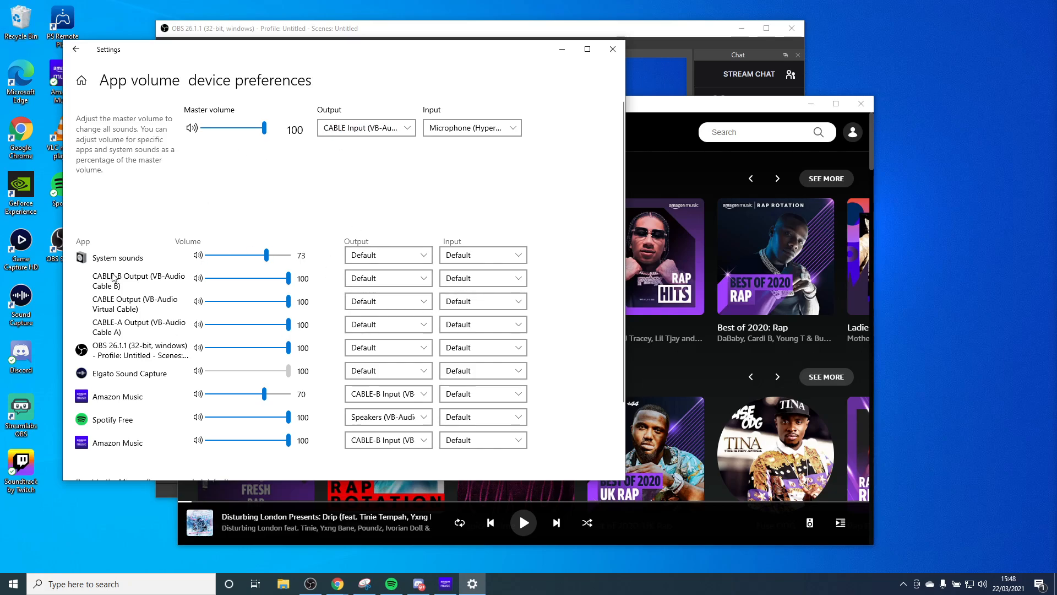
- Review the output device choices for Amazon Music and Spotify Free without changing either selection
scroll(355, 255, down, 3)
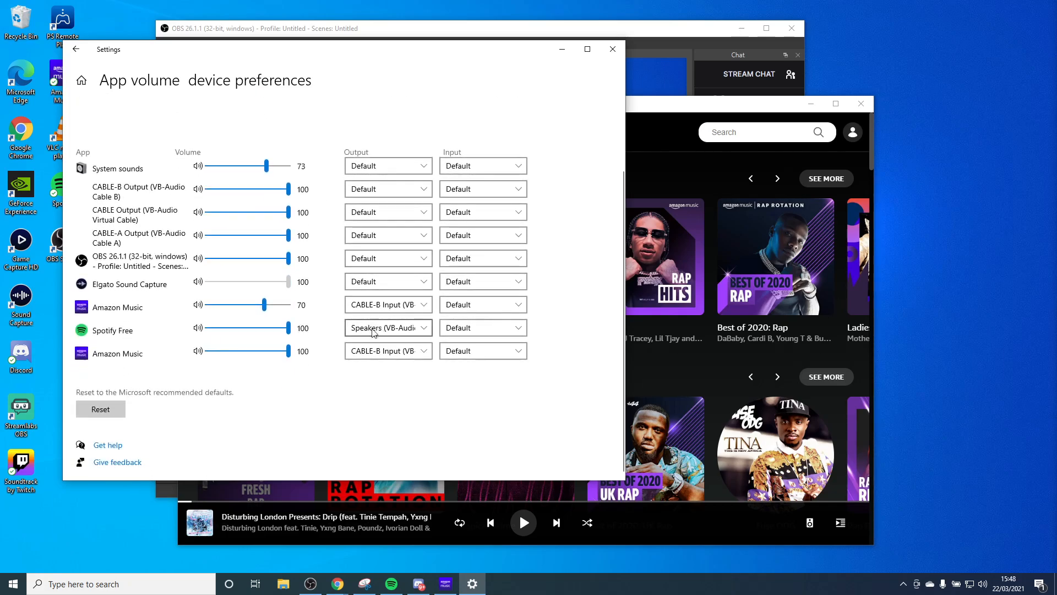
click(405, 308)
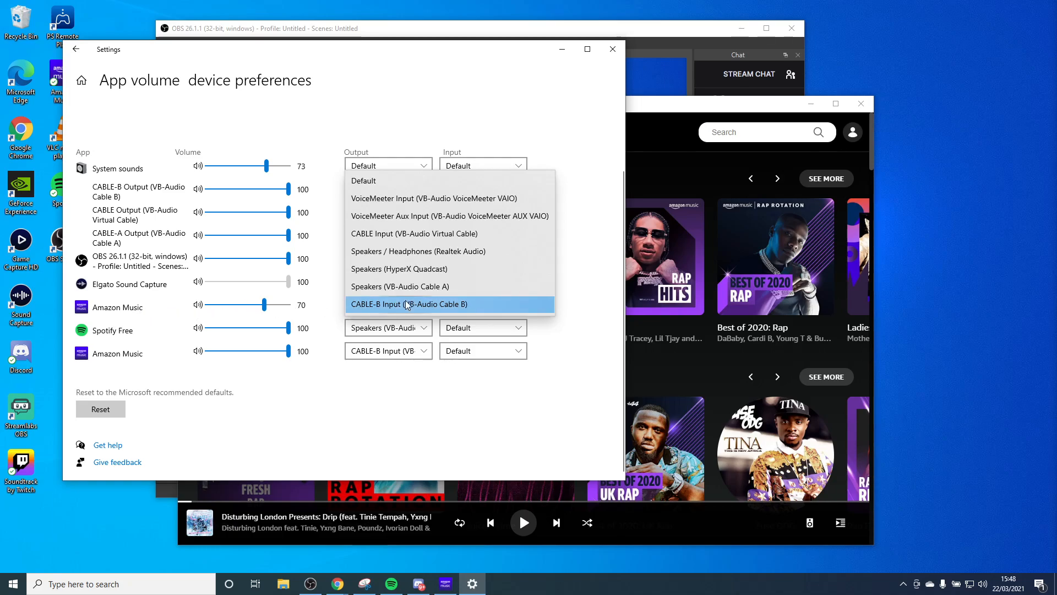
click(413, 400)
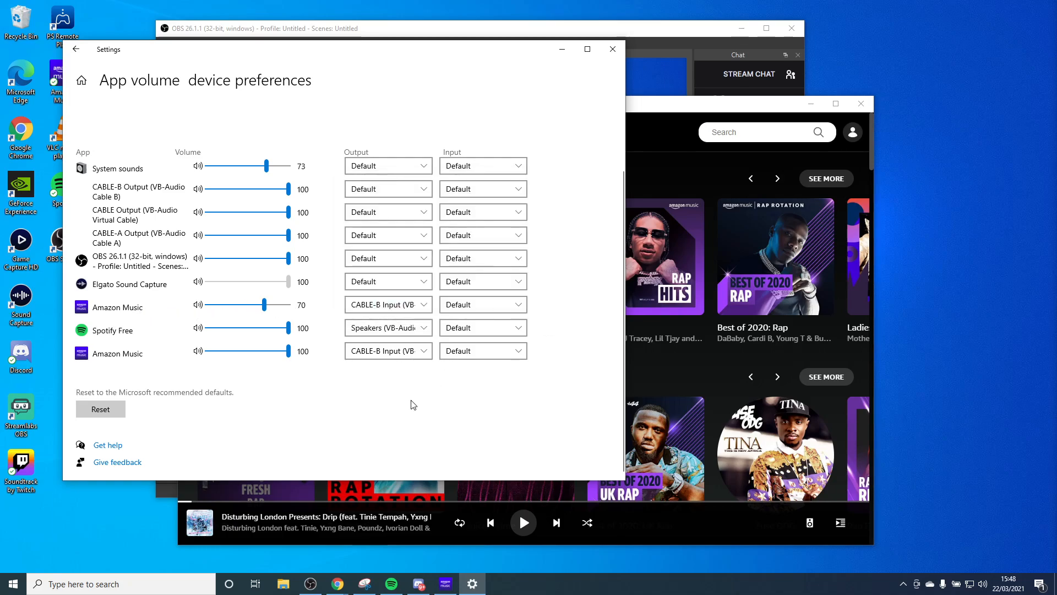
click(380, 329)
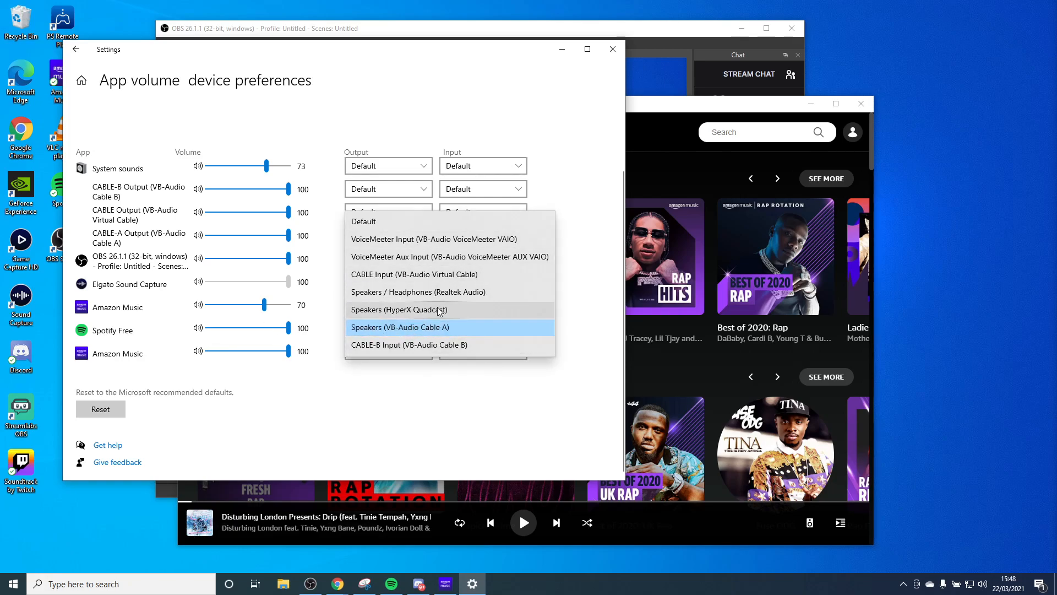
click(390, 392)
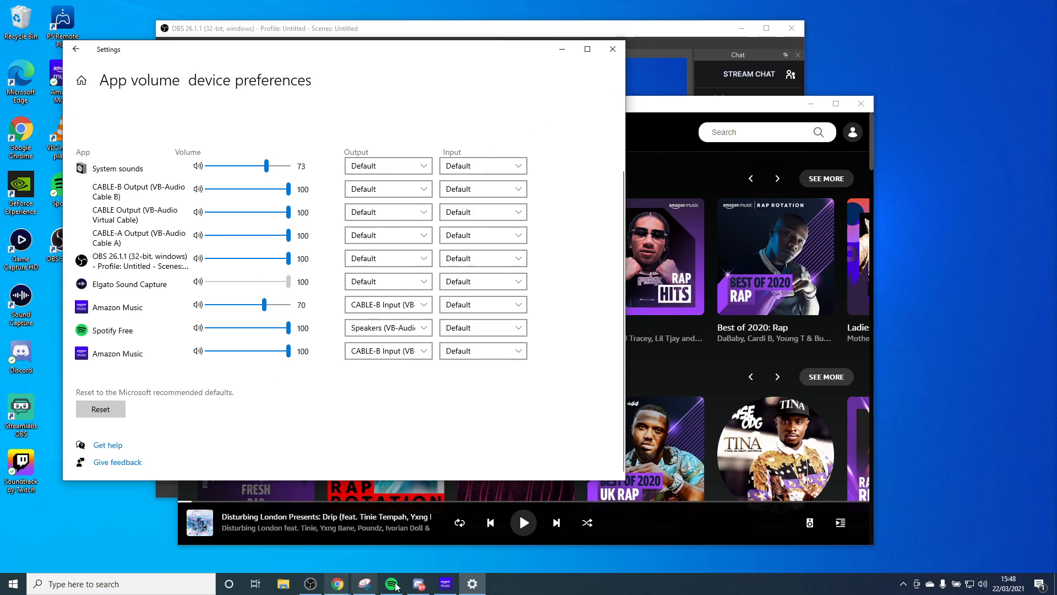
- Search Windows for the system sounds settings, open the Sound dialog and examine the virtual cable outputs among its recording devices
click(137, 575)
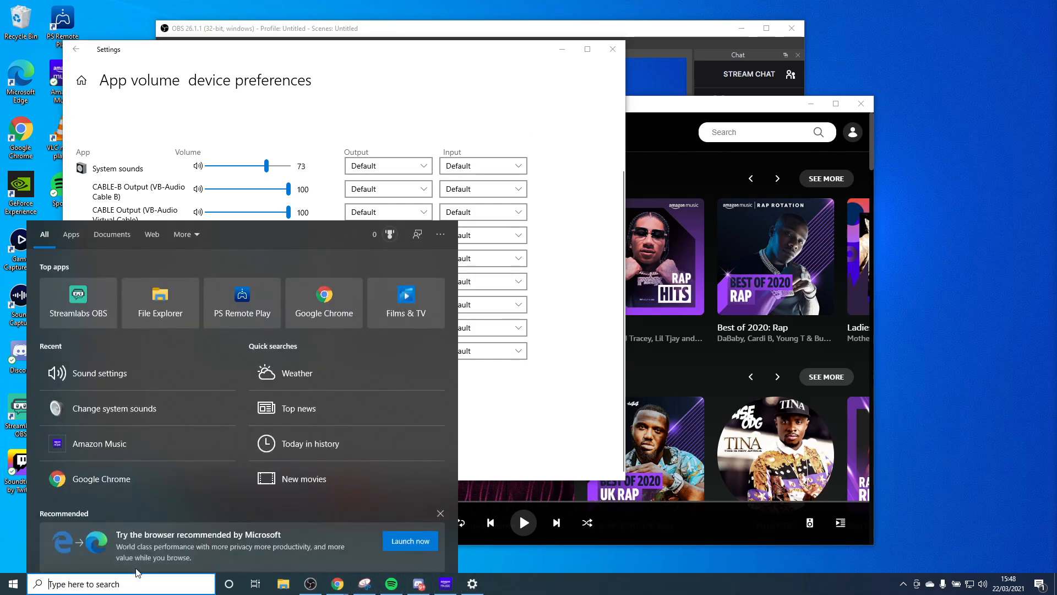
text(soun)
key(Down)
key(Down)
key(Return)
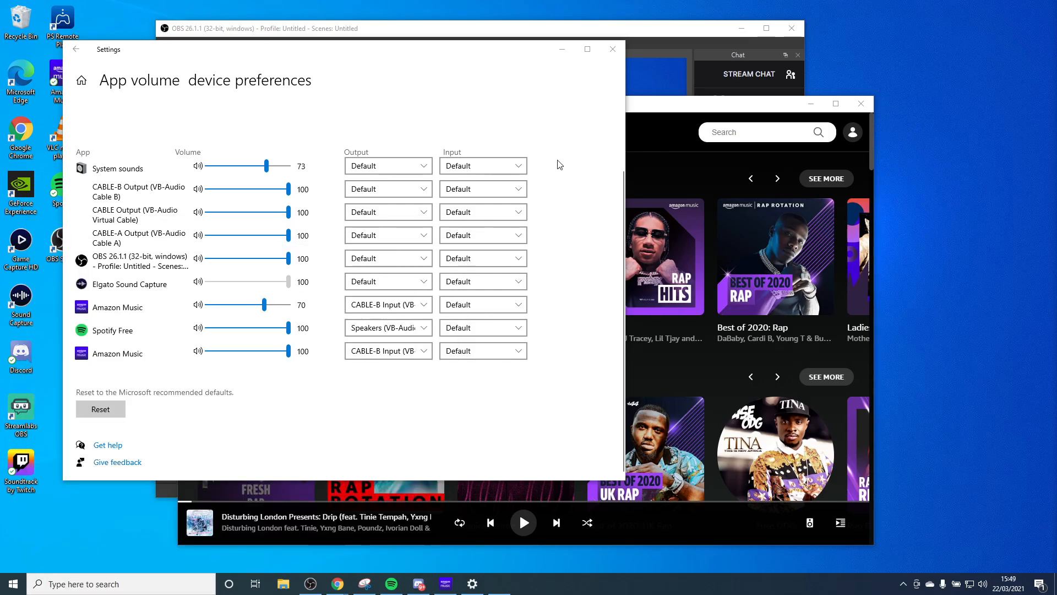
click(68, 41)
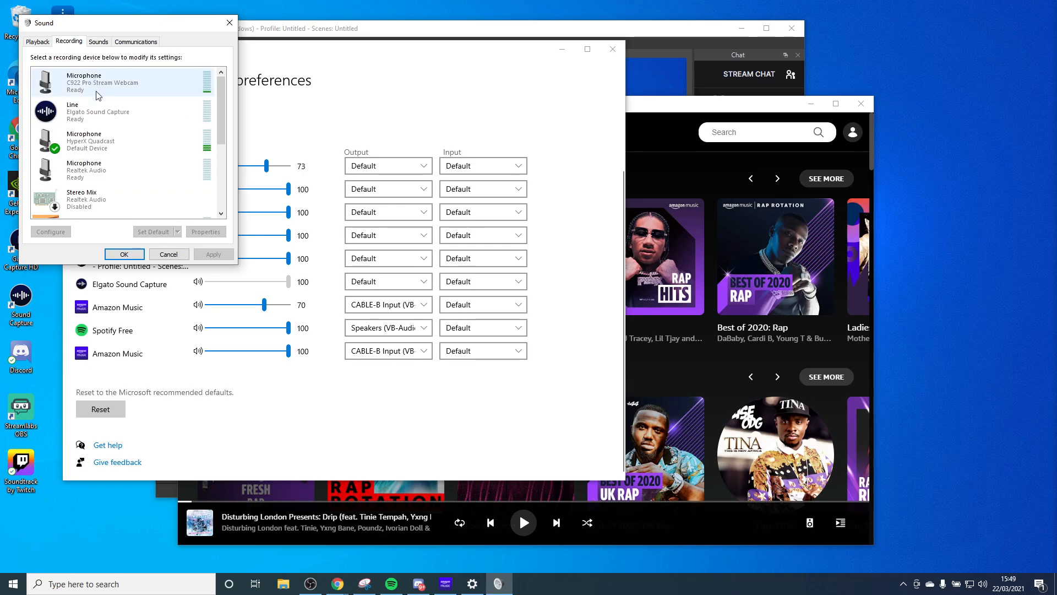
scroll(130, 148, down, 2)
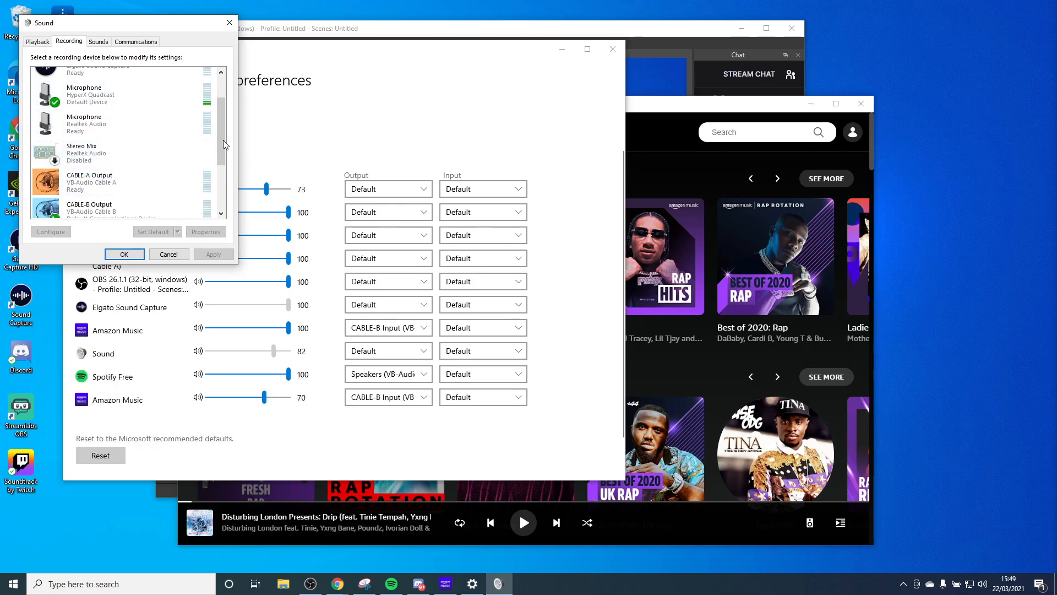
scroll(141, 175, down, 2)
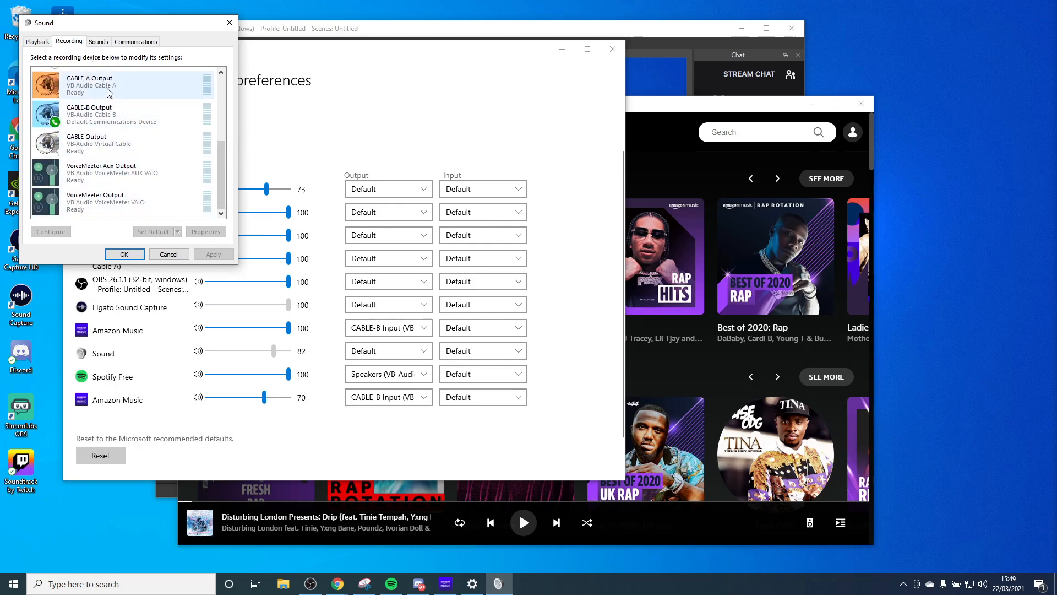
- Check the general properties of the CABLE-B Output recording device and close them unchanged
right_click(105, 116)
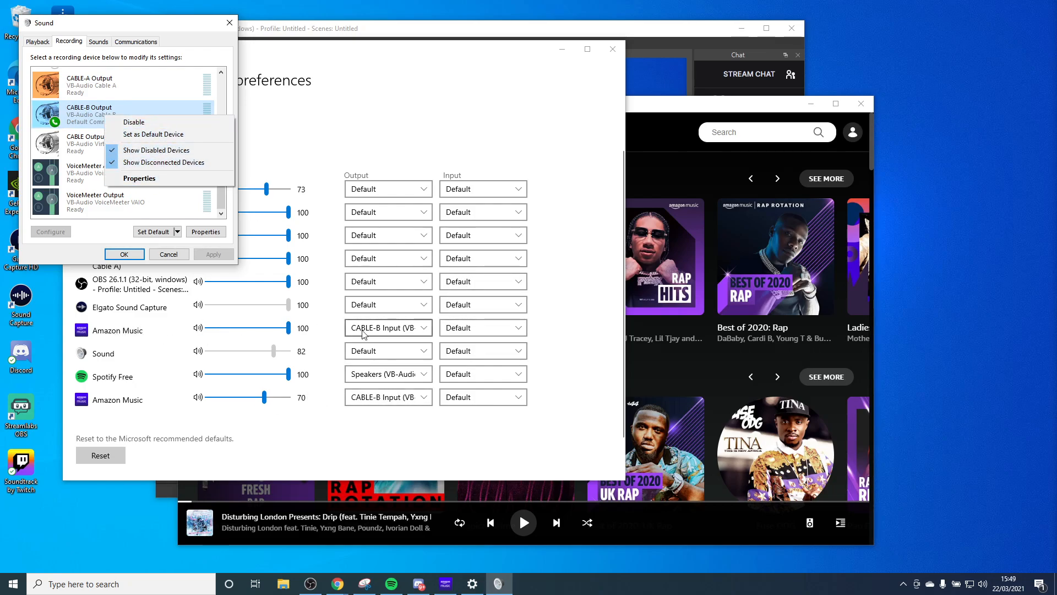
click(142, 178)
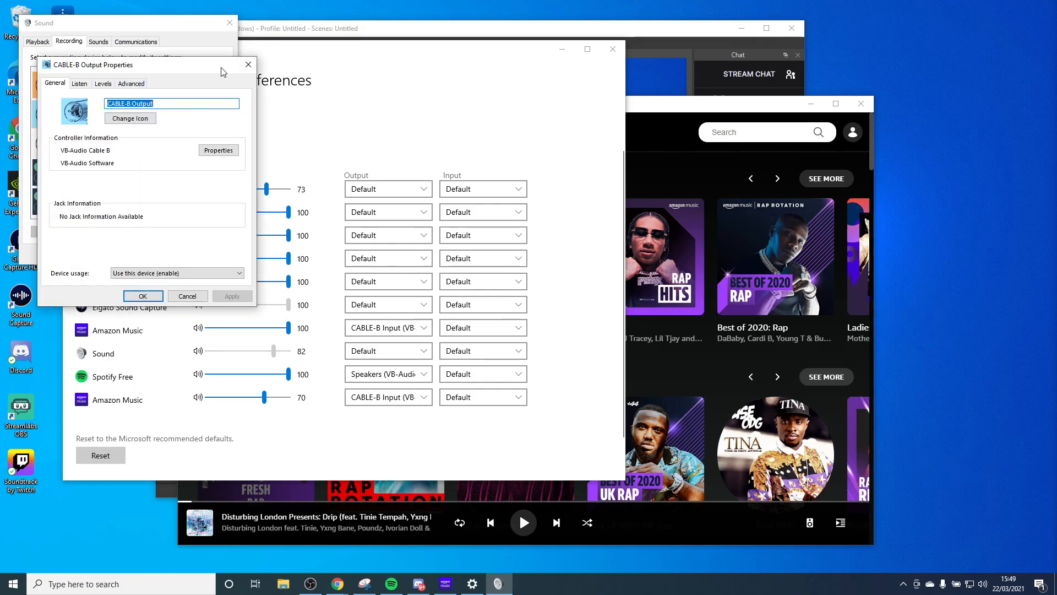
click(248, 64)
- Check the Listen to this device option and playback device in CABLE-A Output's properties, closing the Sound dialog when finished
right_click(111, 93)
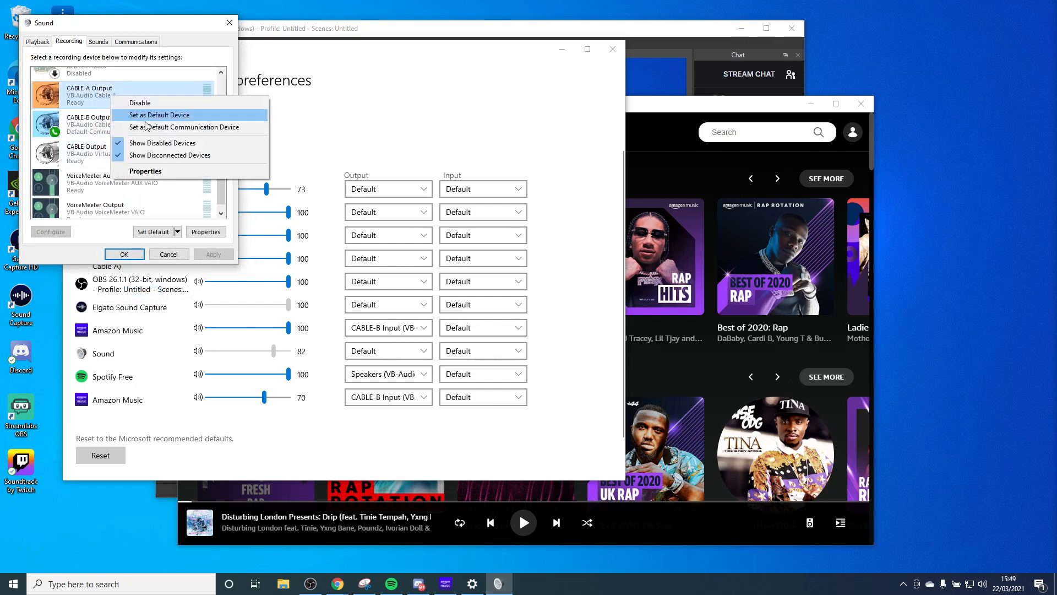
click(132, 171)
click(85, 84)
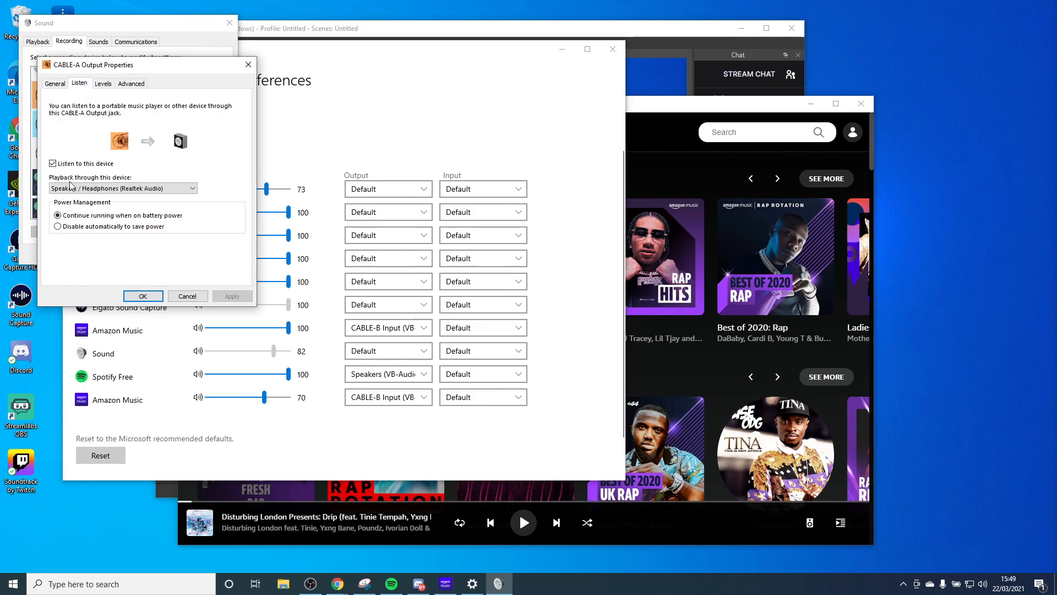
click(53, 163)
click(232, 296)
click(249, 64)
click(230, 22)
- Play the current Amazon Music track, inspect the source levels in the OBS audio mixer, and pause the track again
drag(673, 110, 679, 48)
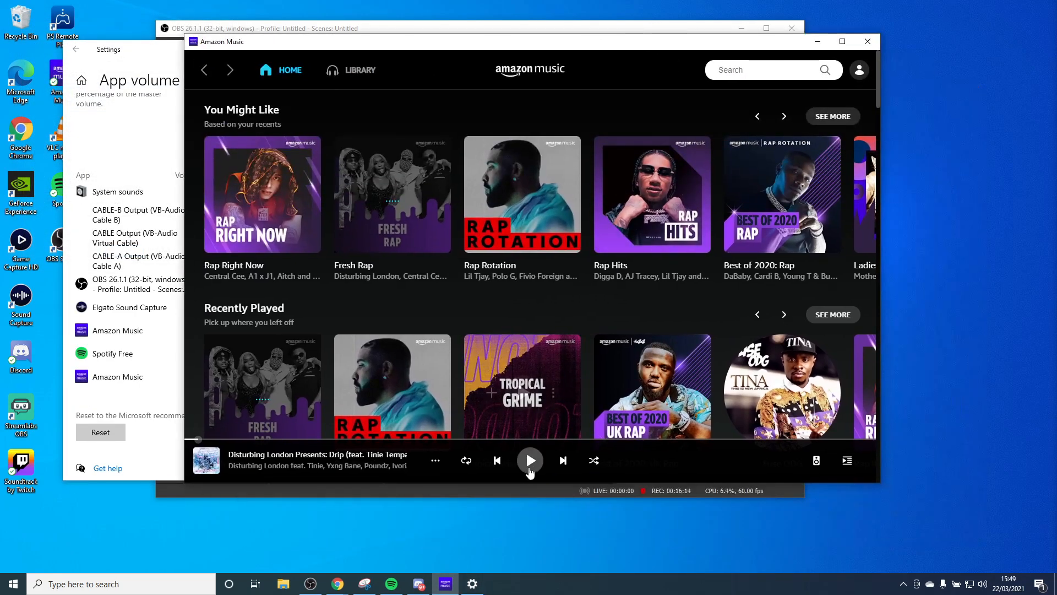
click(530, 463)
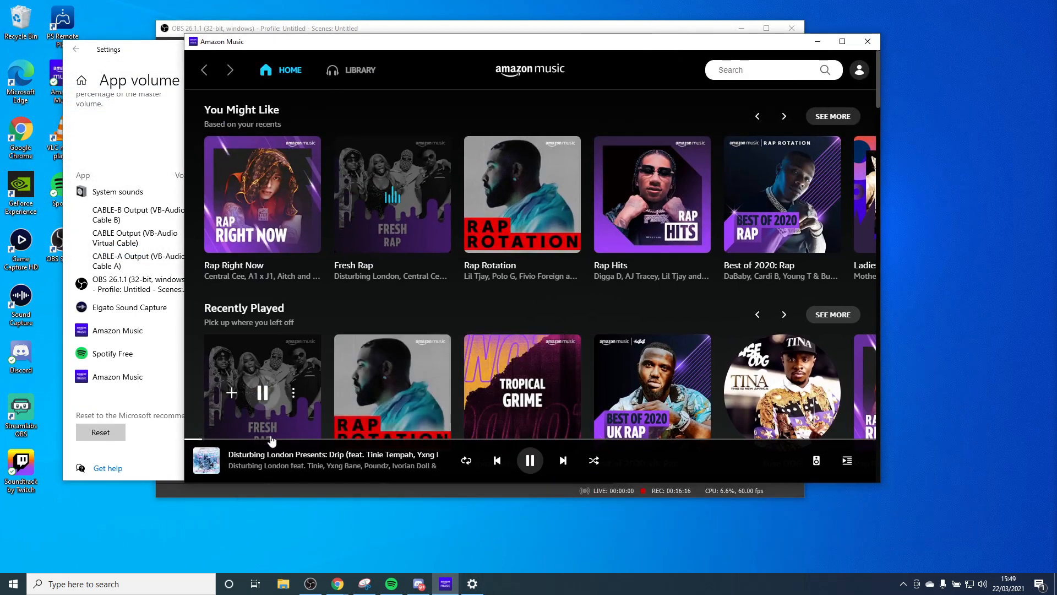
click(414, 486)
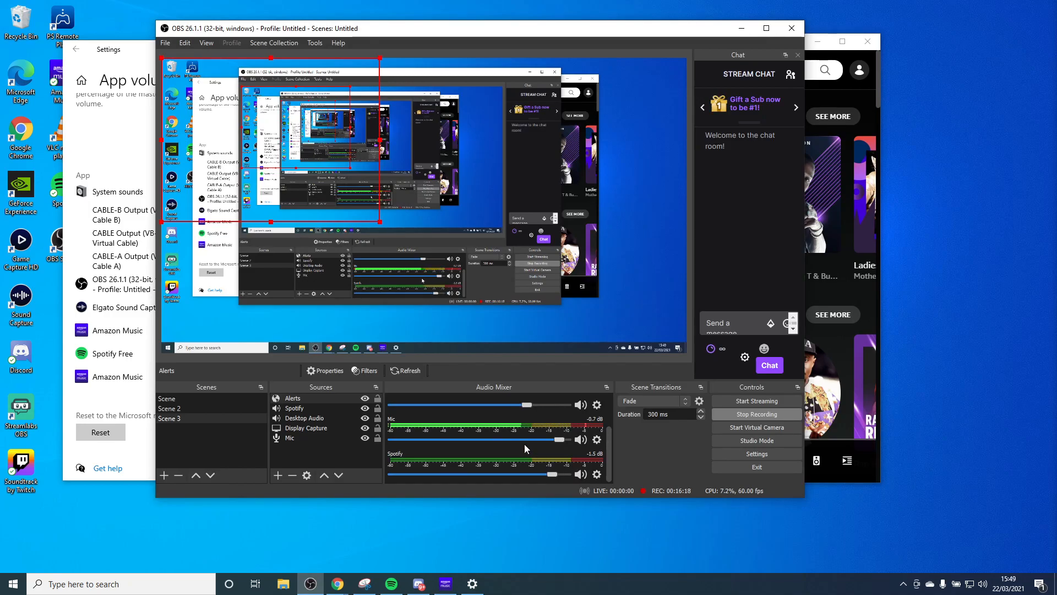
drag(609, 448, 609, 414)
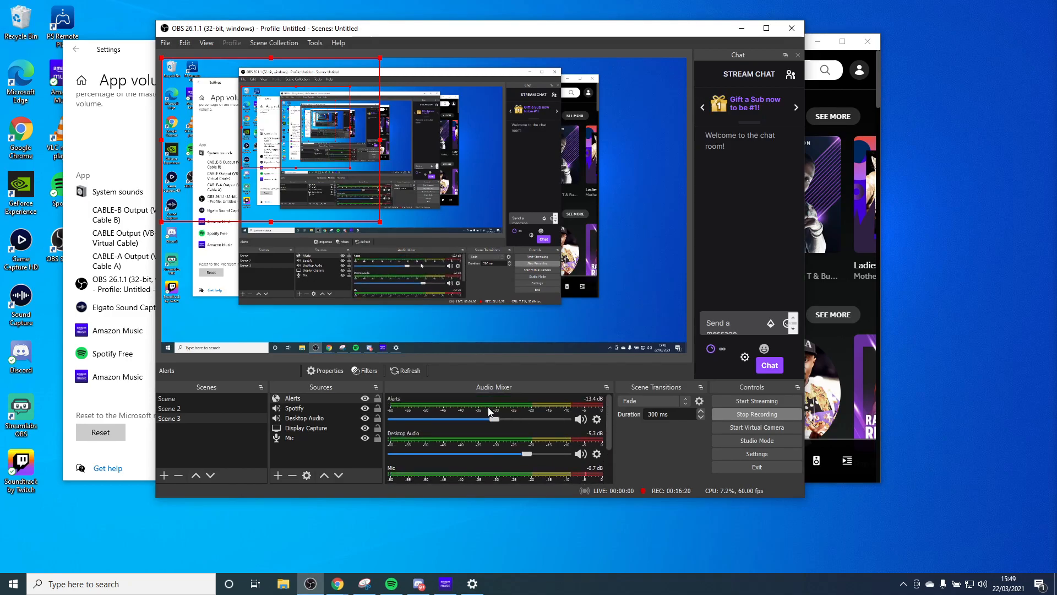
scroll(447, 417, down, 3)
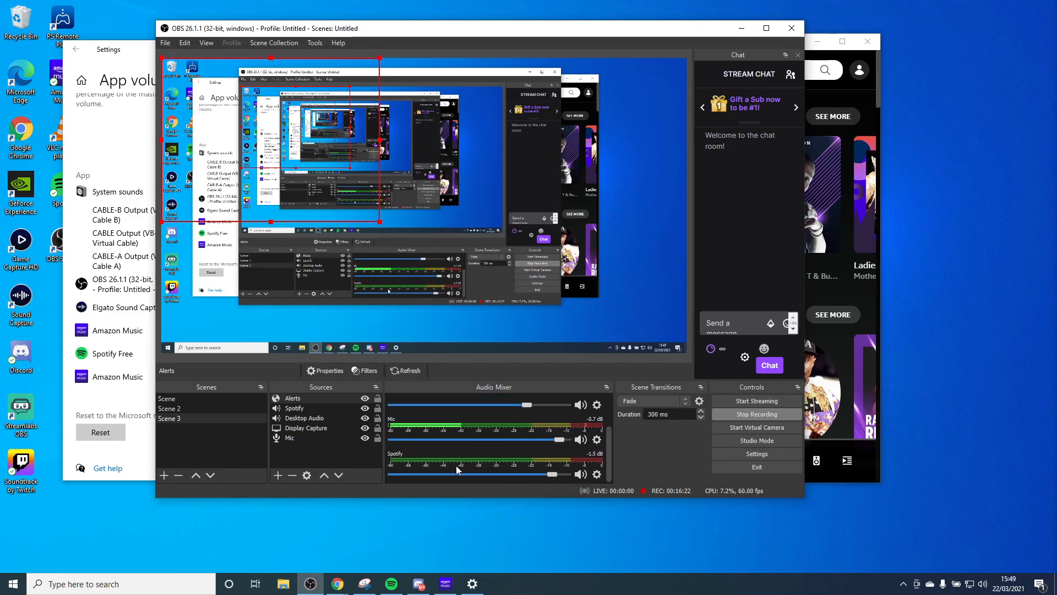
scroll(500, 458, up, 3)
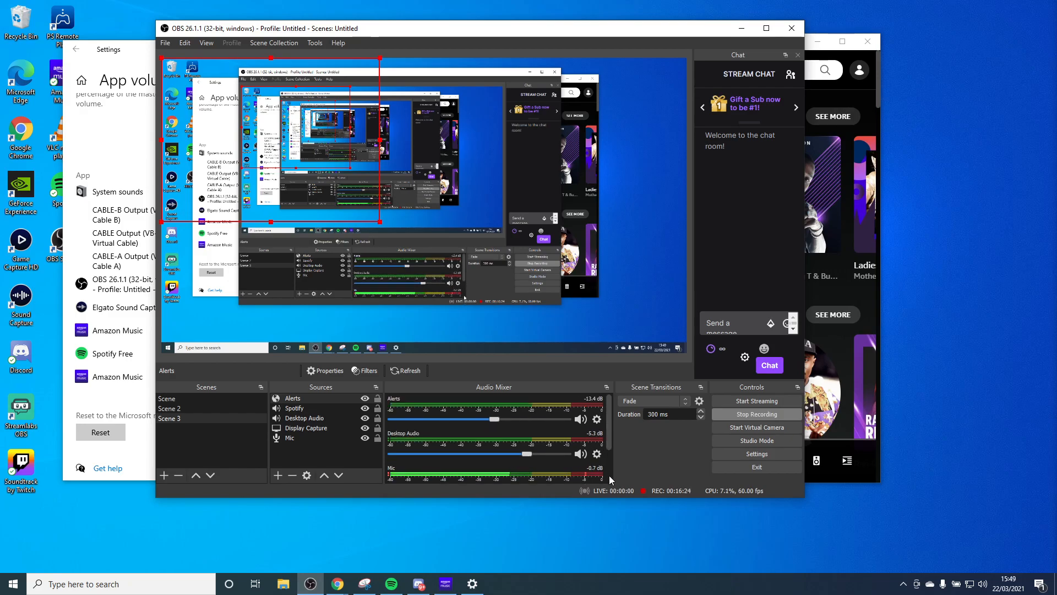
click(879, 275)
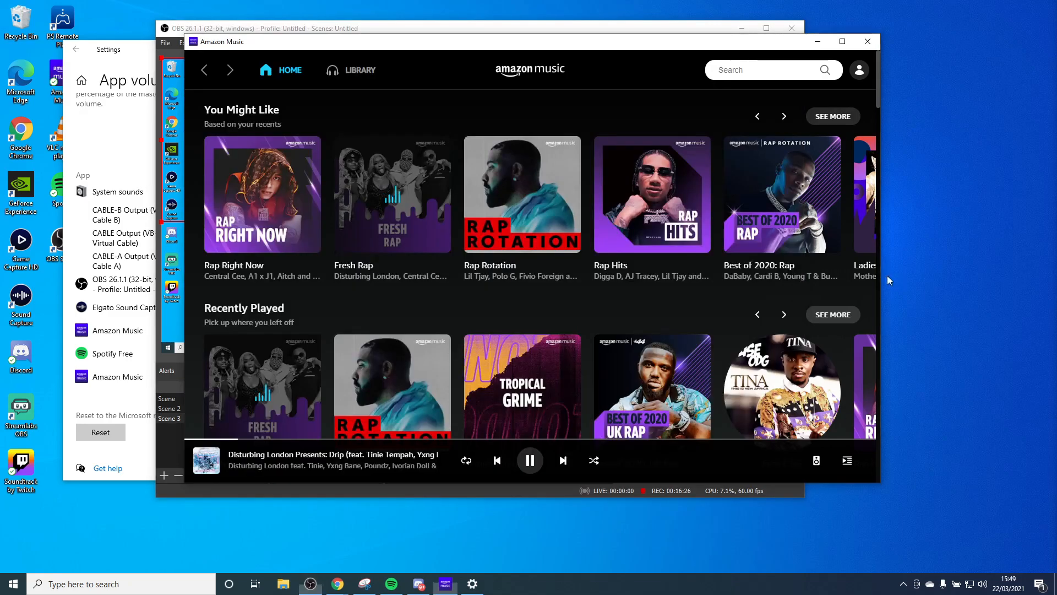
click(530, 461)
- Bring up Spotify for a playback test and check the Spotify source's level in the OBS audio mixer
click(397, 582)
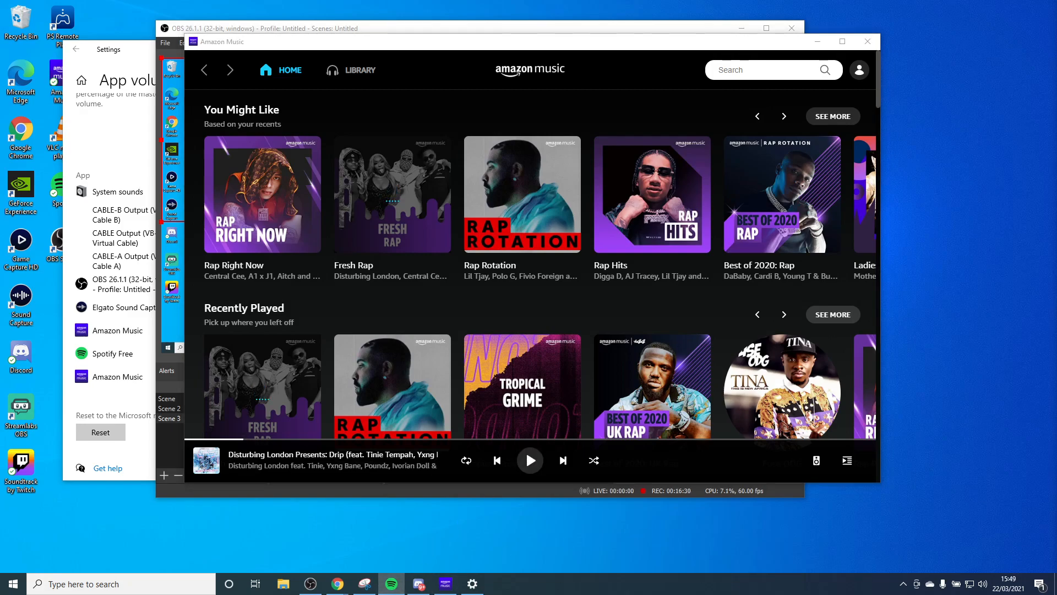
click(754, 494)
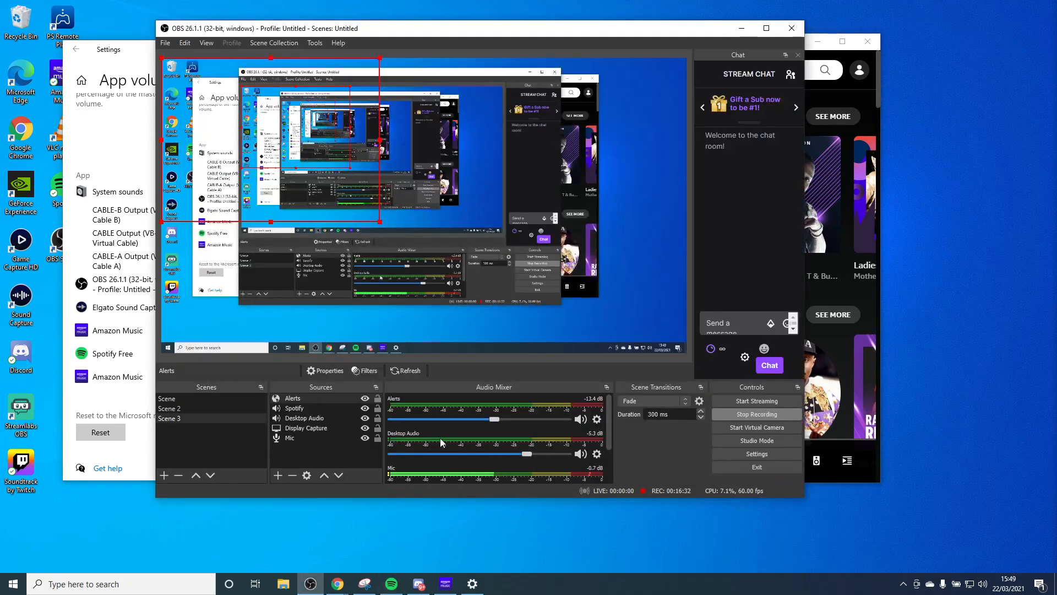
scroll(441, 438, down, 2)
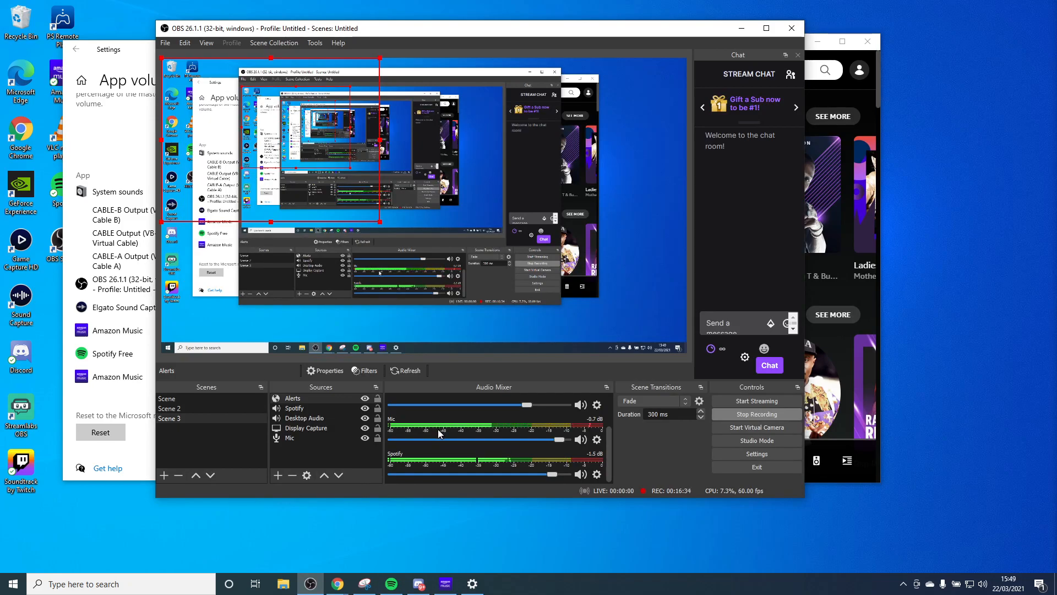